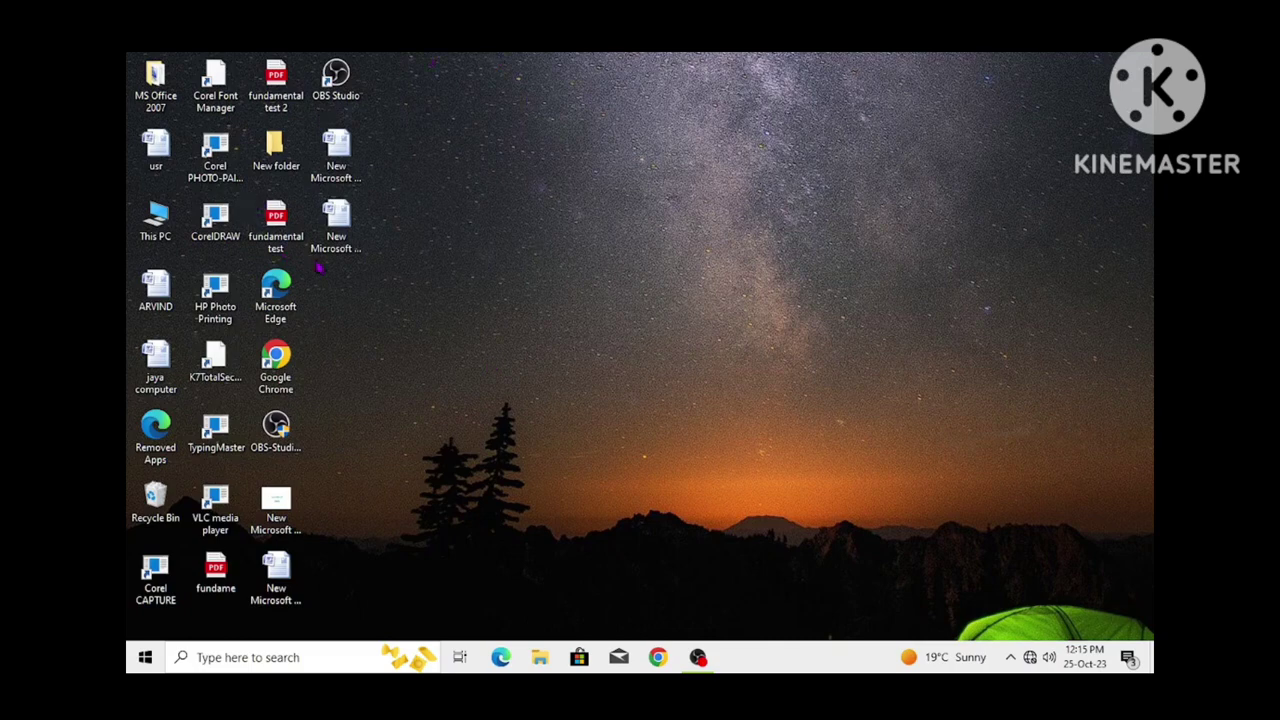
Refresh the Windows desktop.
right_click(475, 158)
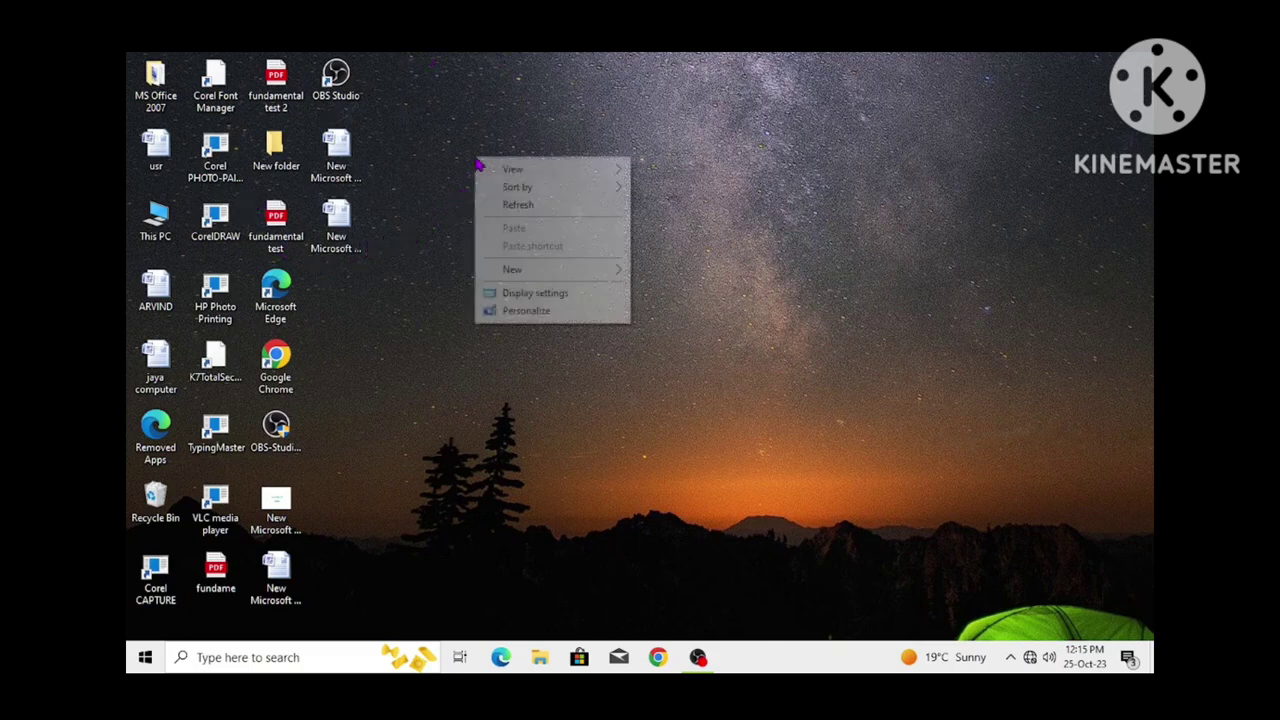
click(520, 204)
right_click(518, 205)
click(563, 252)
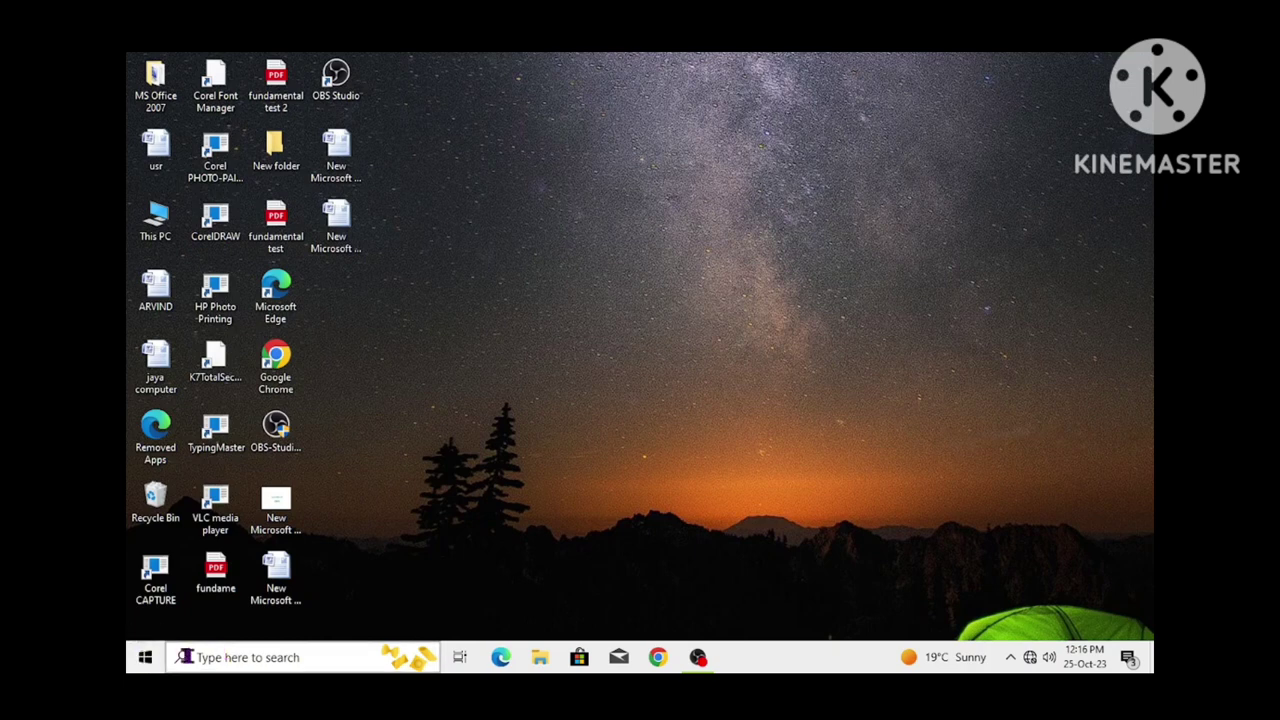
Find Paint through the Windows search for "paint", open it and close its window again.
click(218, 657)
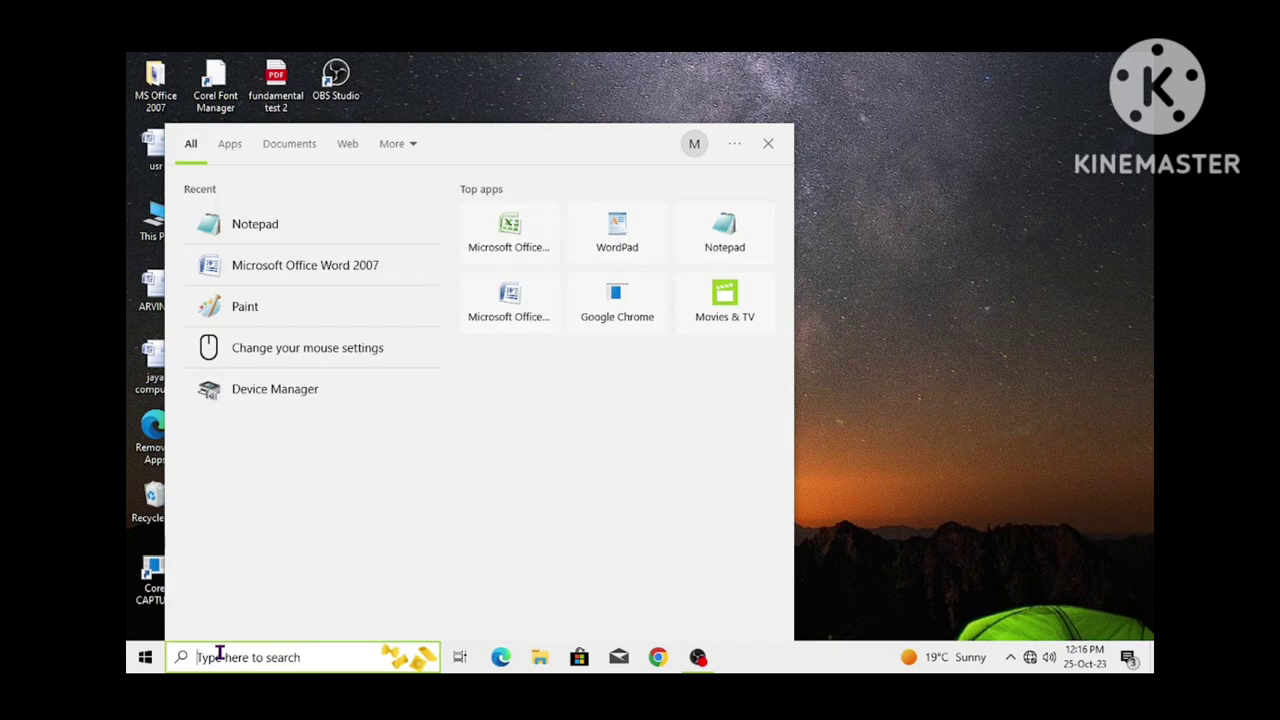
text(paint)
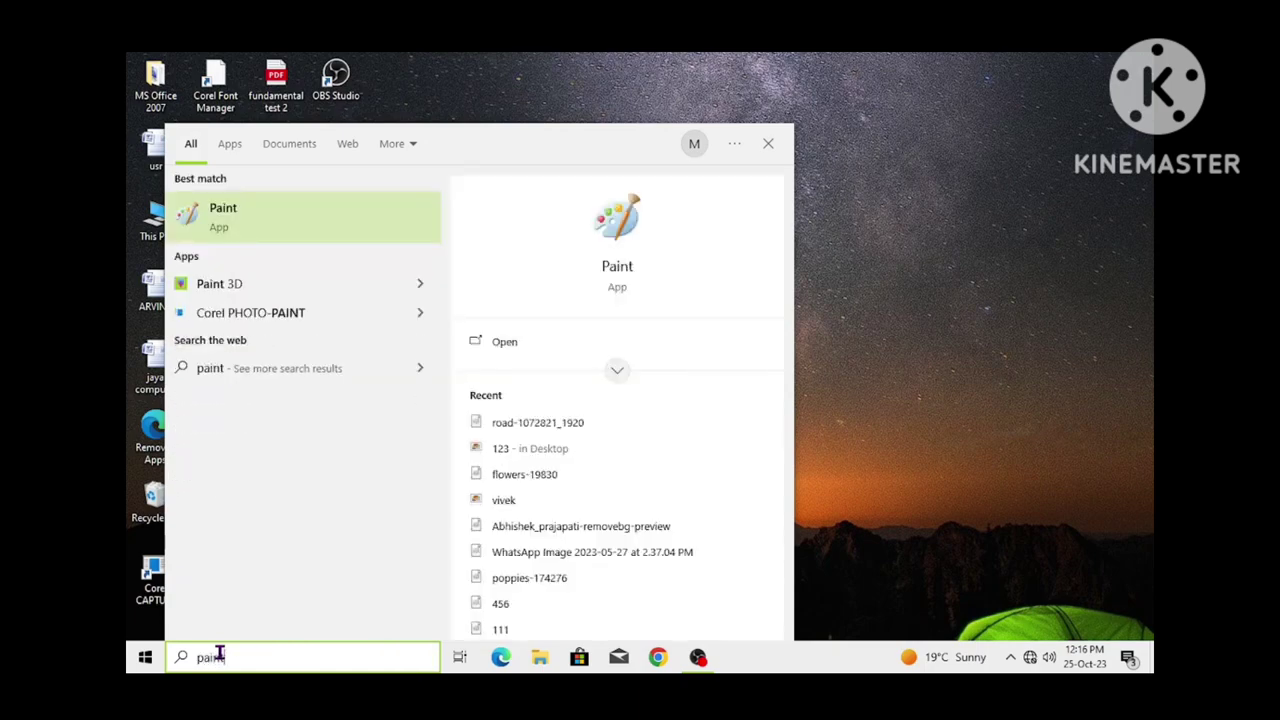
key(Return)
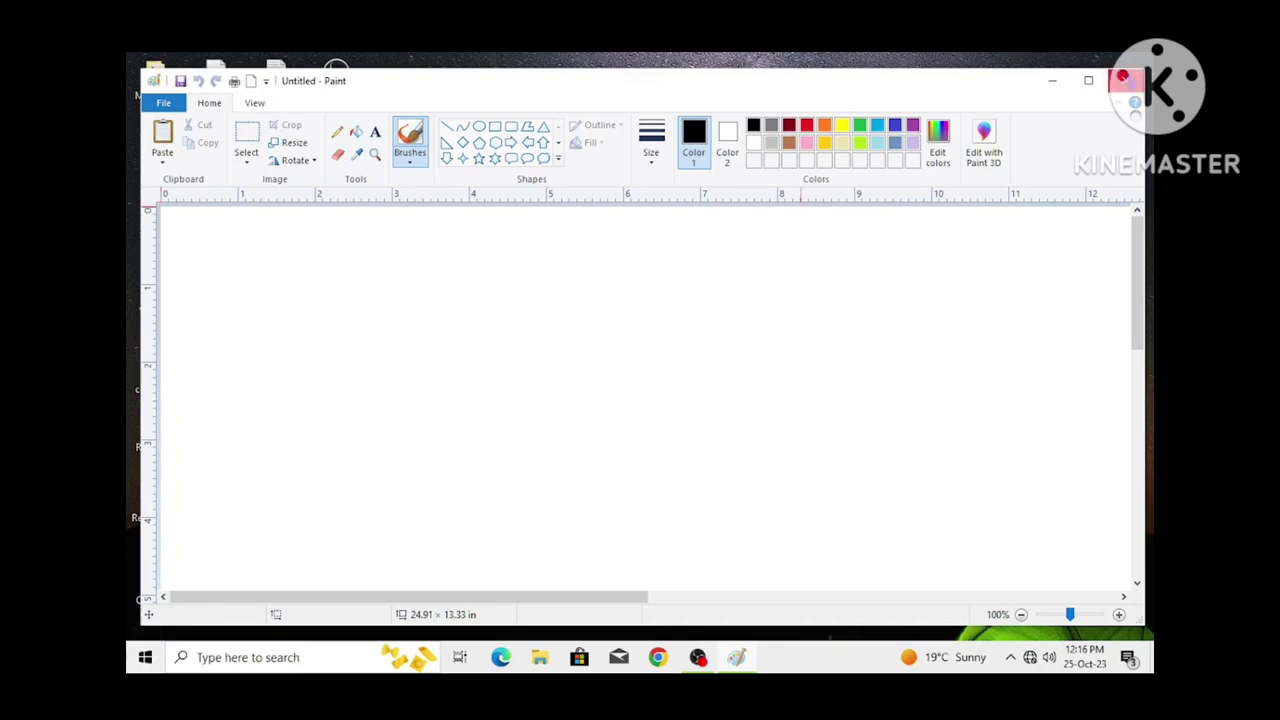
click(1122, 78)
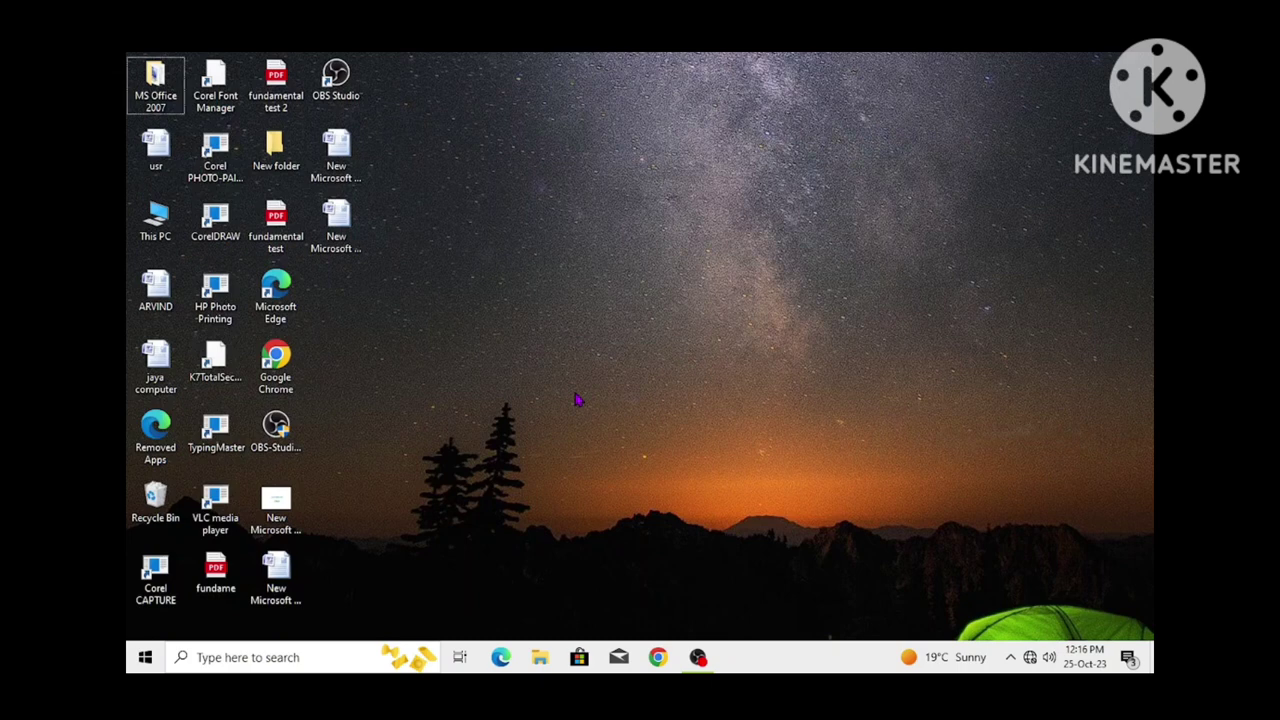
Launch Paint from the Windows Run dialog with the command mspaint.
key(super+r)
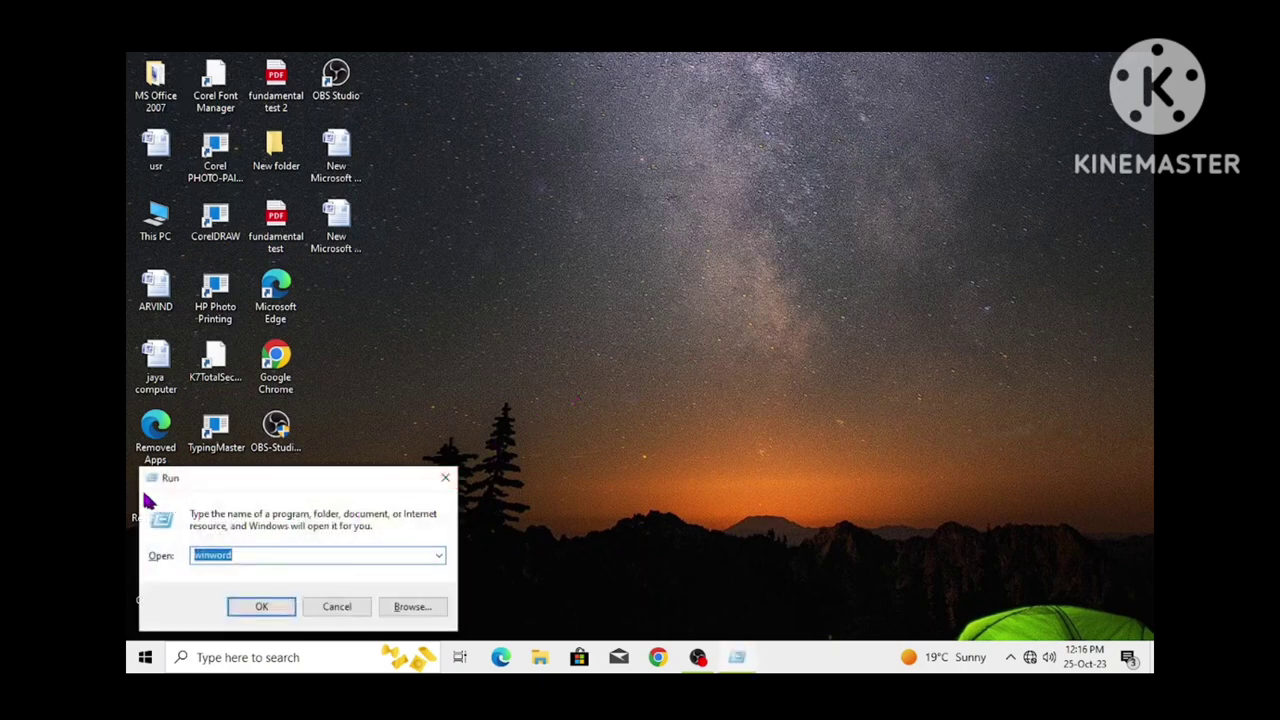
click(241, 556)
key(BackSpace)
key(BackSpace)
key(BackSpace)
key(BackSpace)
key(BackSpace)
key(BackSpace)
key(BackSpace)
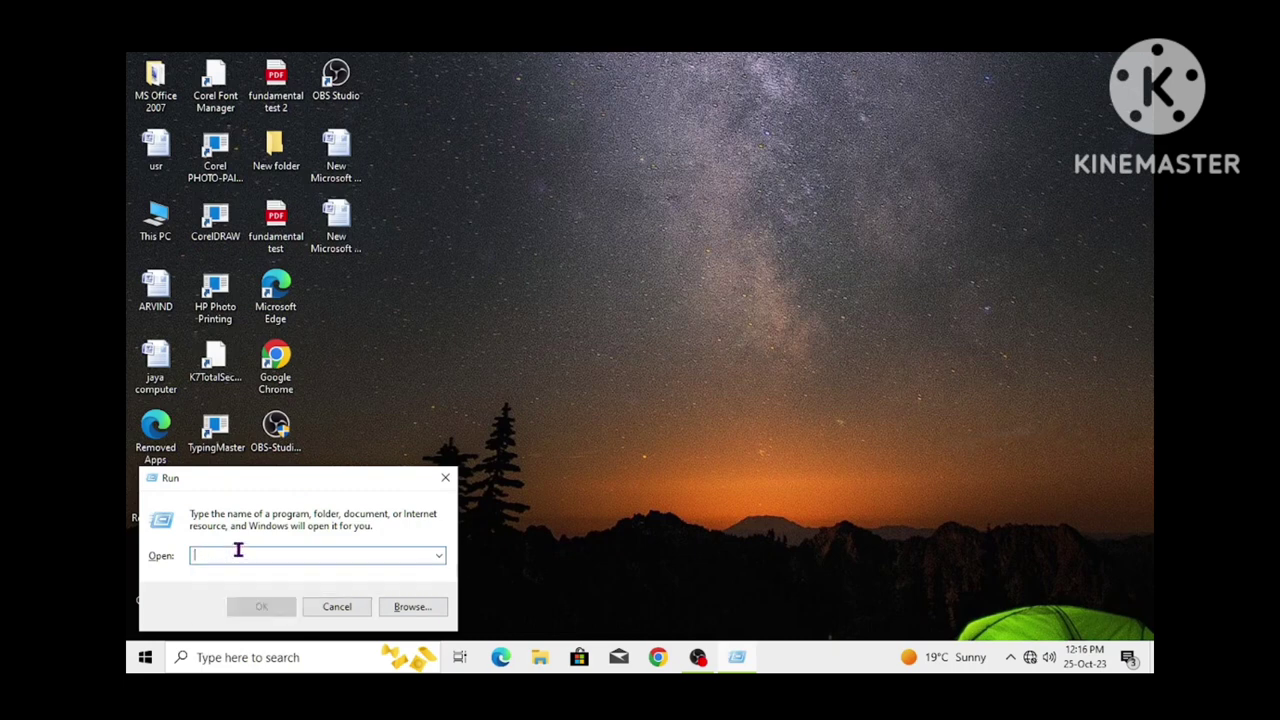
text(mspaint)
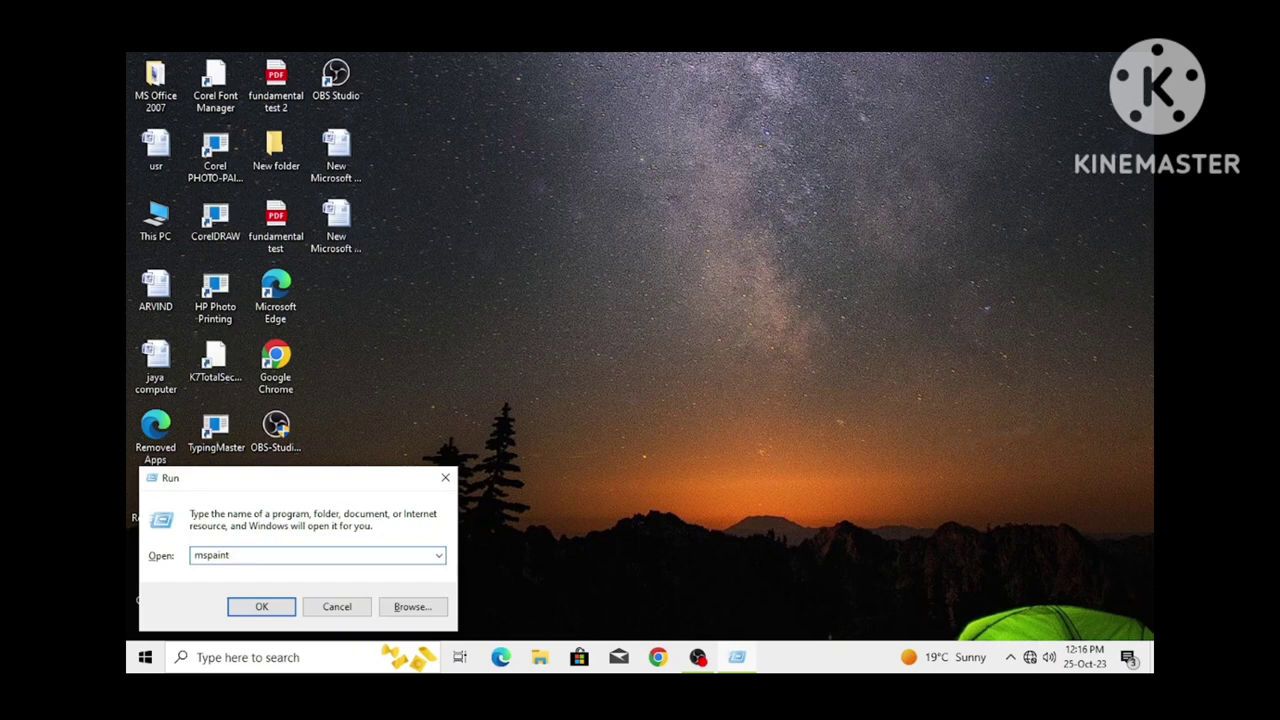
click(266, 610)
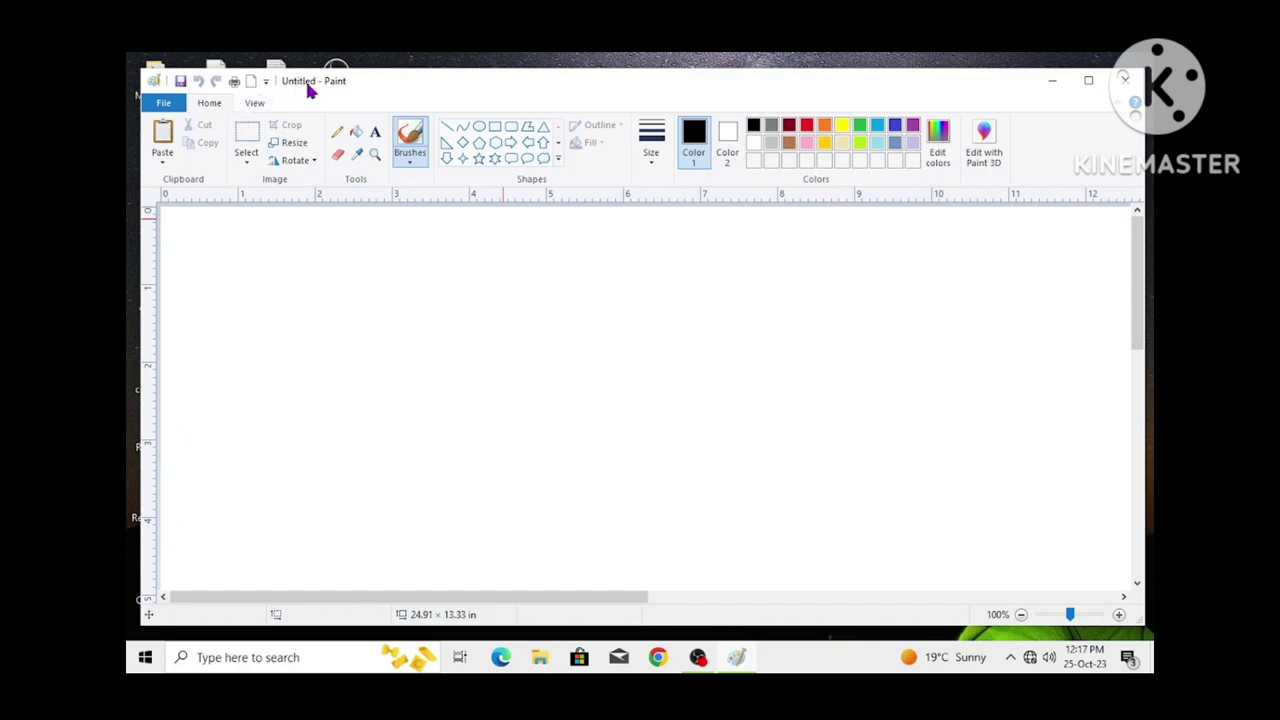
Start saving the blank picture as a BMP picture and choose Desktop as the save location.
click(163, 103)
click(163, 103)
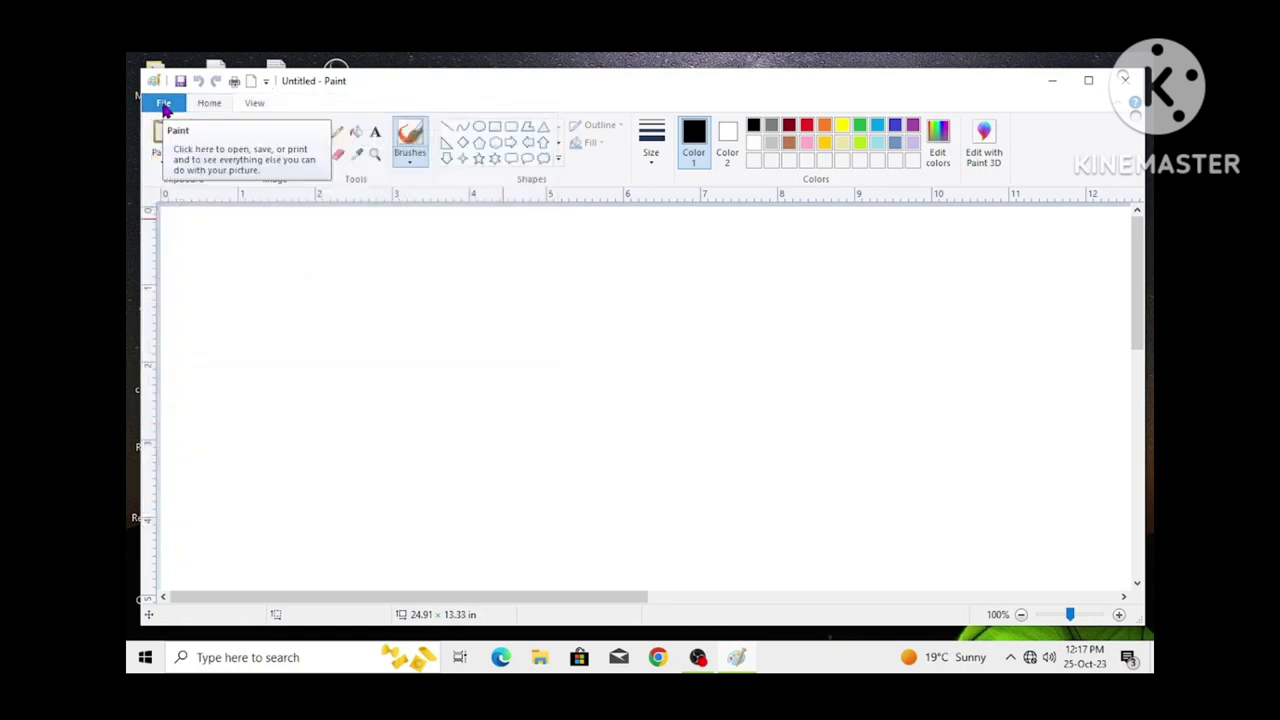
click(163, 103)
mouse_move(196, 245)
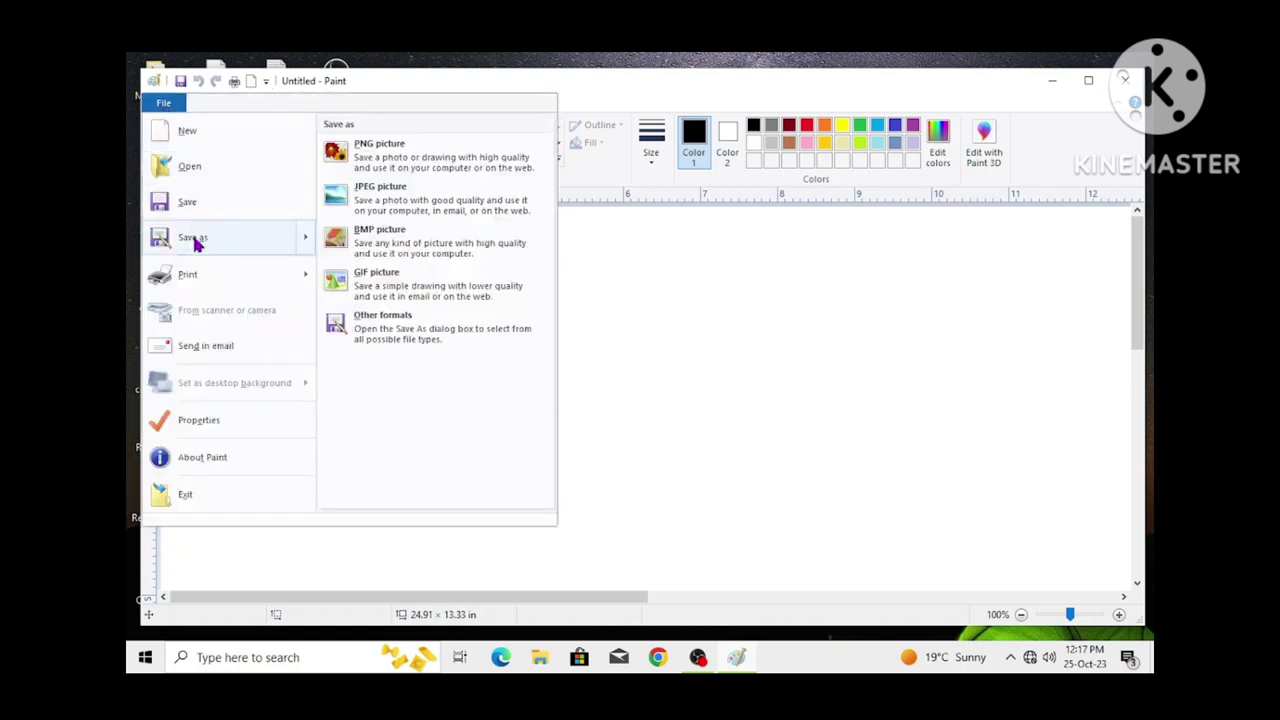
click(383, 250)
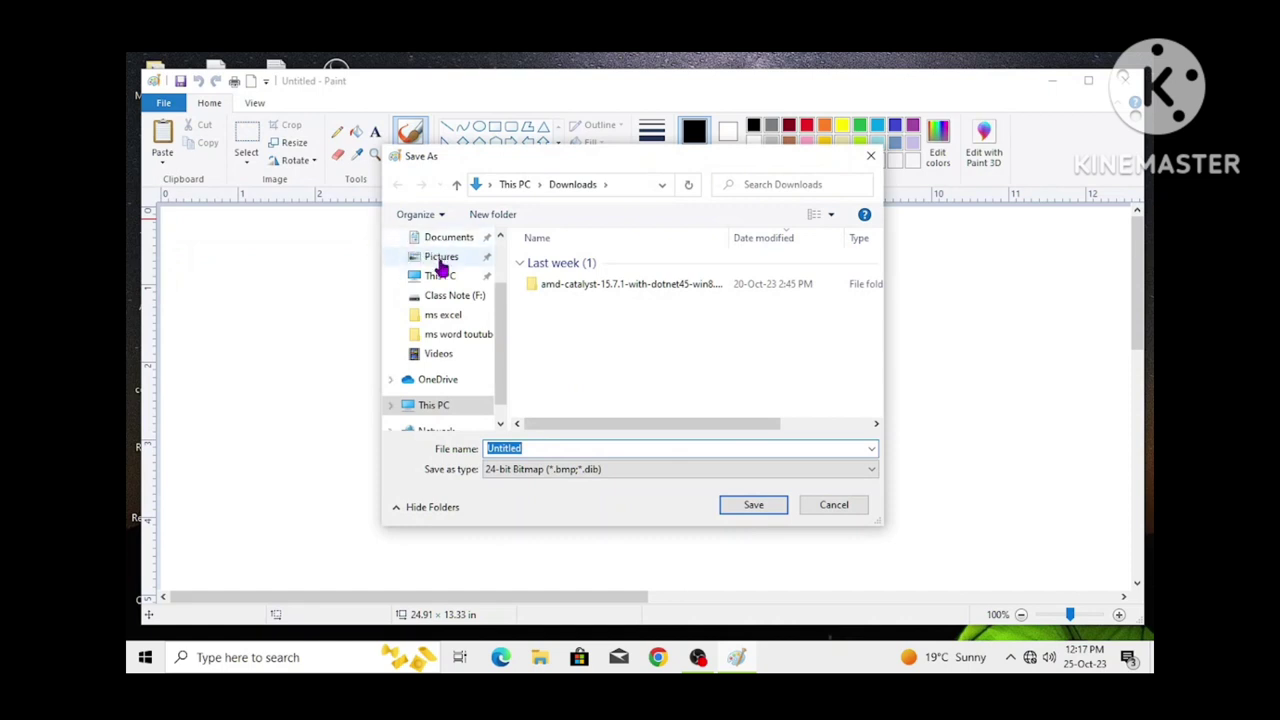
drag(500, 306, 505, 262)
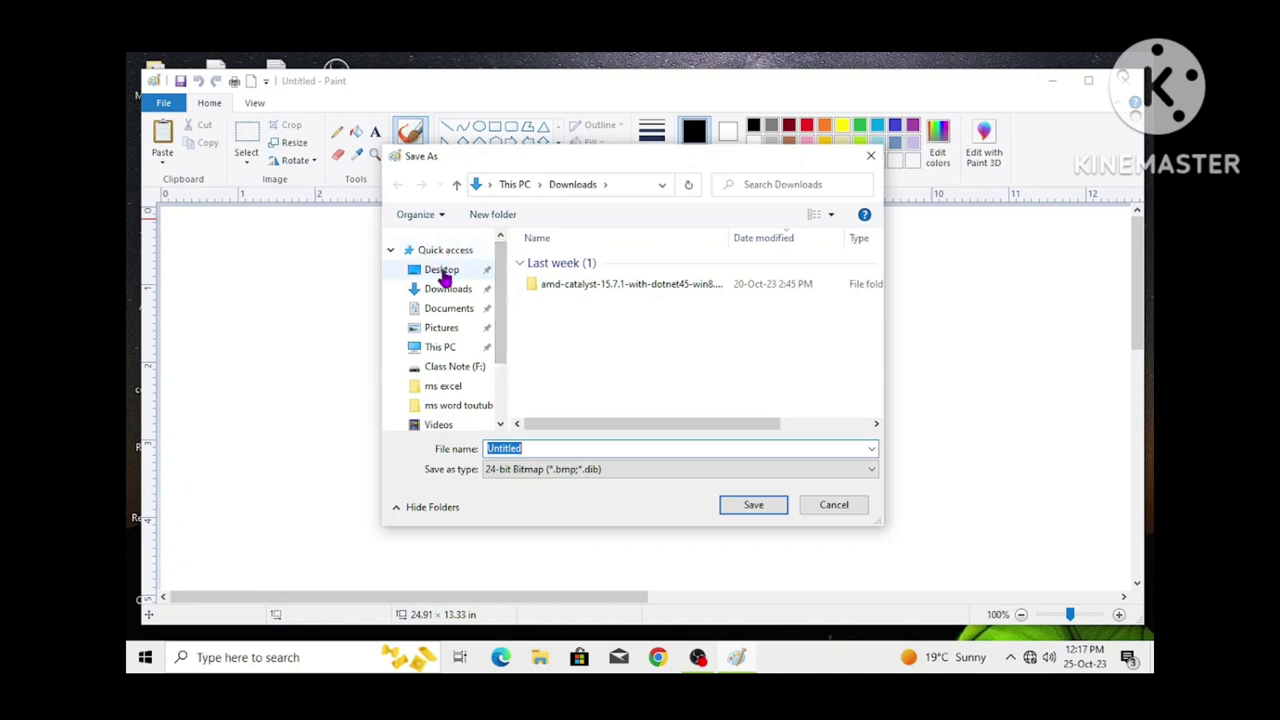
click(442, 272)
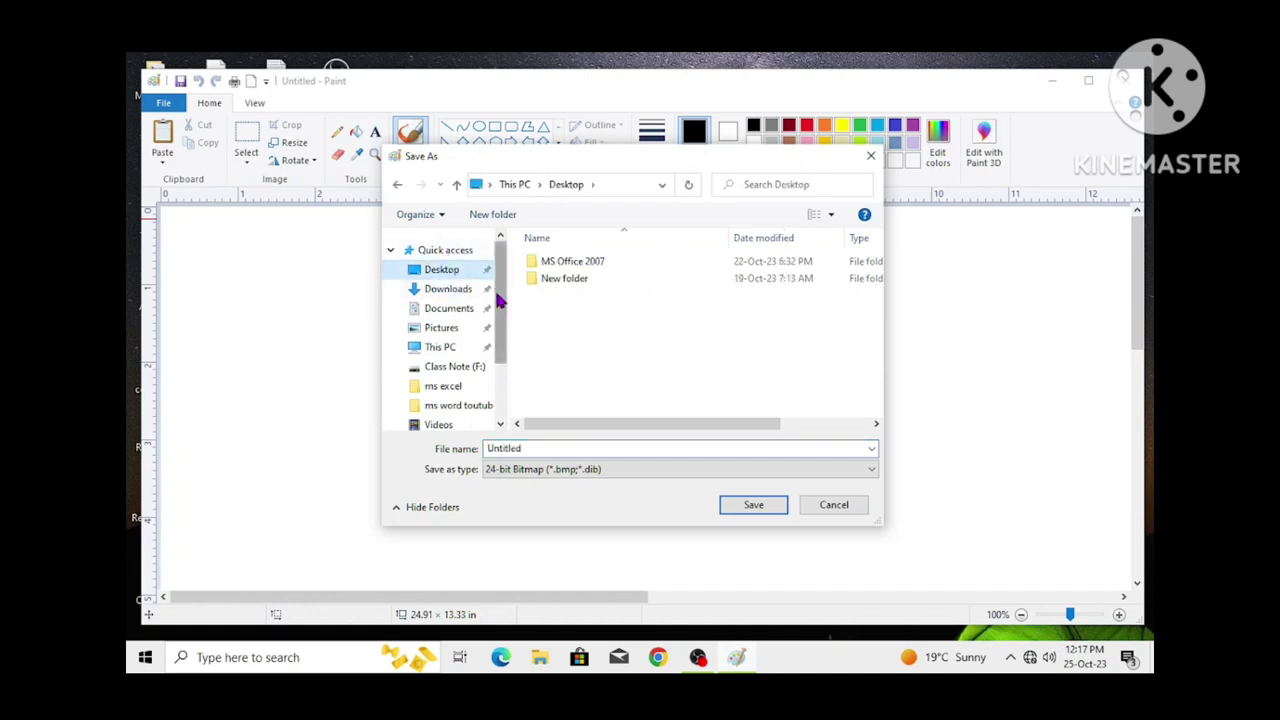
Browse the folders and drives under This PC as possible save locations, and return to Desktop.
drag(500, 300, 502, 360)
click(436, 385)
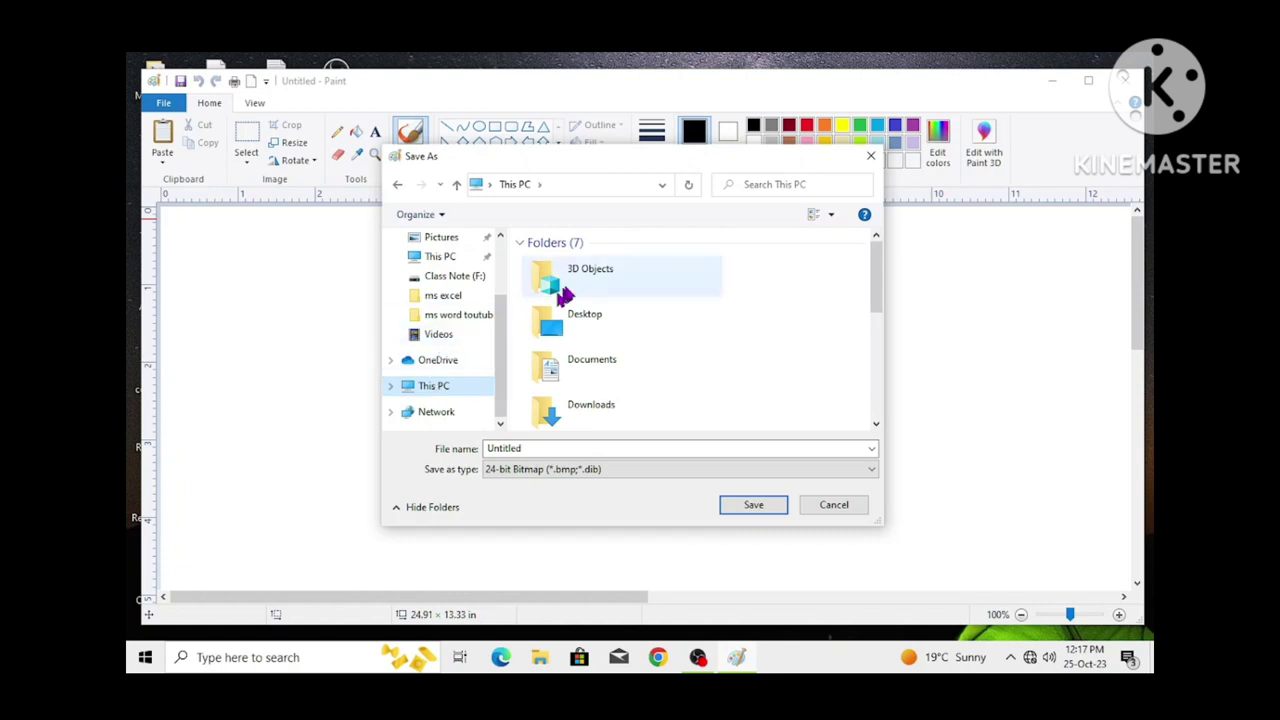
scroll(571, 405, down, 3)
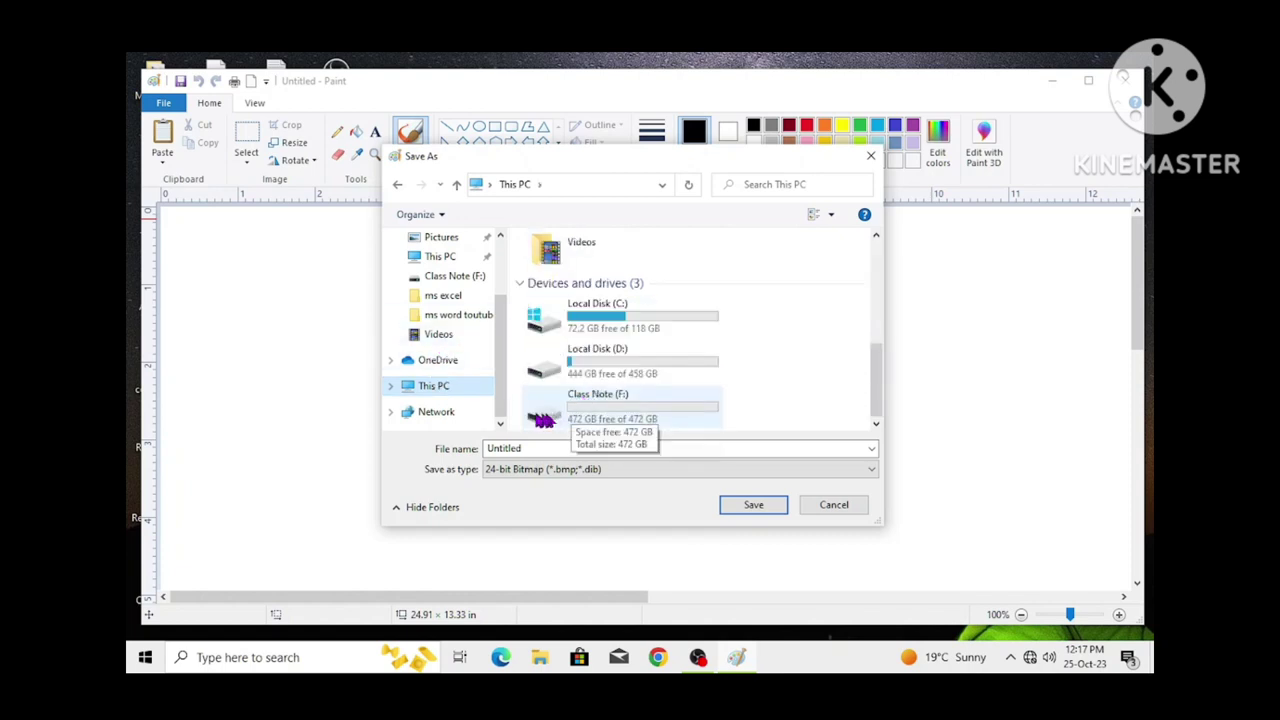
drag(503, 397, 503, 337)
click(442, 270)
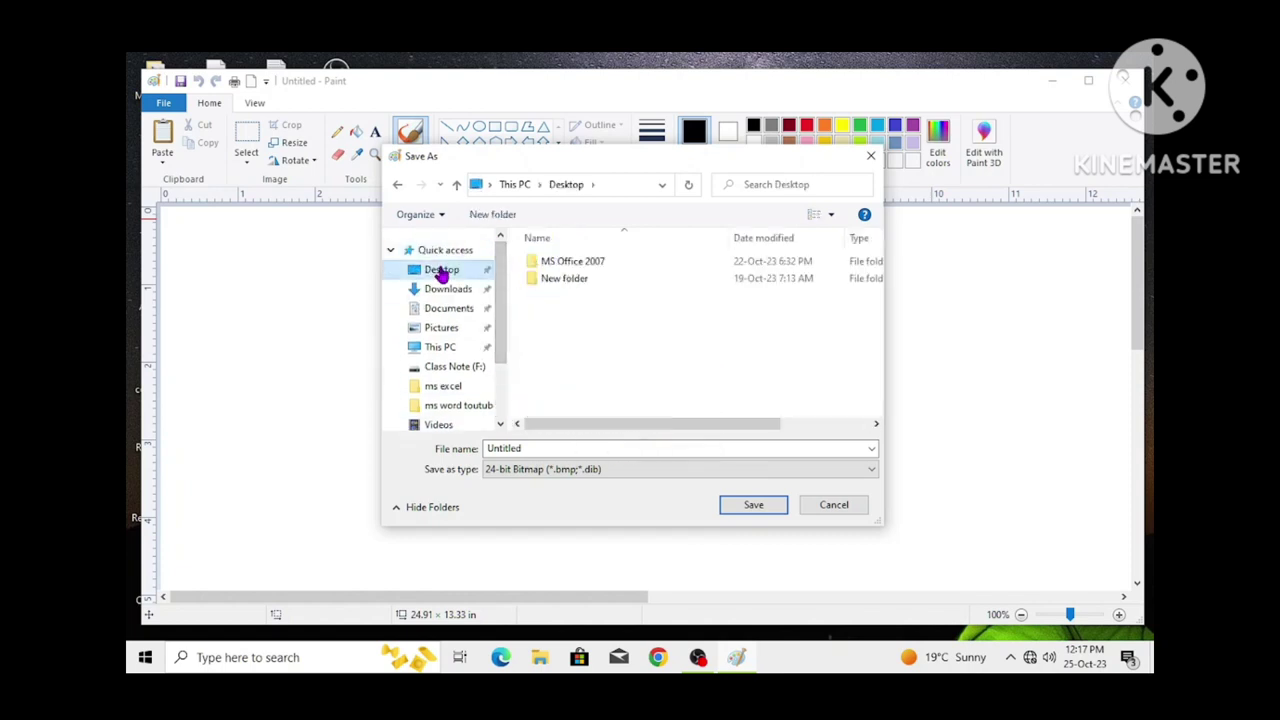
Name the file "jaya computer paint class", choose 24-bit Bitmap as its type and save it.
double_click(529, 449)
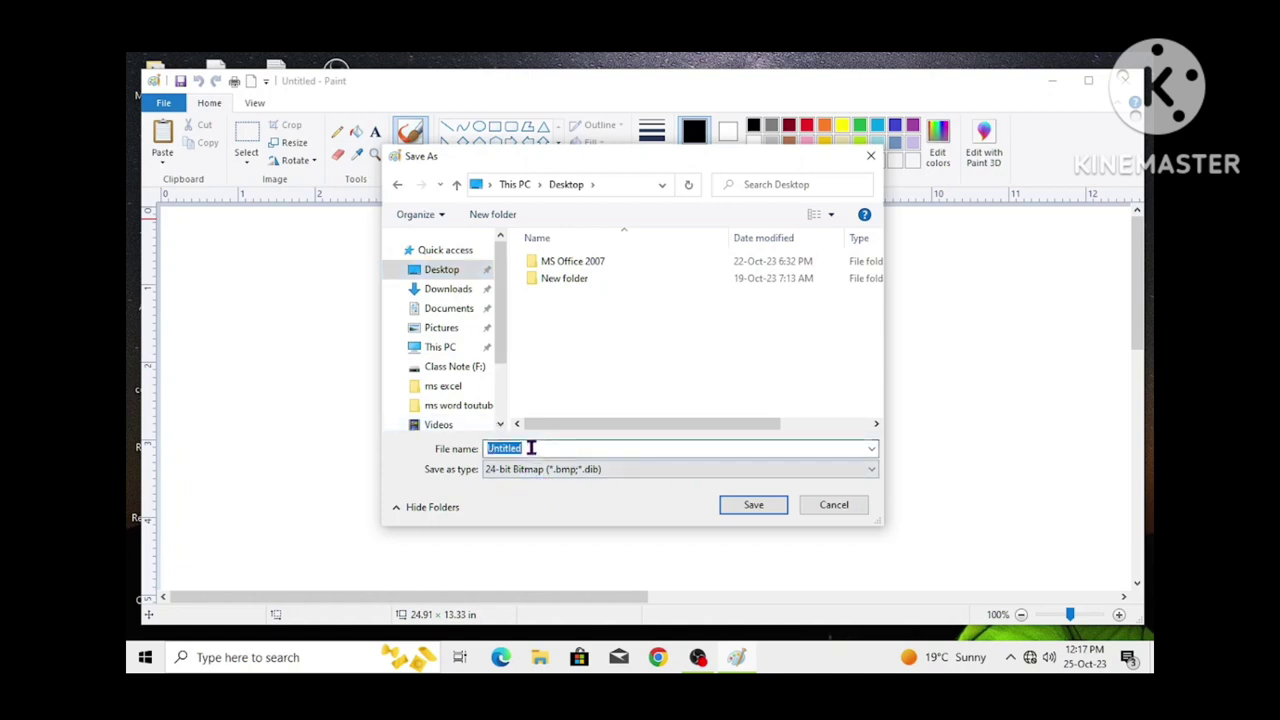
text(jay)
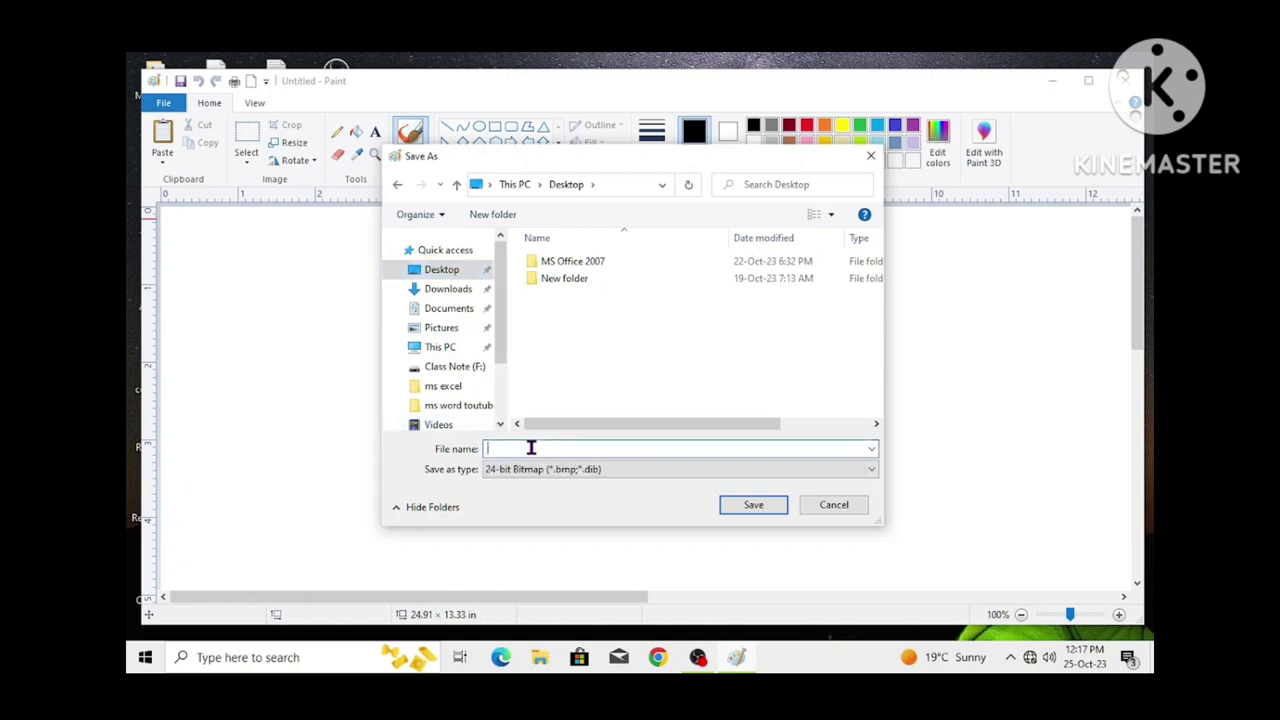
text(a co)
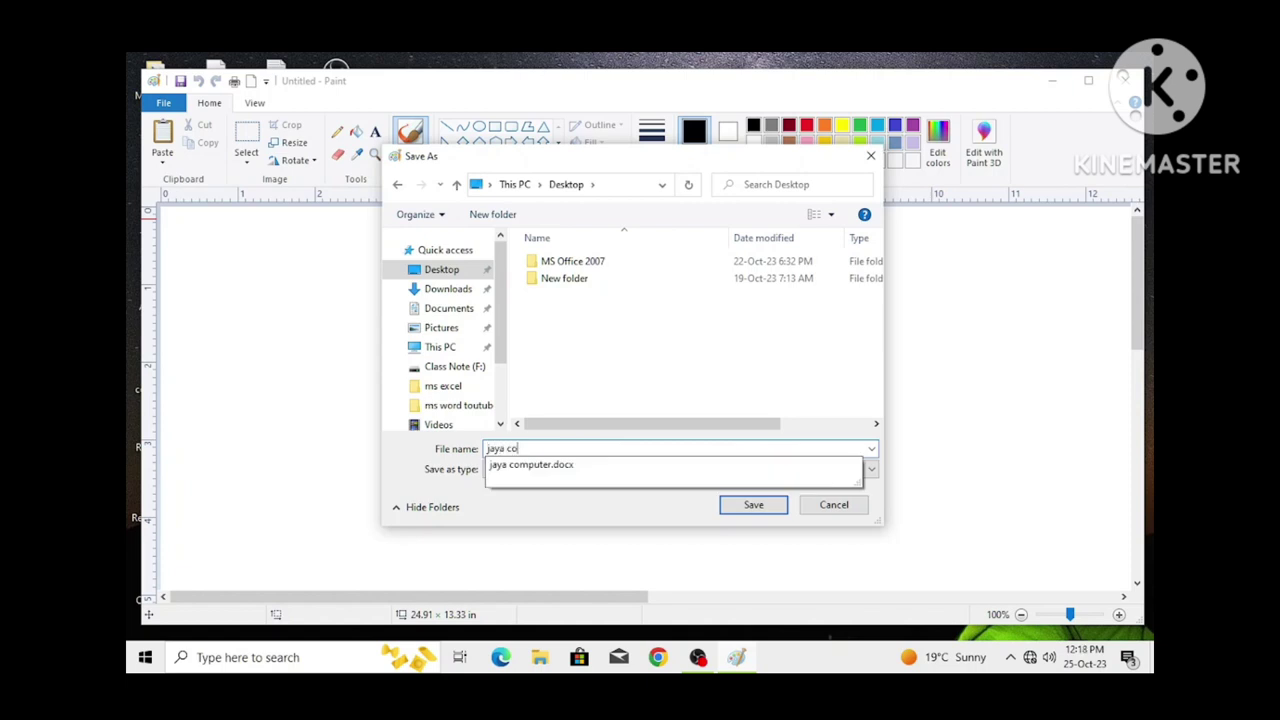
text(mputer paint class)
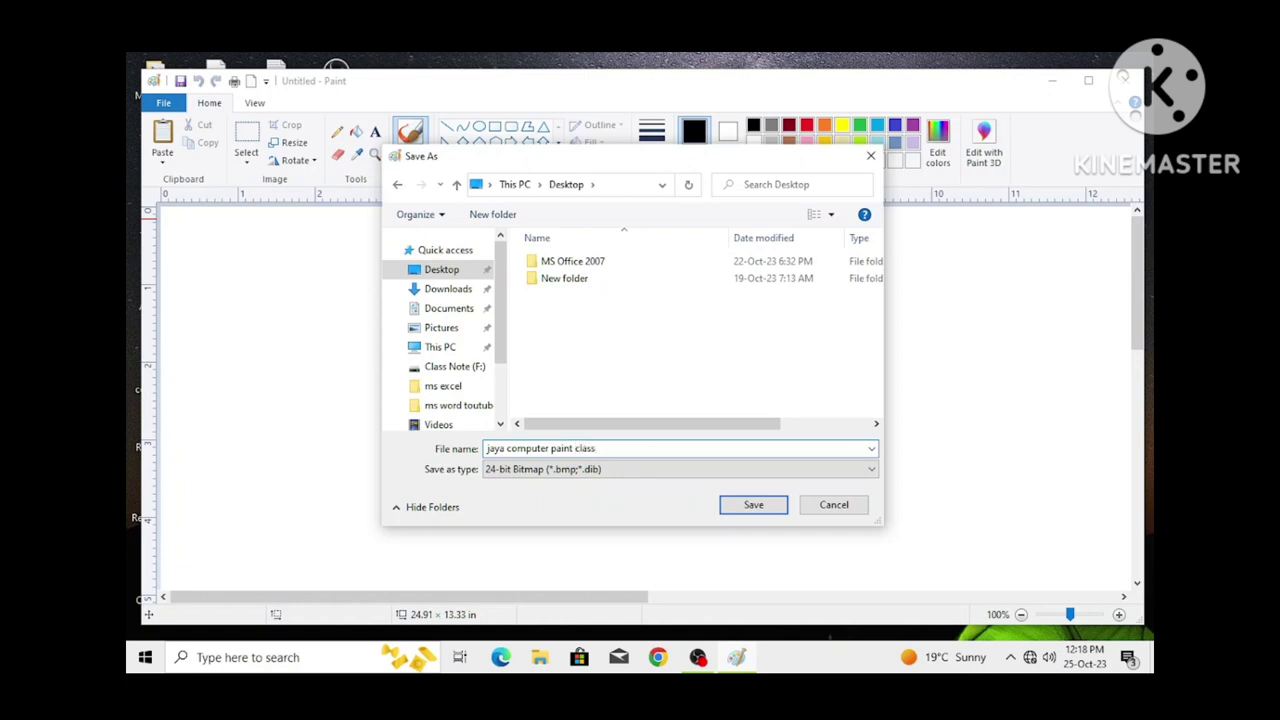
click(527, 478)
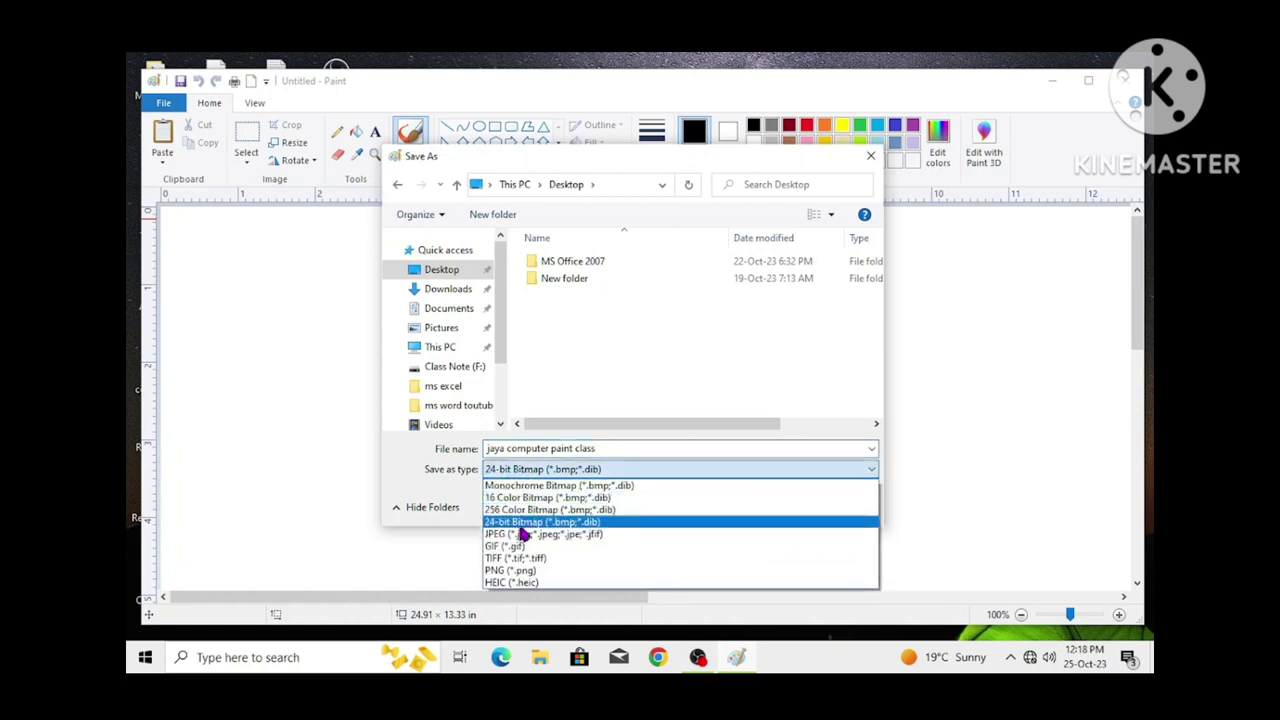
click(533, 527)
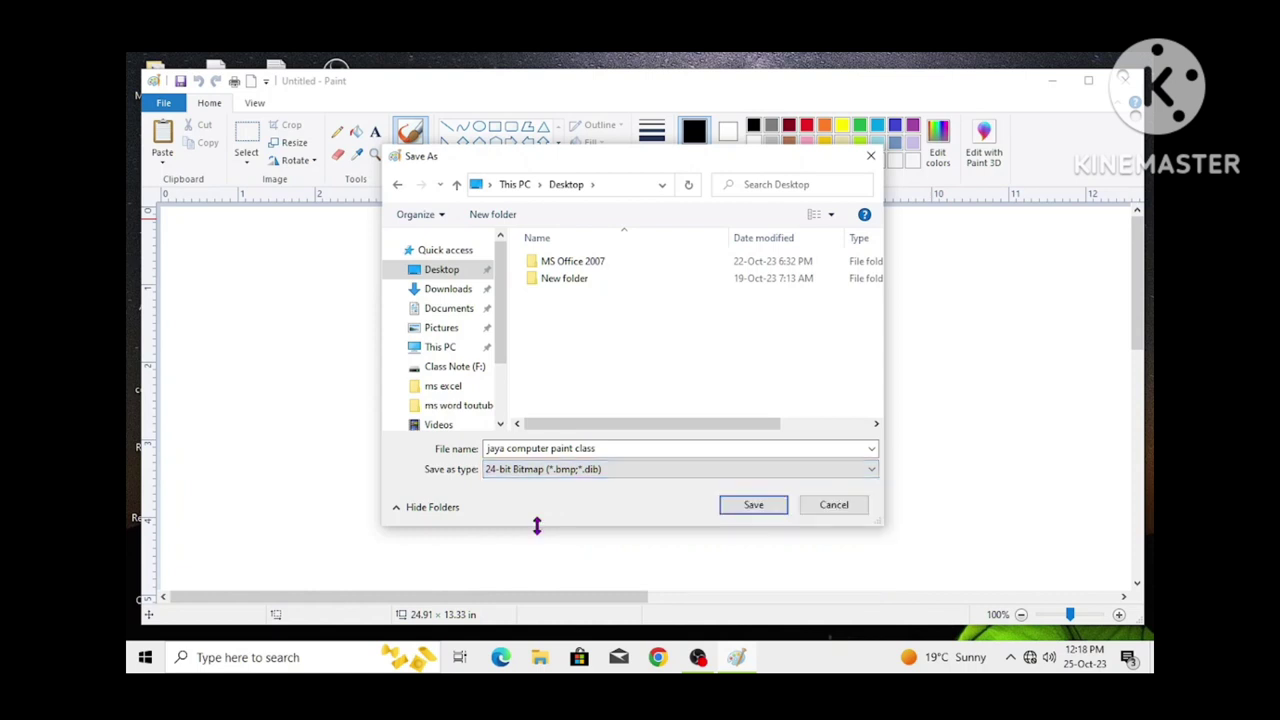
click(752, 507)
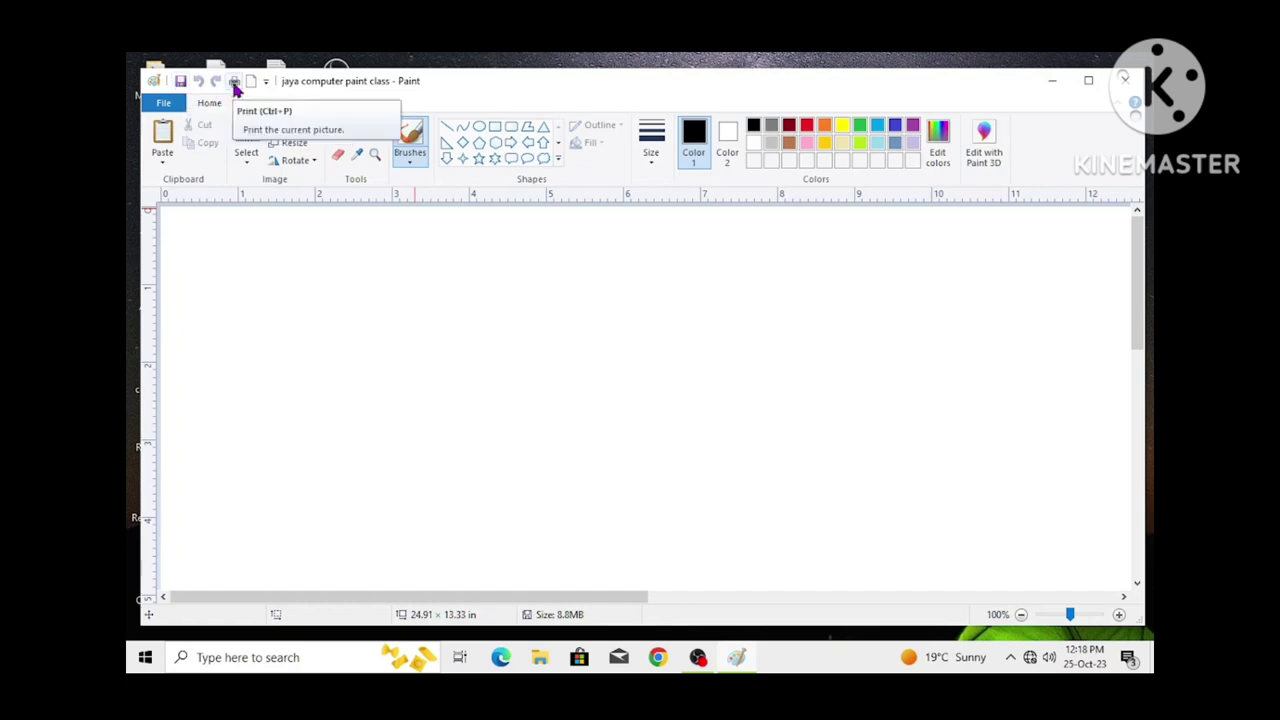
click(163, 103)
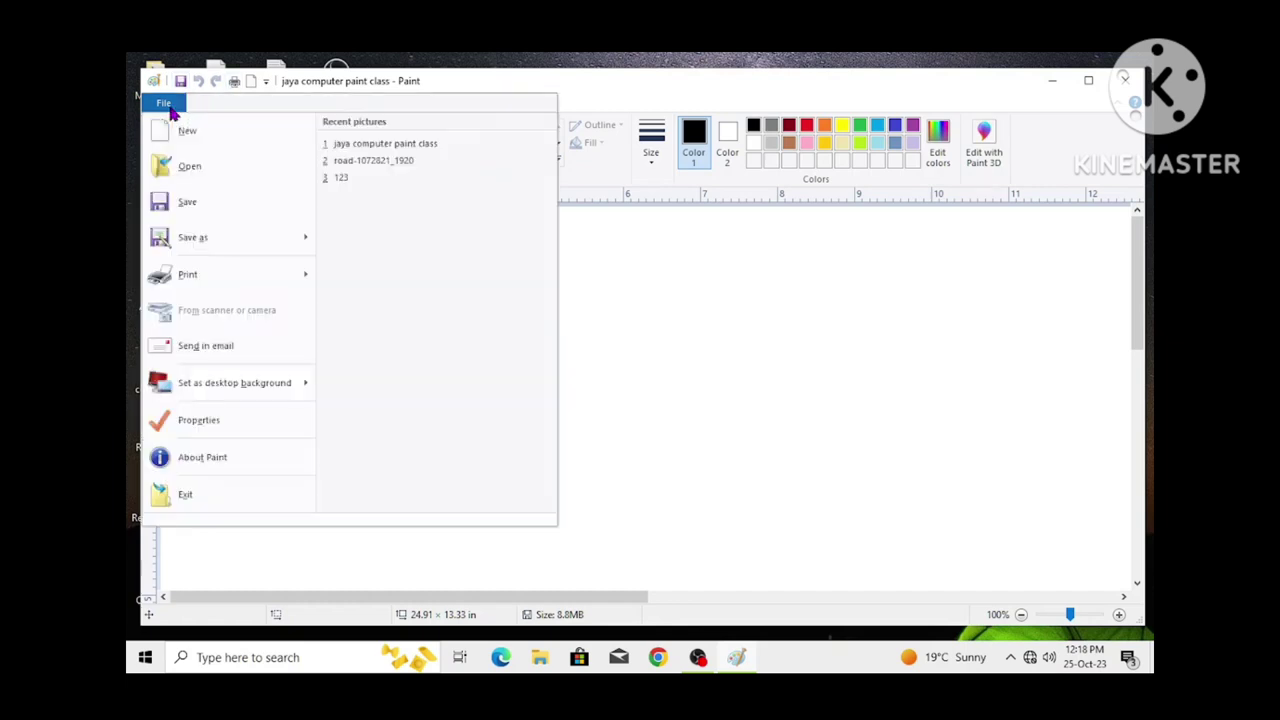
click(620, 286)
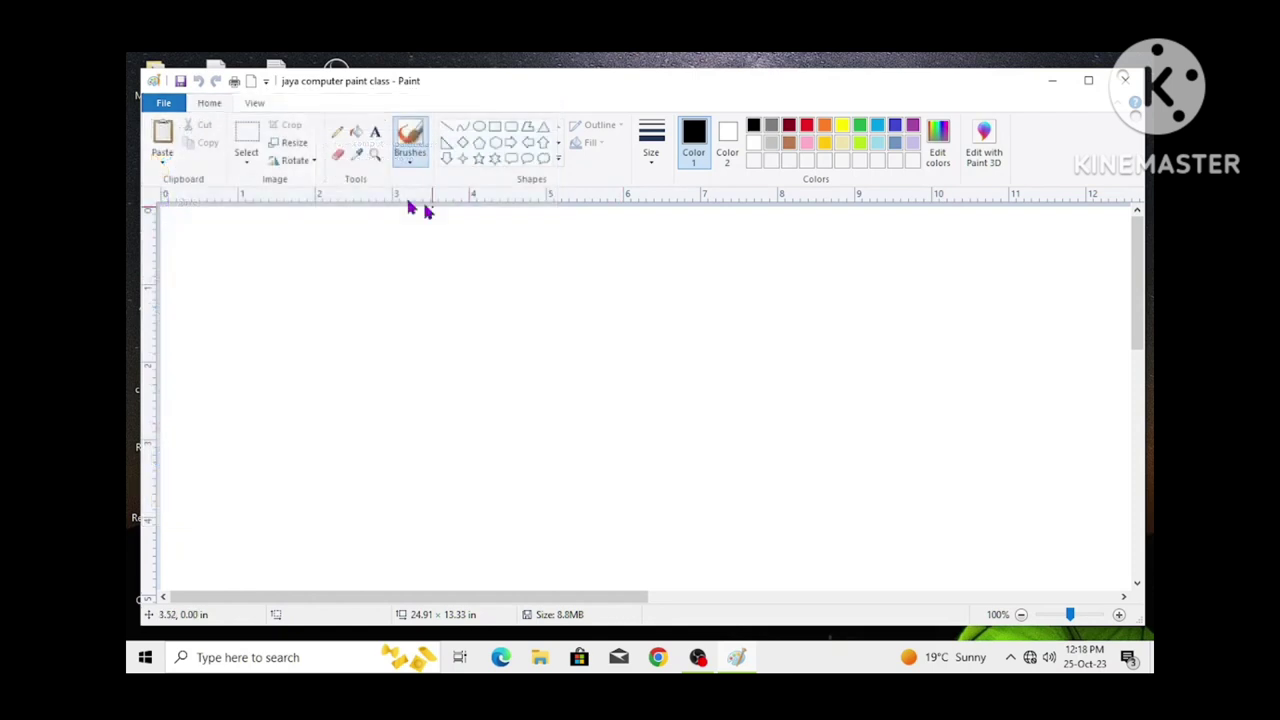
Add the Open and Print preview commands to the Quick Access Toolbar.
click(266, 82)
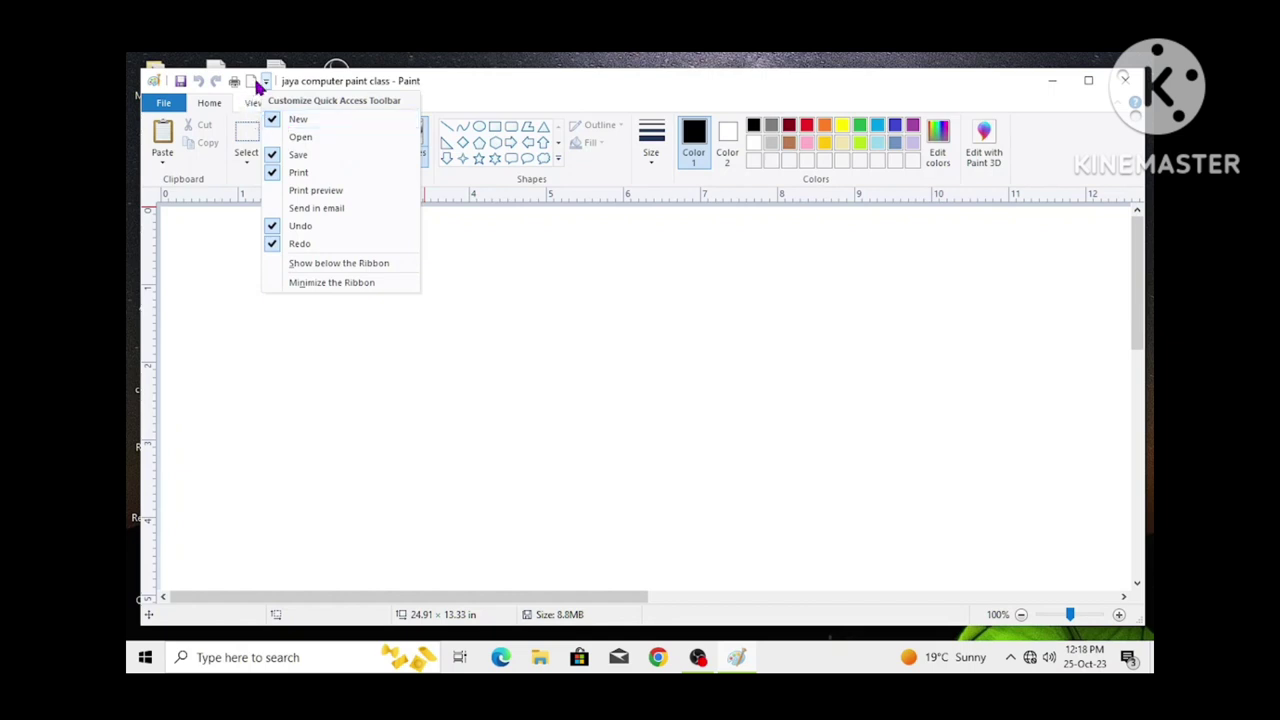
click(290, 137)
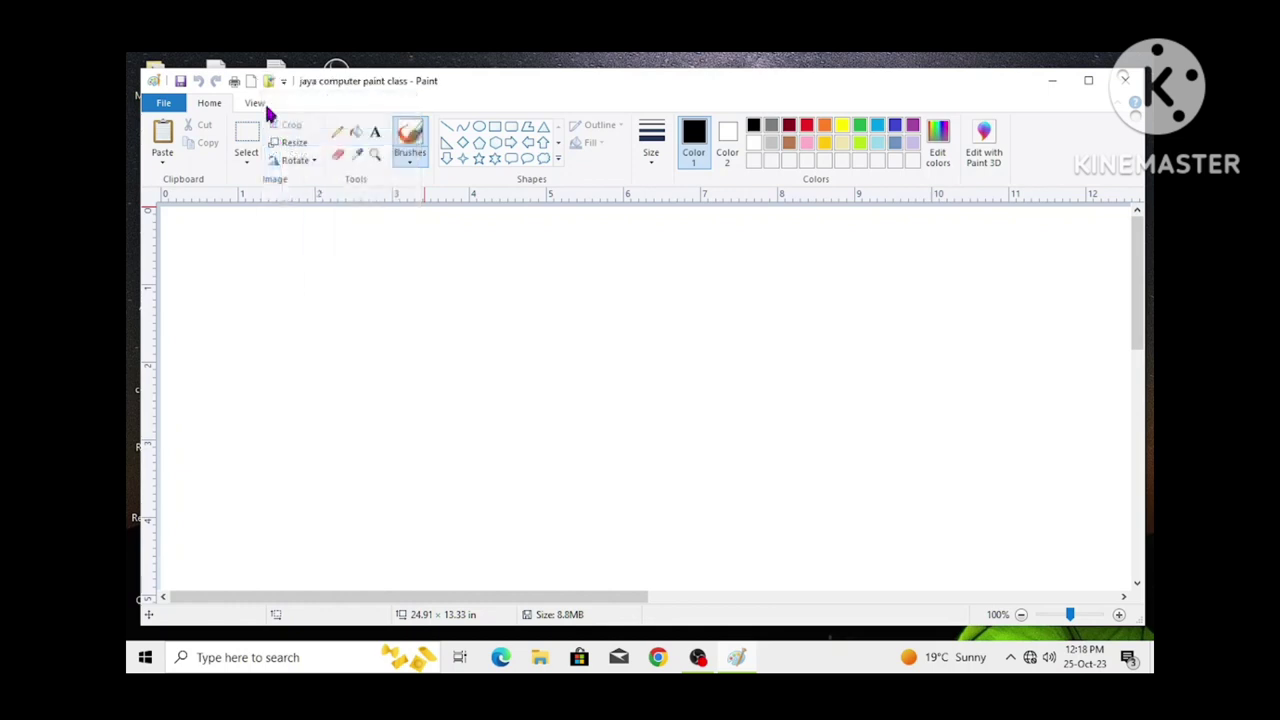
click(283, 81)
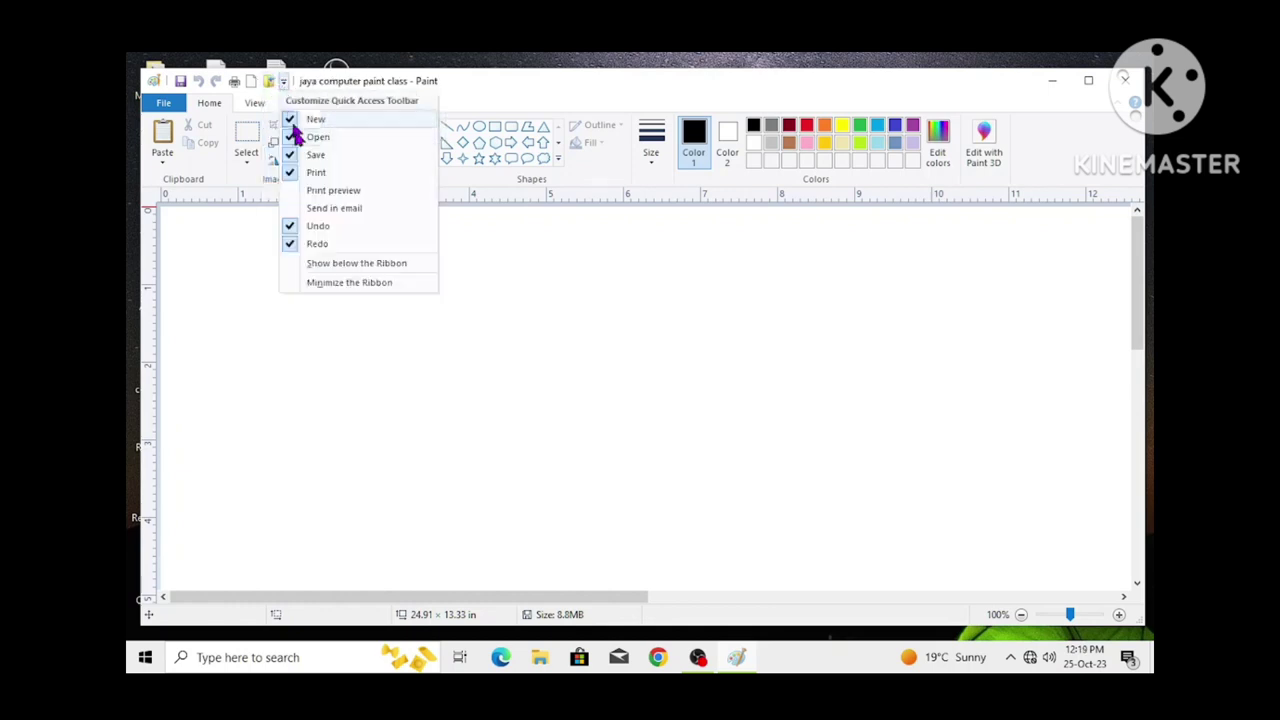
click(314, 191)
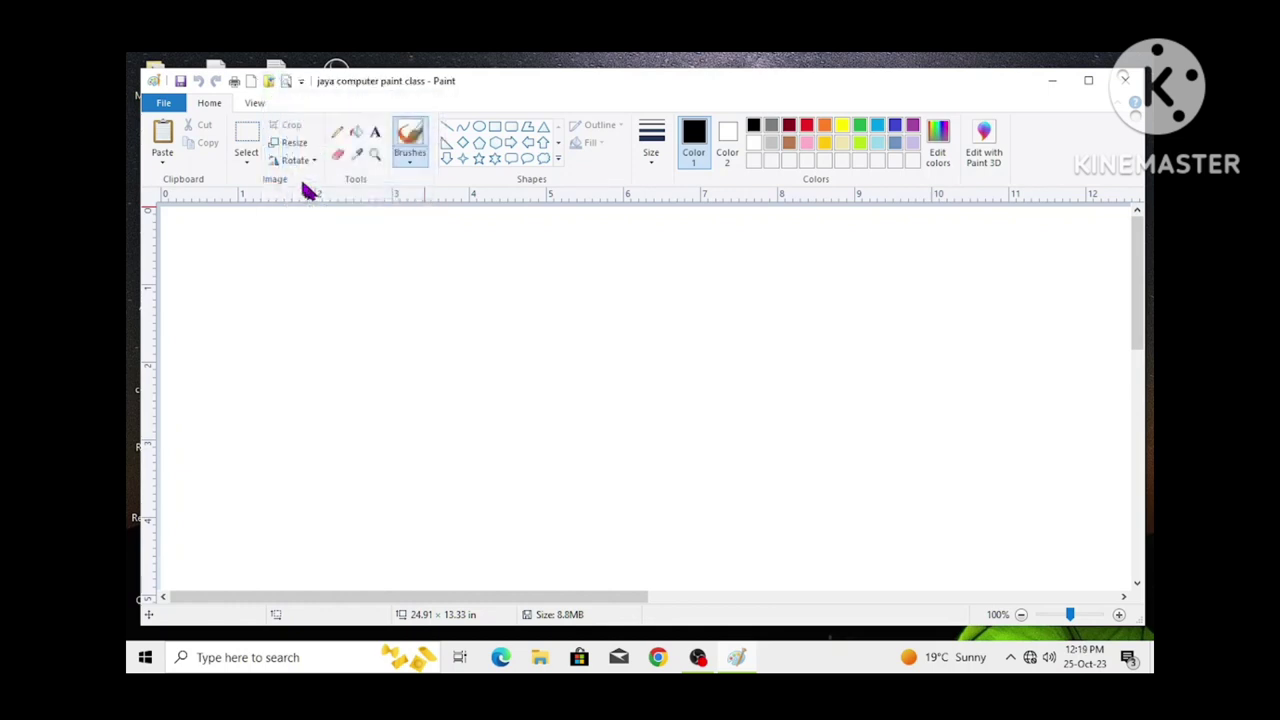
Remove the Redo, Undo and Print commands from the Quick Access Toolbar.
click(301, 82)
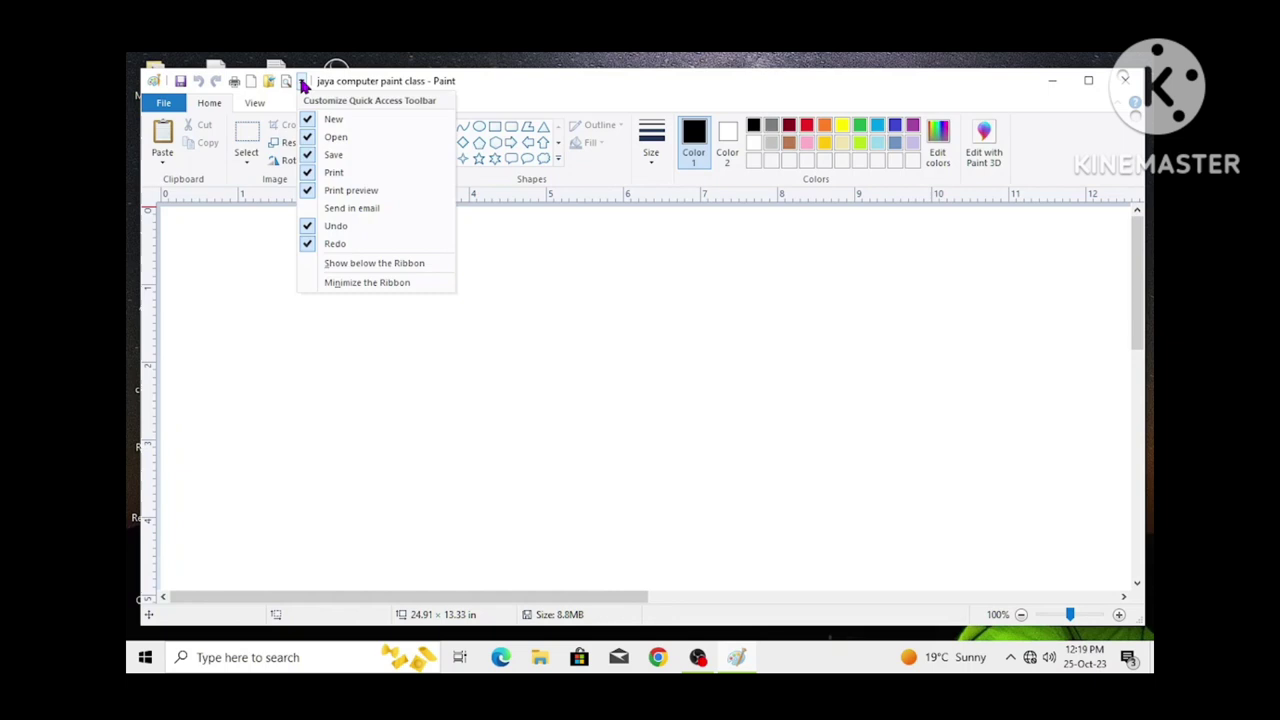
click(315, 244)
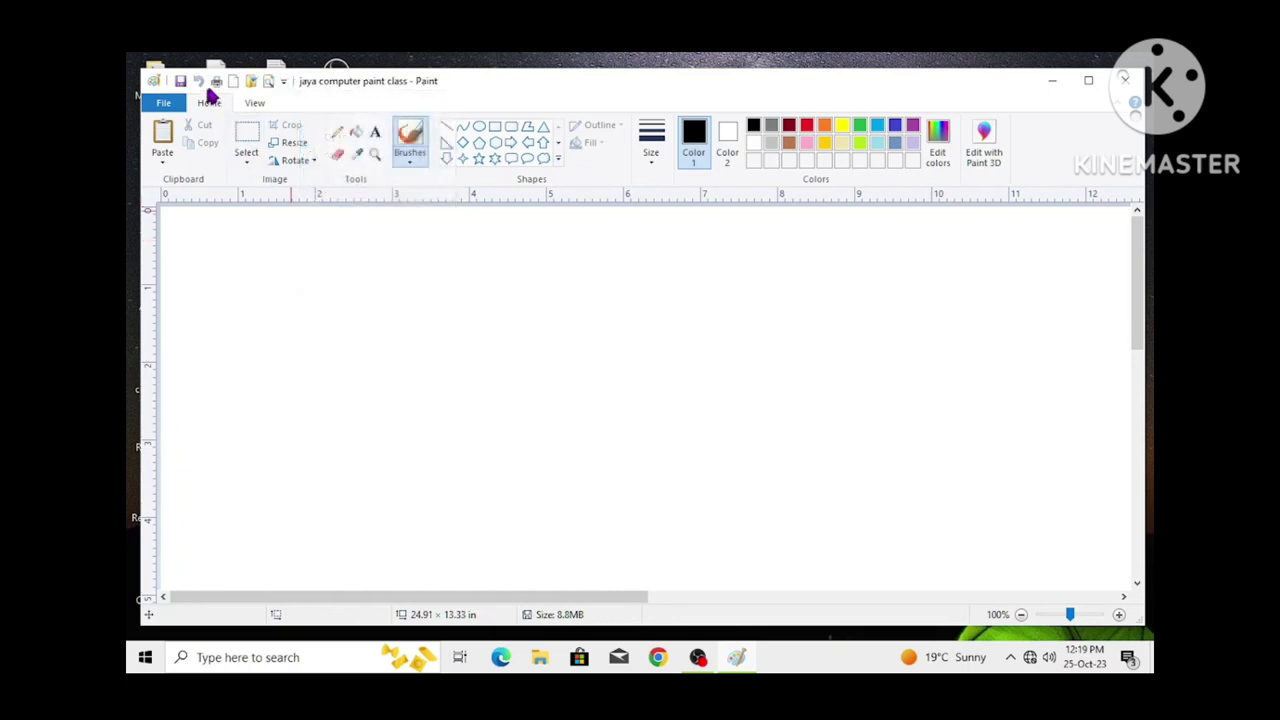
click(285, 82)
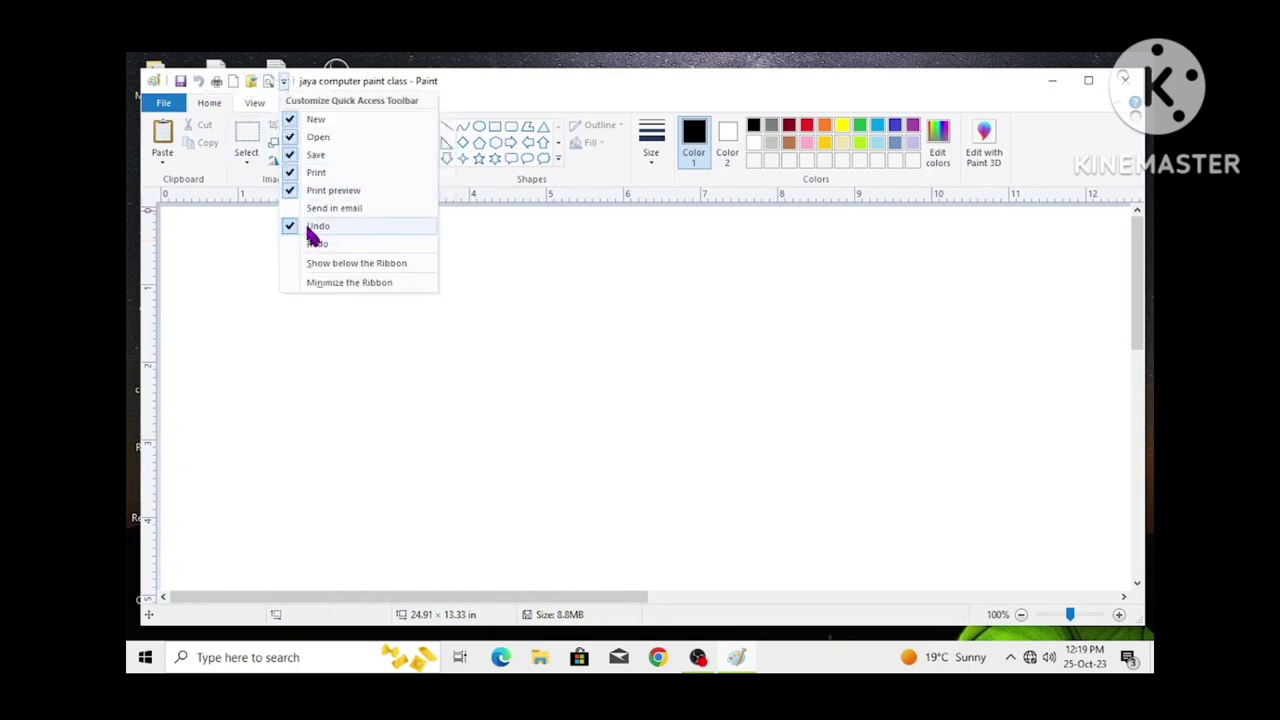
click(316, 226)
click(267, 84)
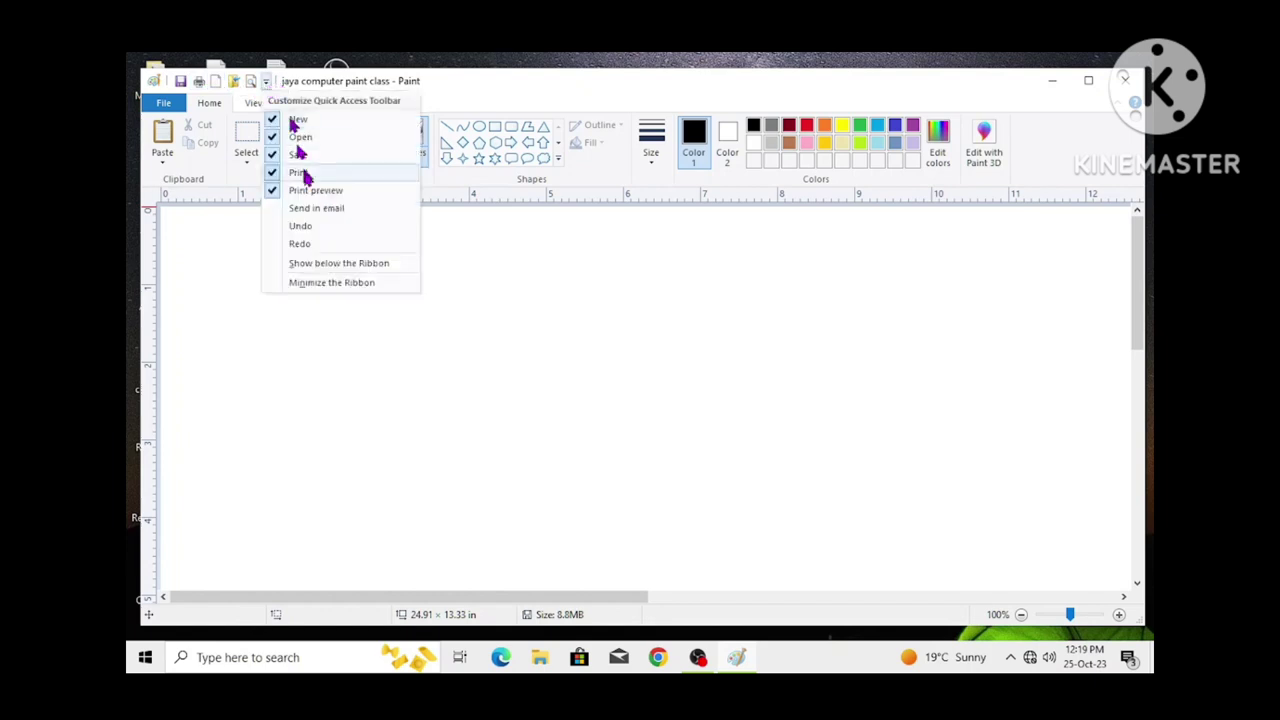
click(309, 175)
Remove the New and Save commands from the Quick Access Toolbar, and put New back on it.
click(248, 82)
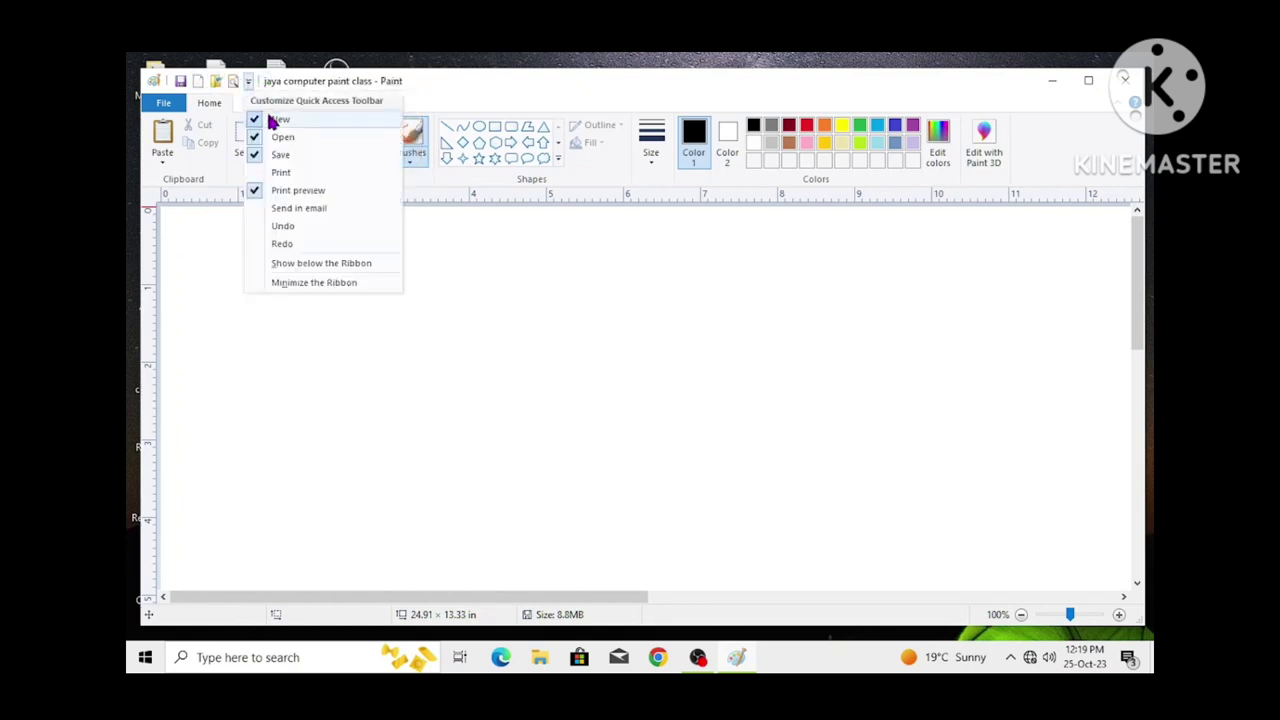
click(266, 119)
click(233, 82)
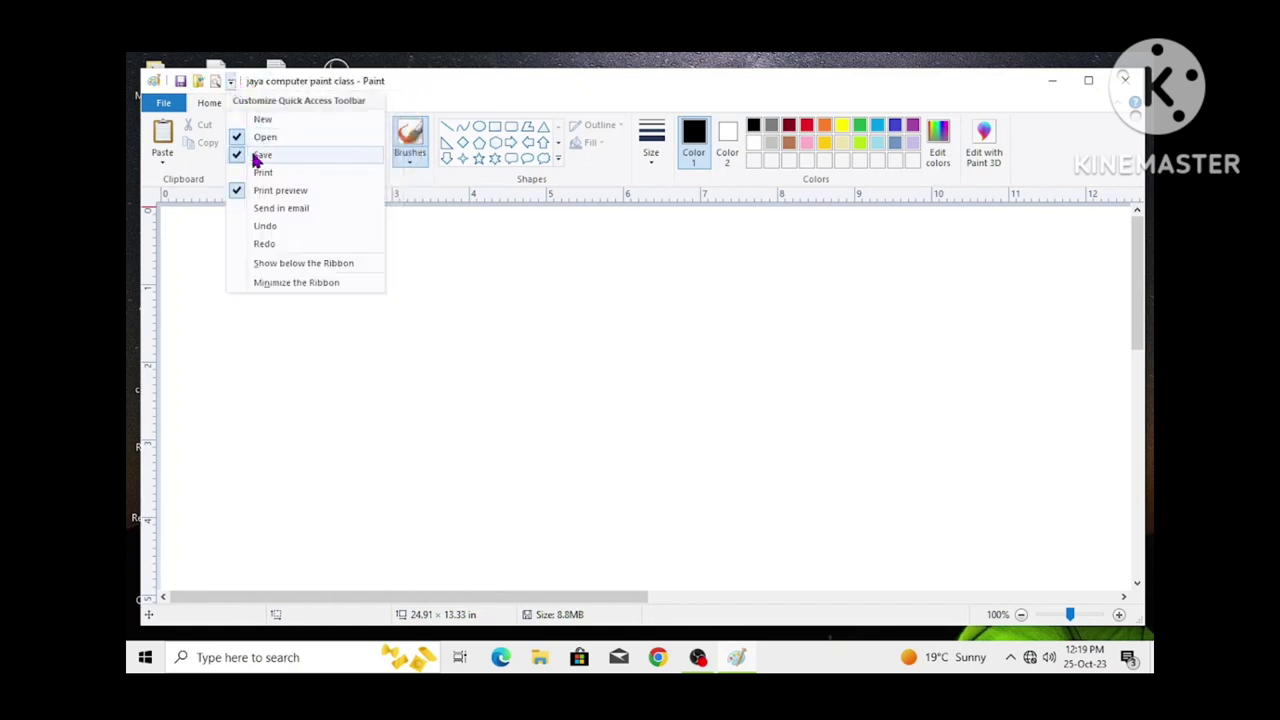
click(262, 155)
click(214, 82)
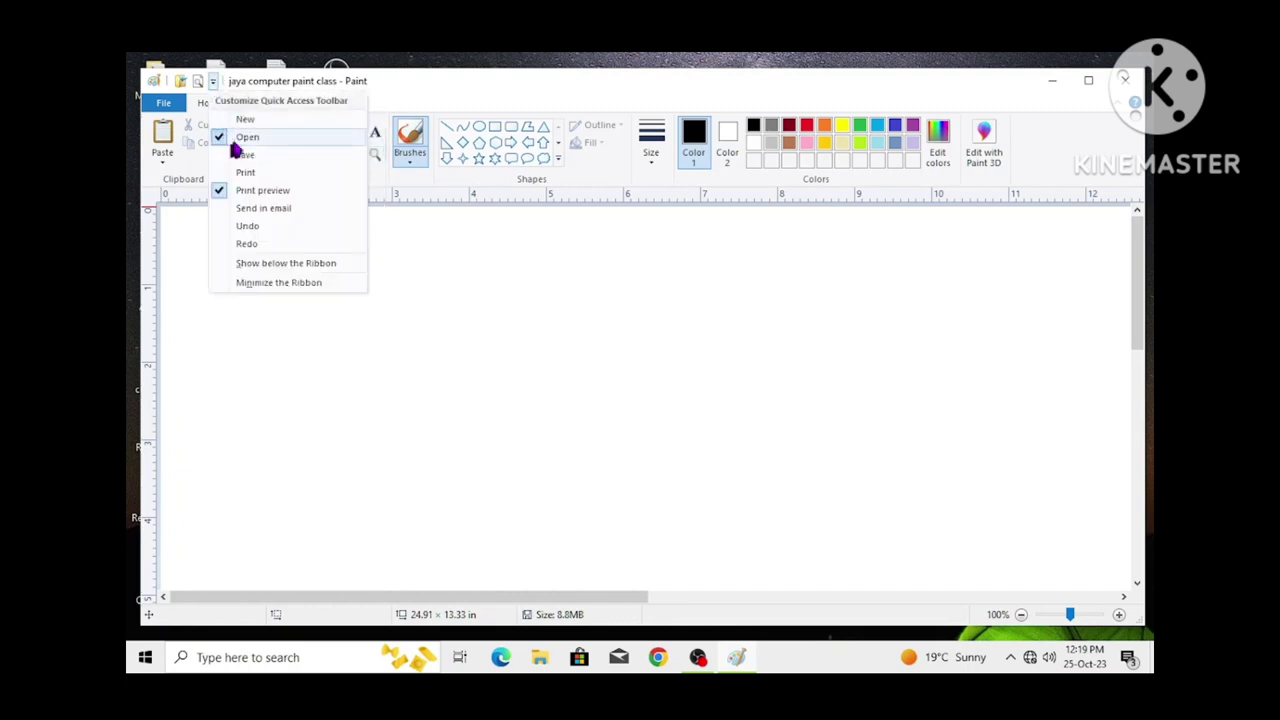
click(228, 119)
Empty the Quick Access Toolbar by removing the Print preview, Open and New commands.
click(230, 84)
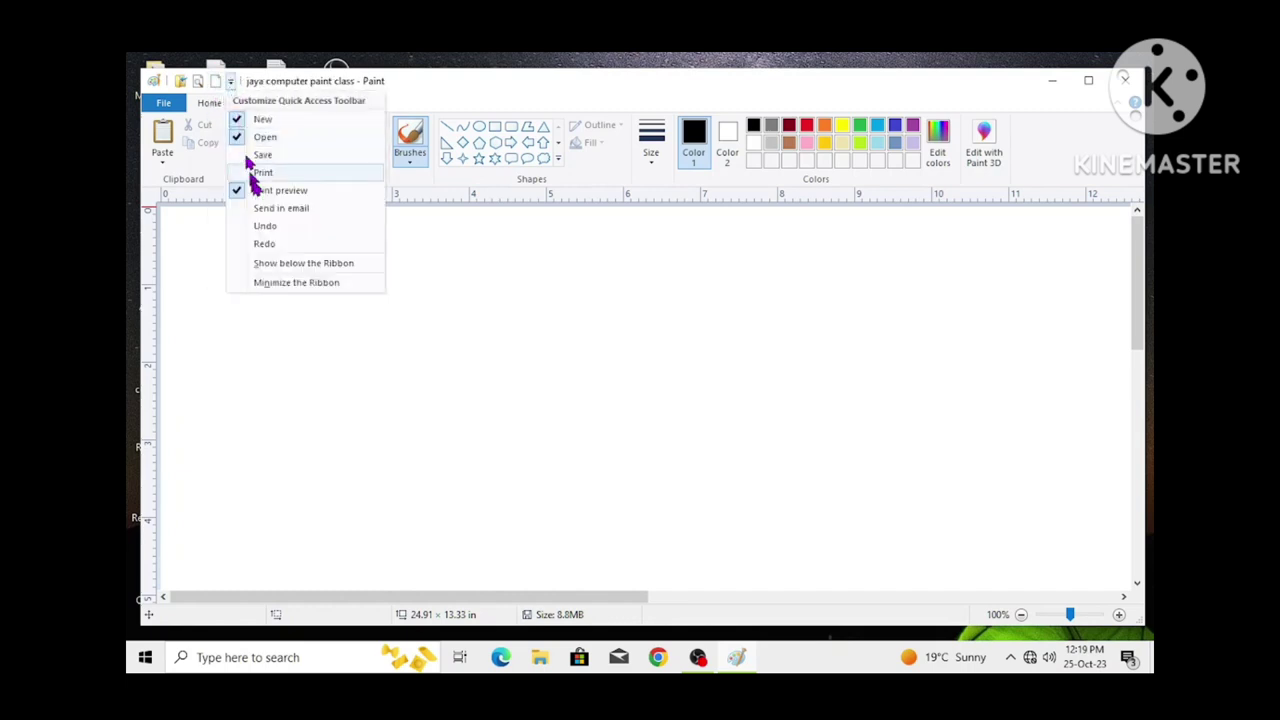
click(246, 189)
click(214, 84)
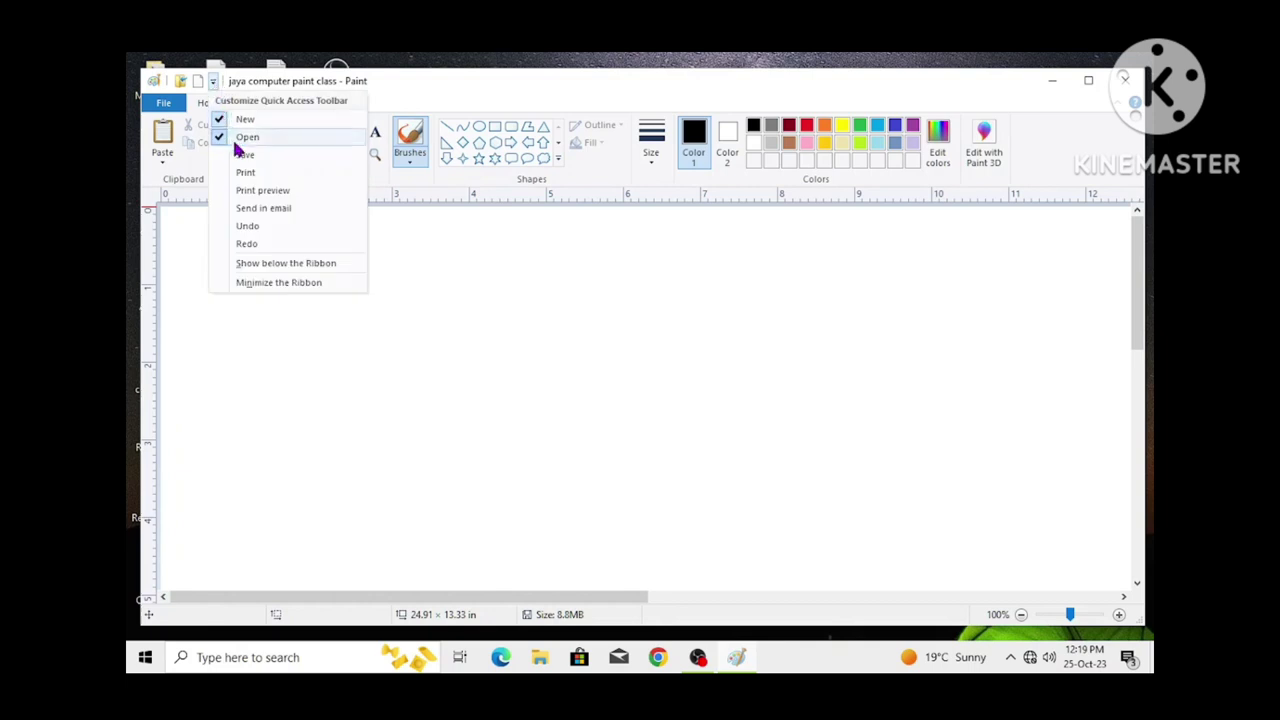
click(234, 135)
click(196, 84)
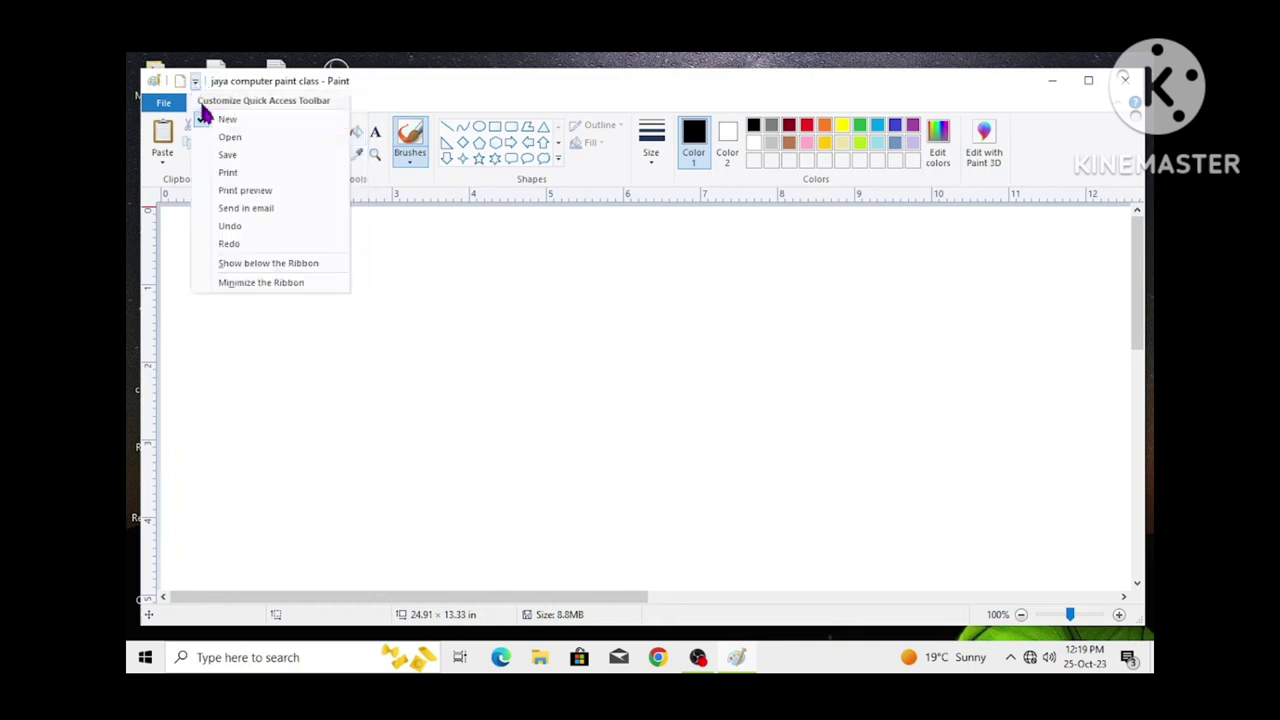
click(214, 114)
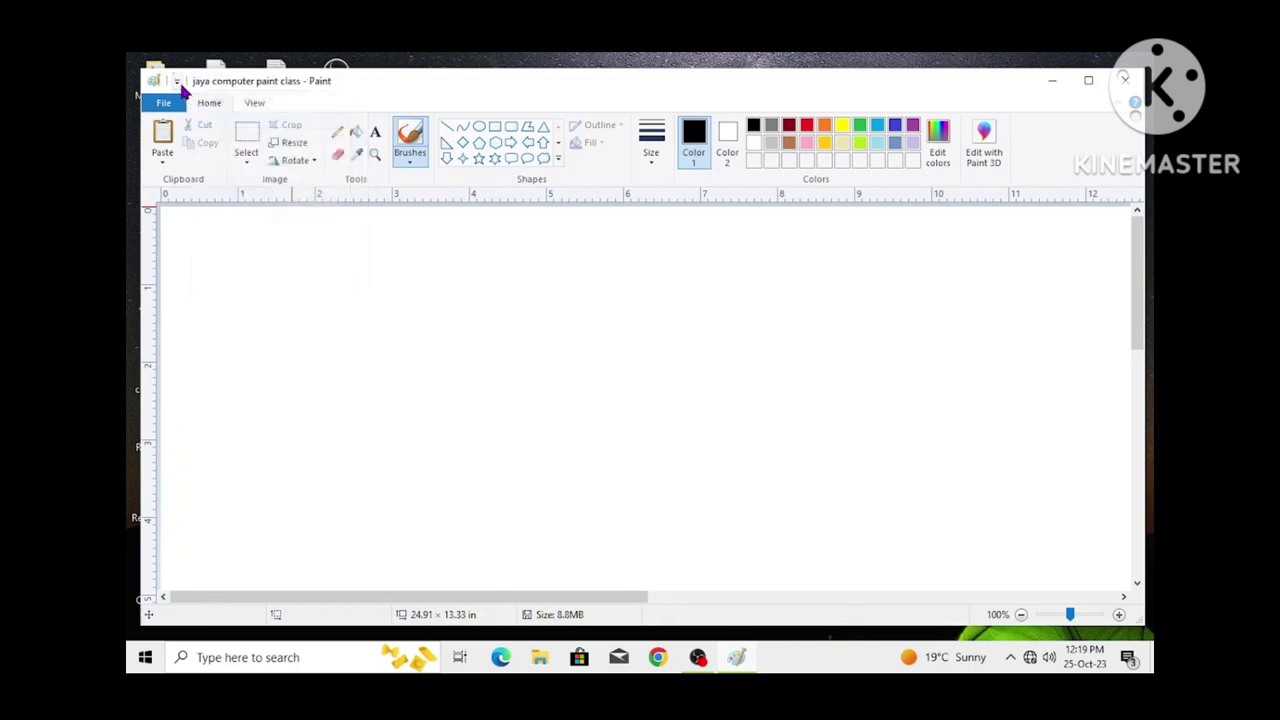
Add the Save, Undo and Redo commands to the Quick Access Toolbar.
click(177, 83)
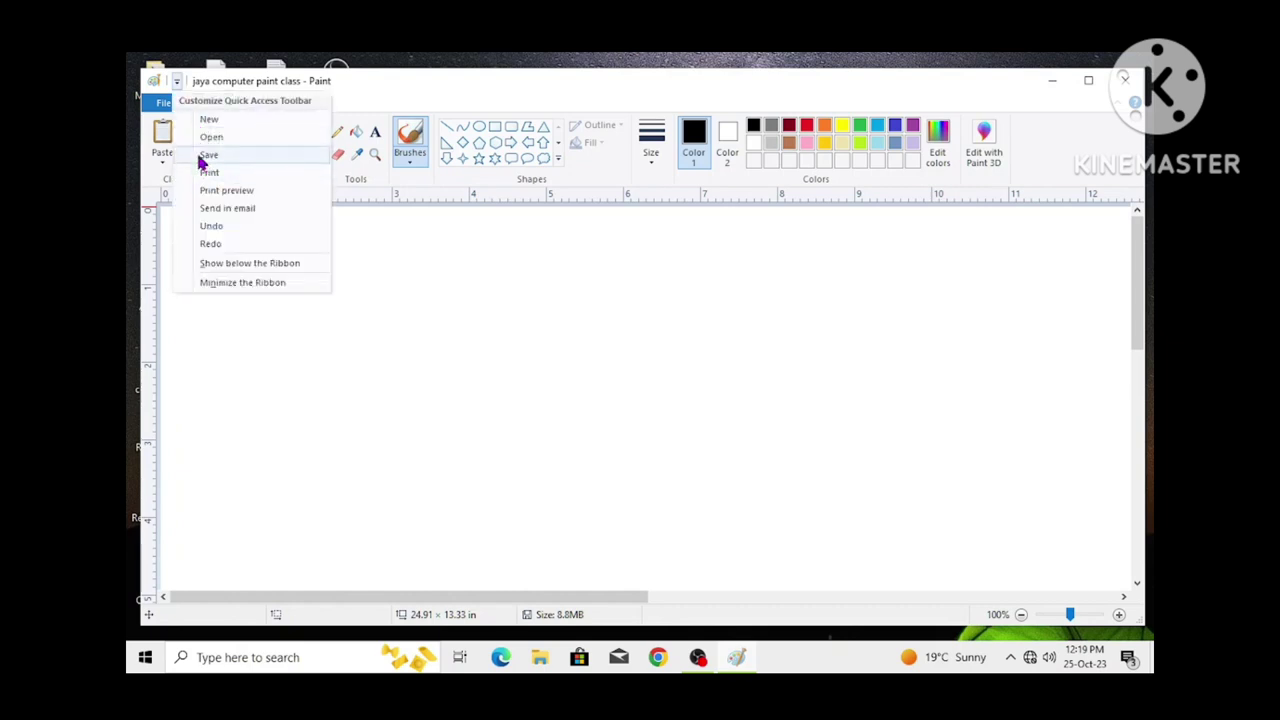
click(207, 156)
click(195, 81)
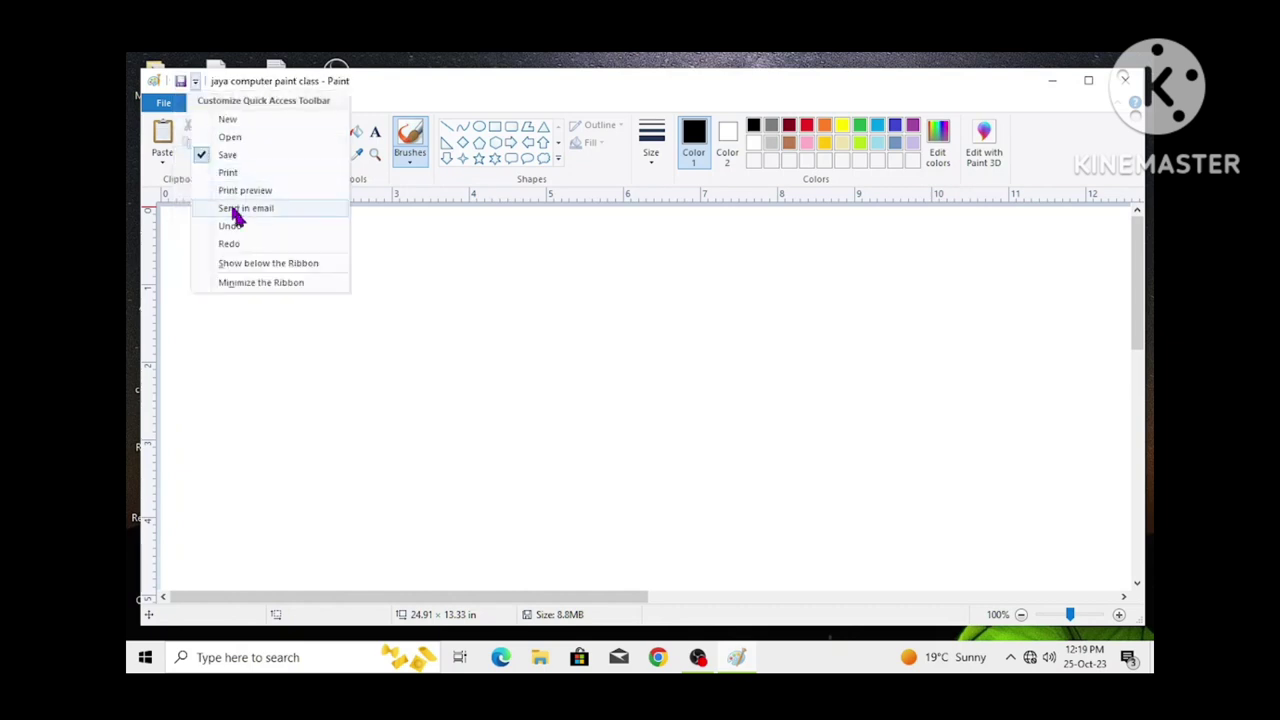
click(230, 226)
click(213, 81)
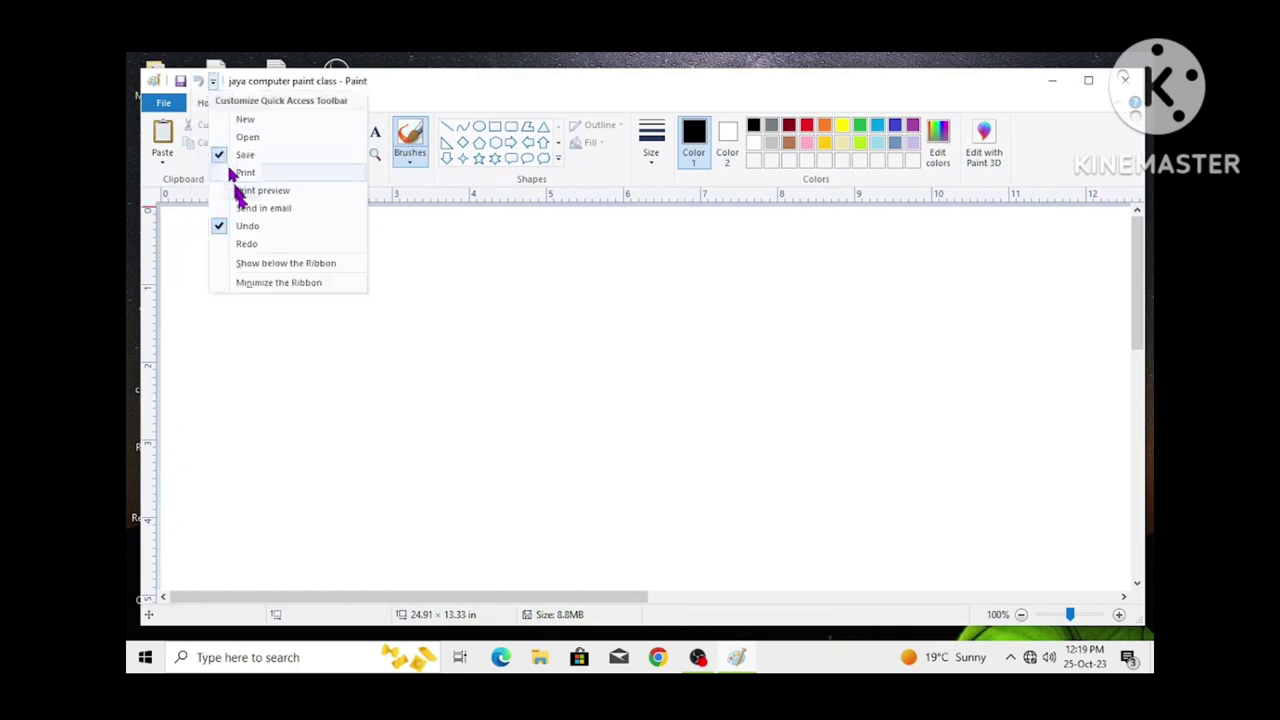
click(249, 245)
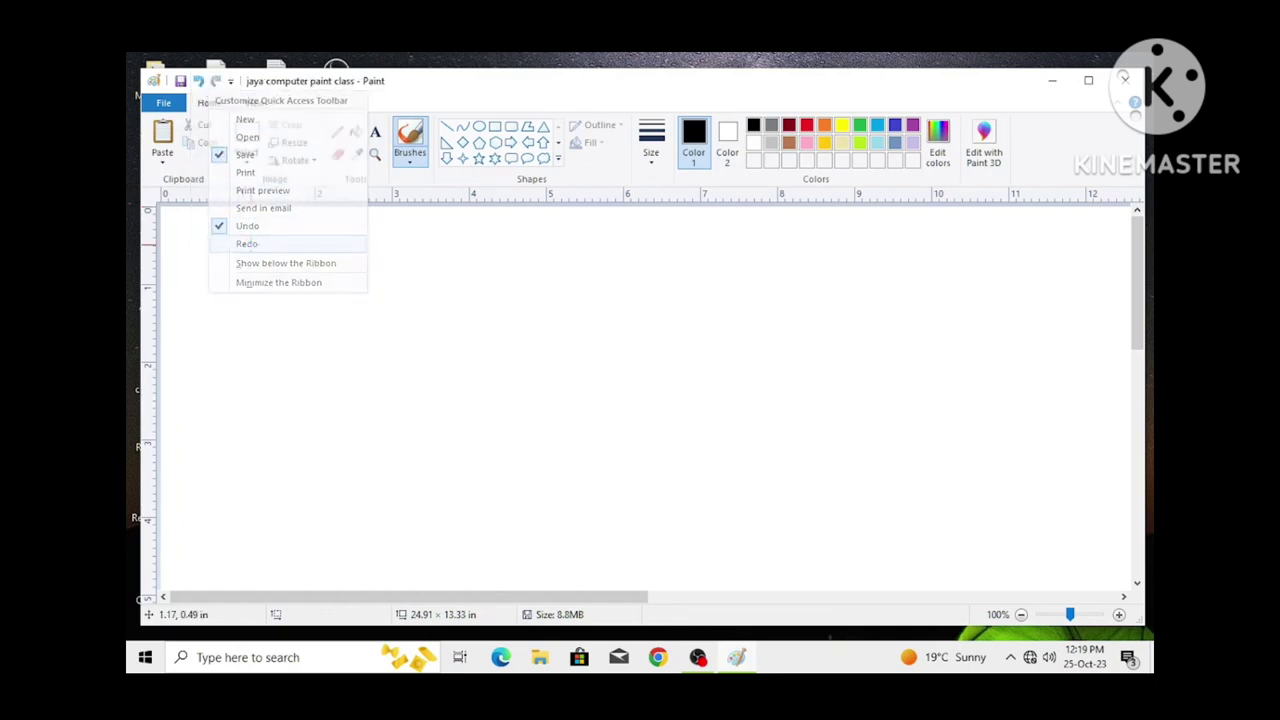
Show the Quick Access Toolbar below the ribbon, and return it above the ribbon.
click(230, 82)
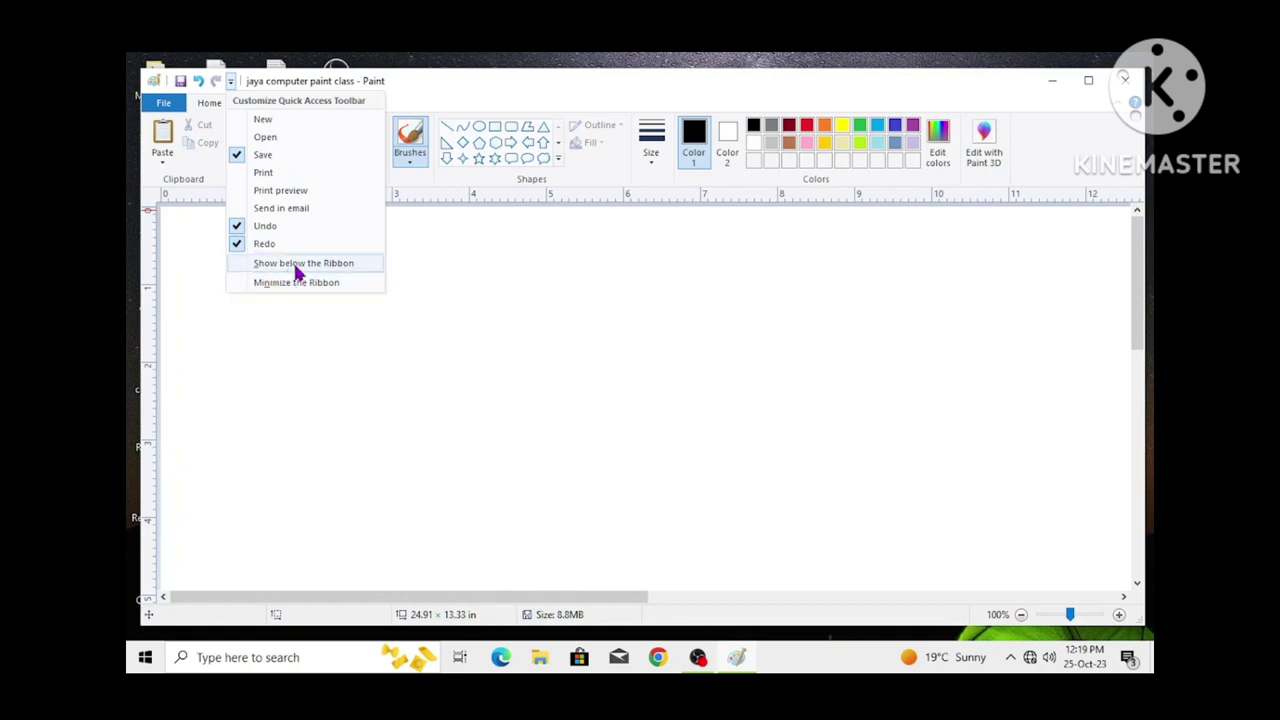
click(308, 318)
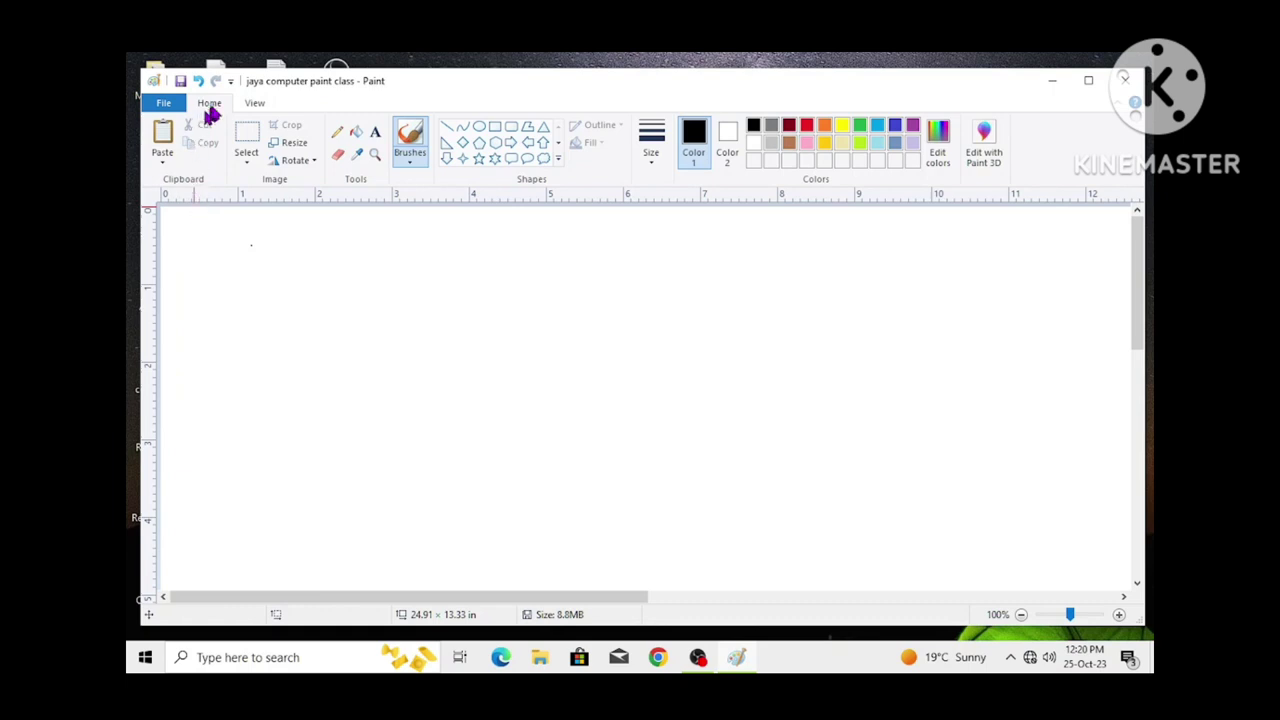
click(230, 82)
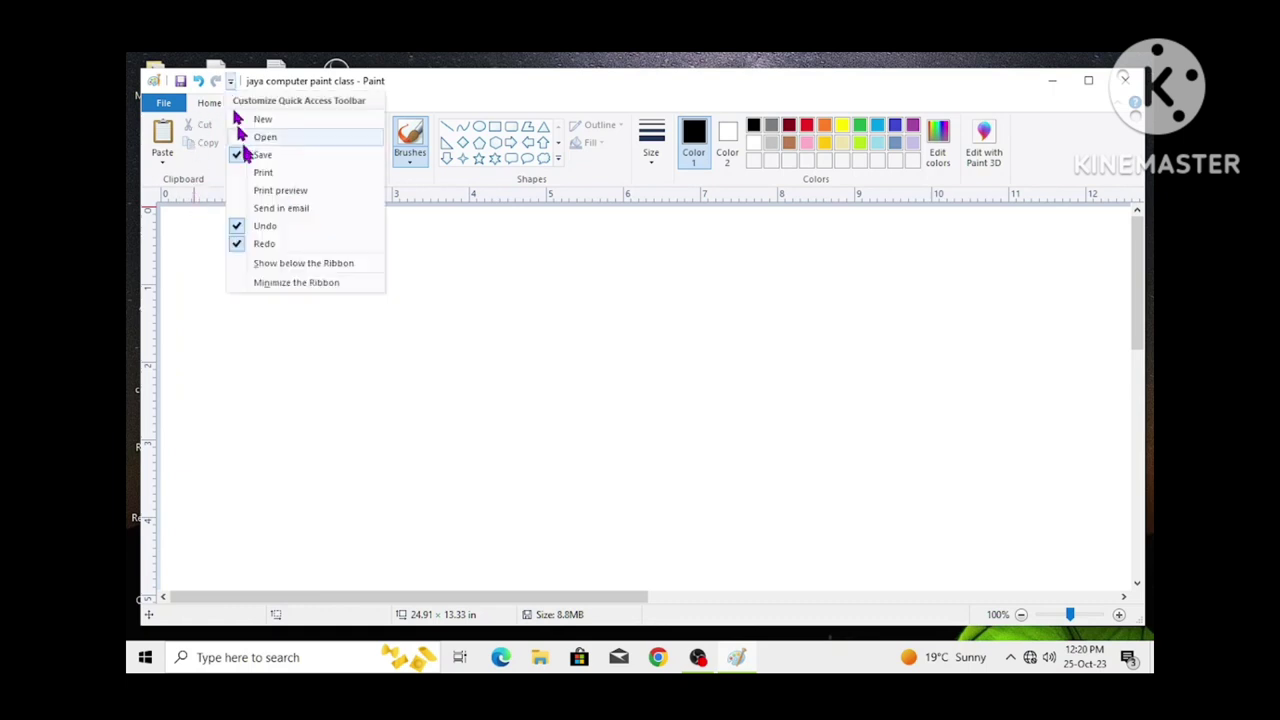
click(272, 264)
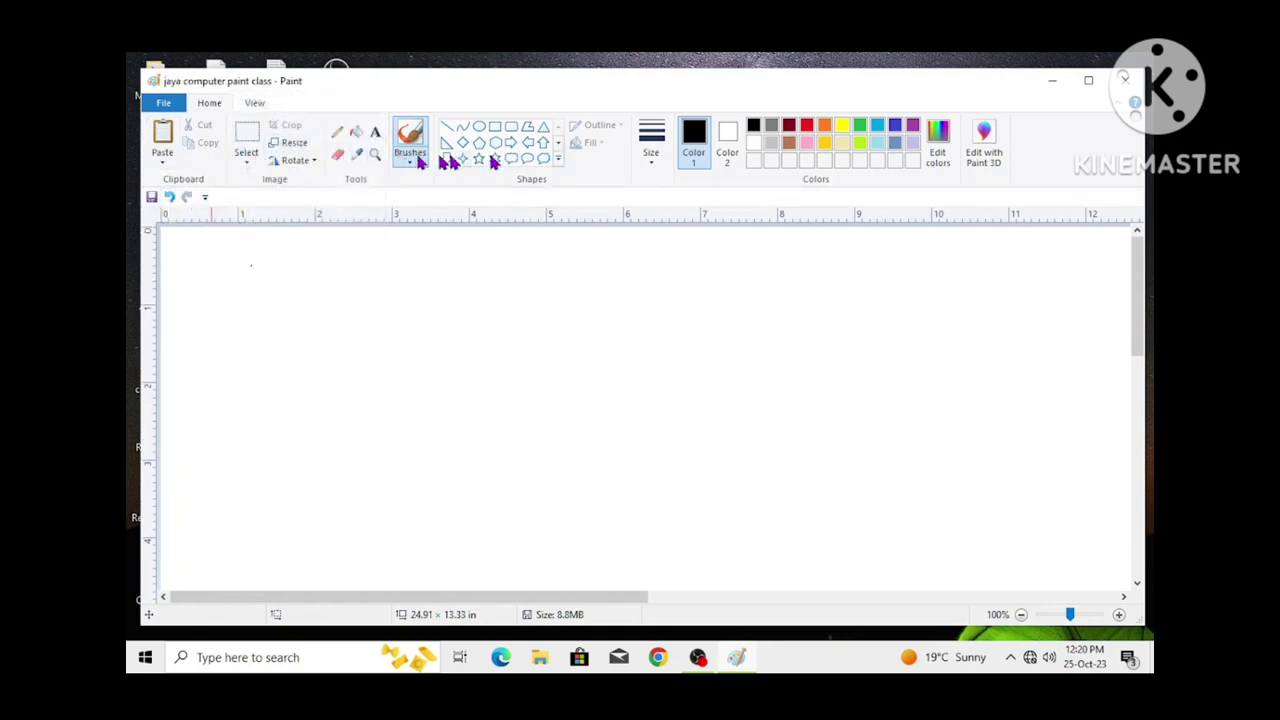
click(205, 197)
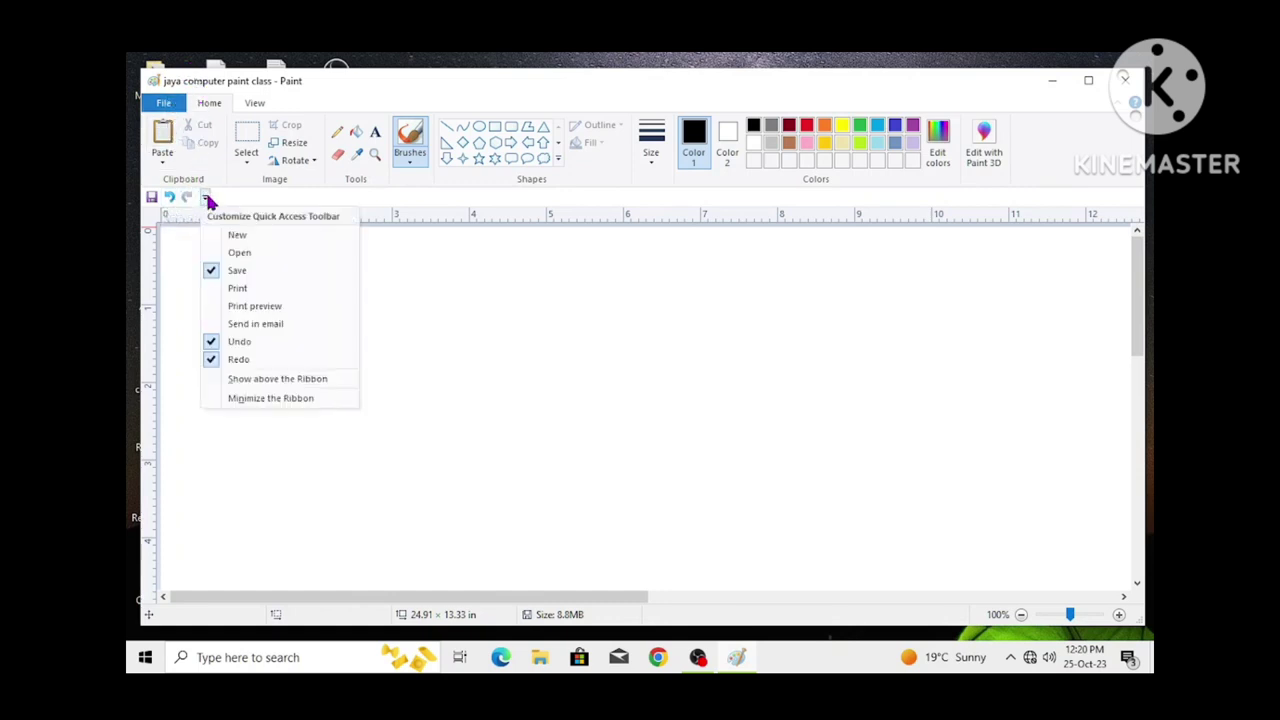
click(251, 386)
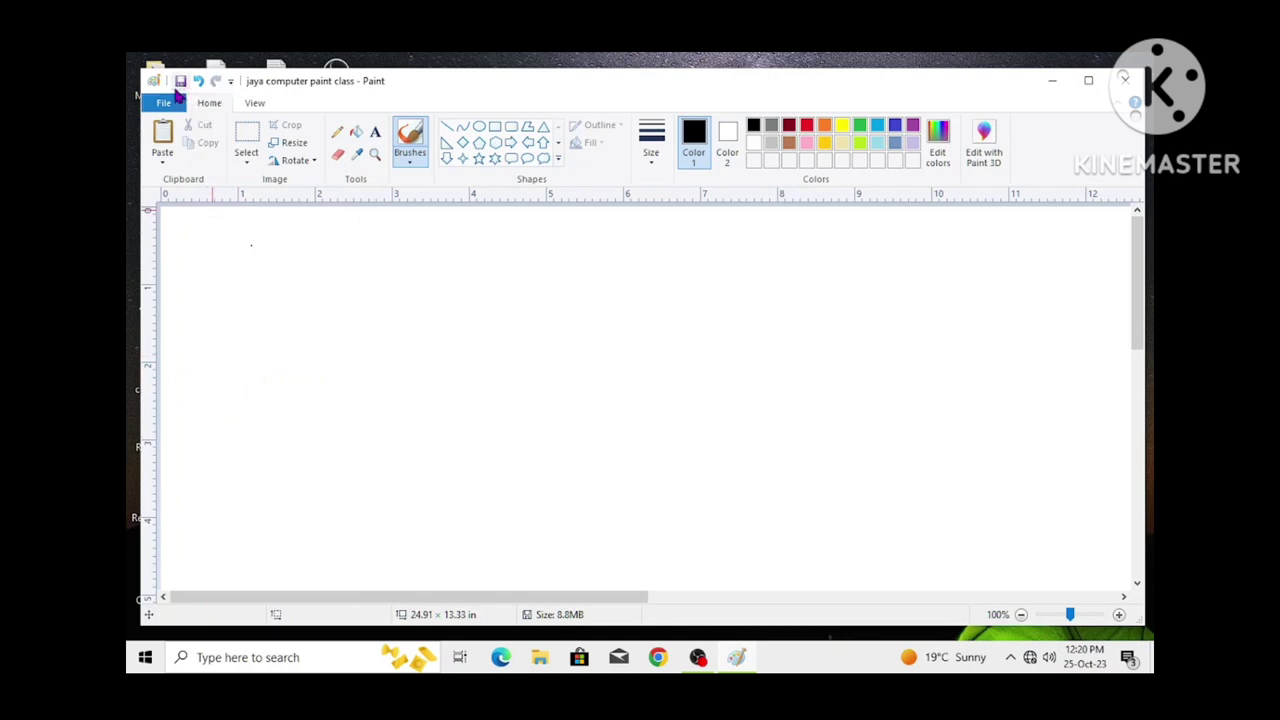
Minimize the ribbon so only its tab names remain, and expand it again.
click(231, 82)
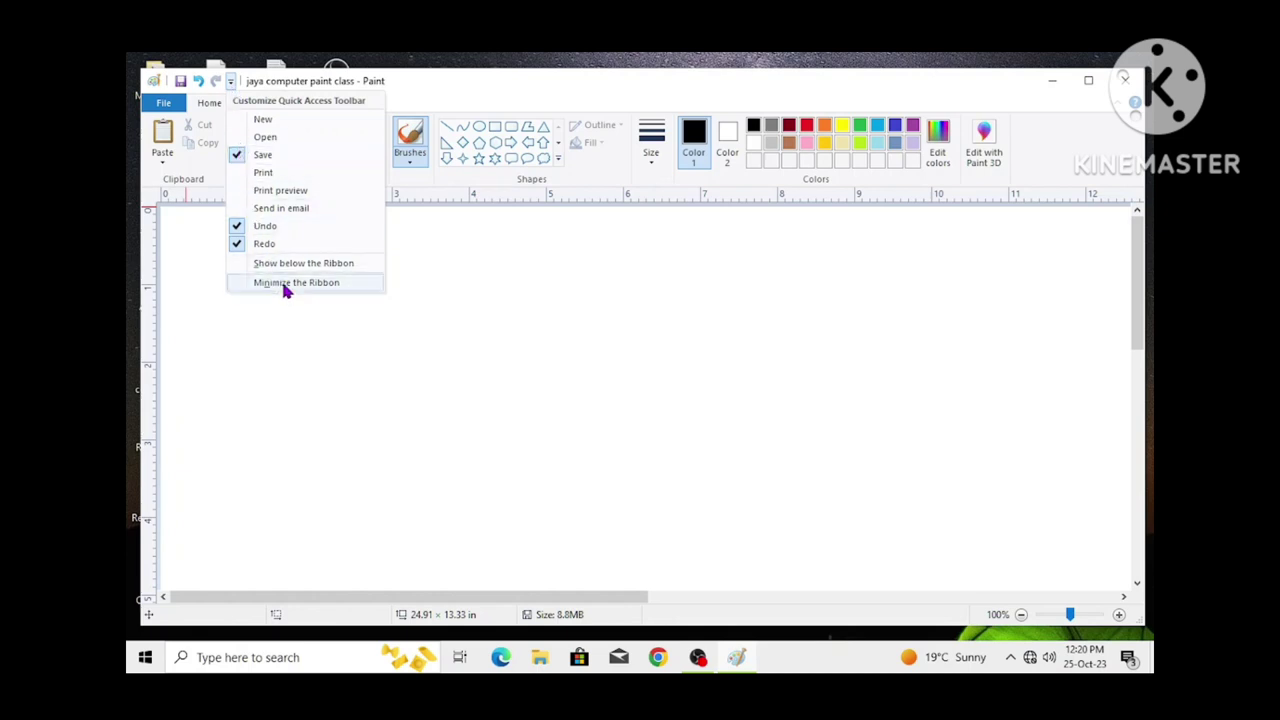
click(297, 343)
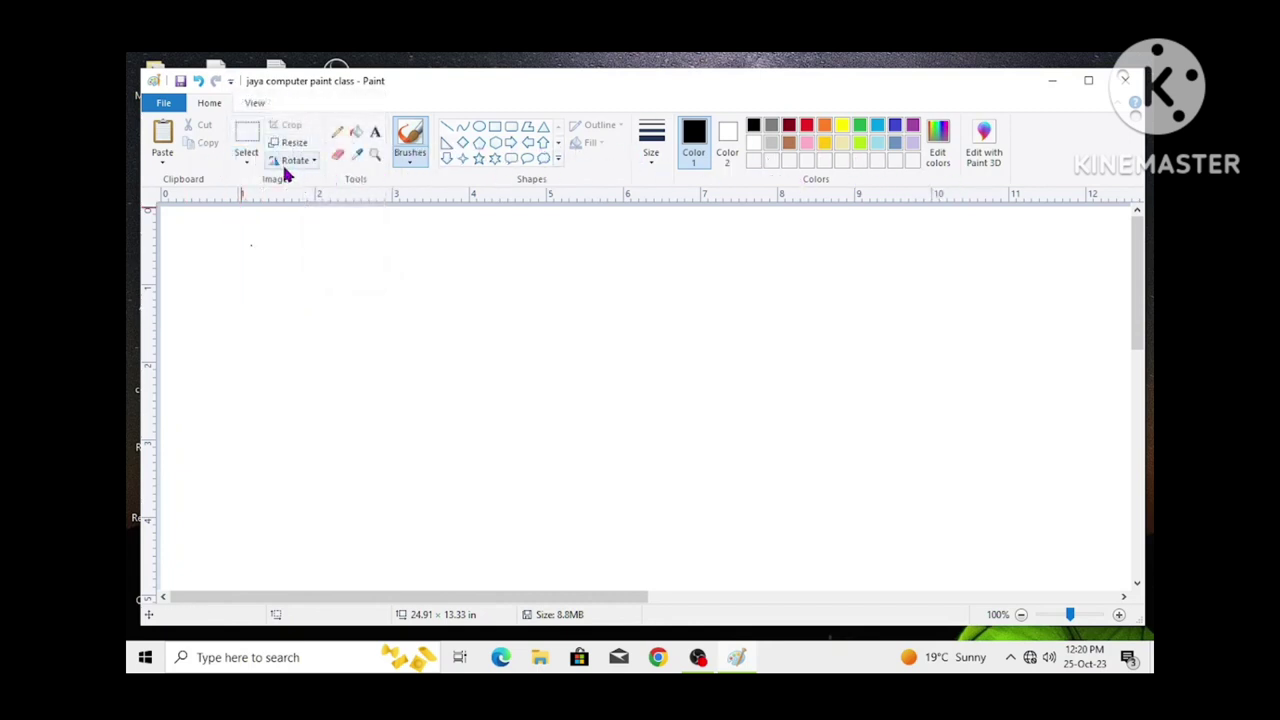
click(231, 82)
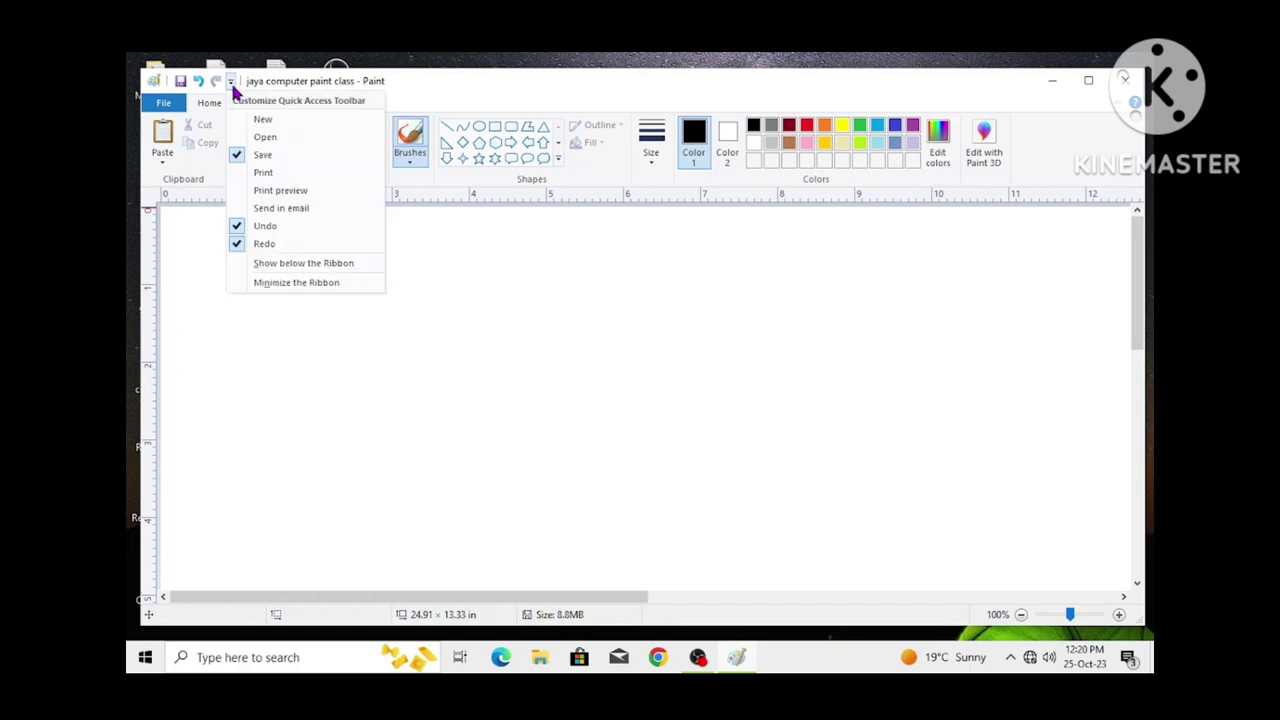
click(265, 283)
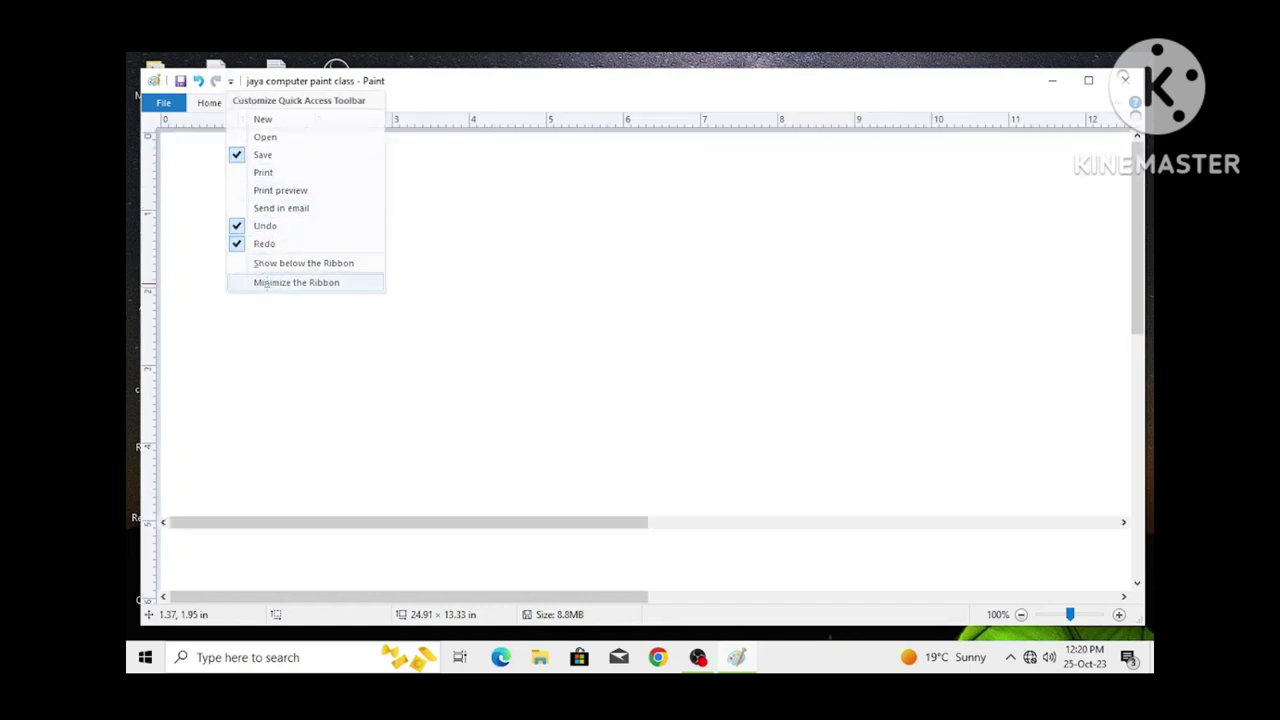
click(230, 81)
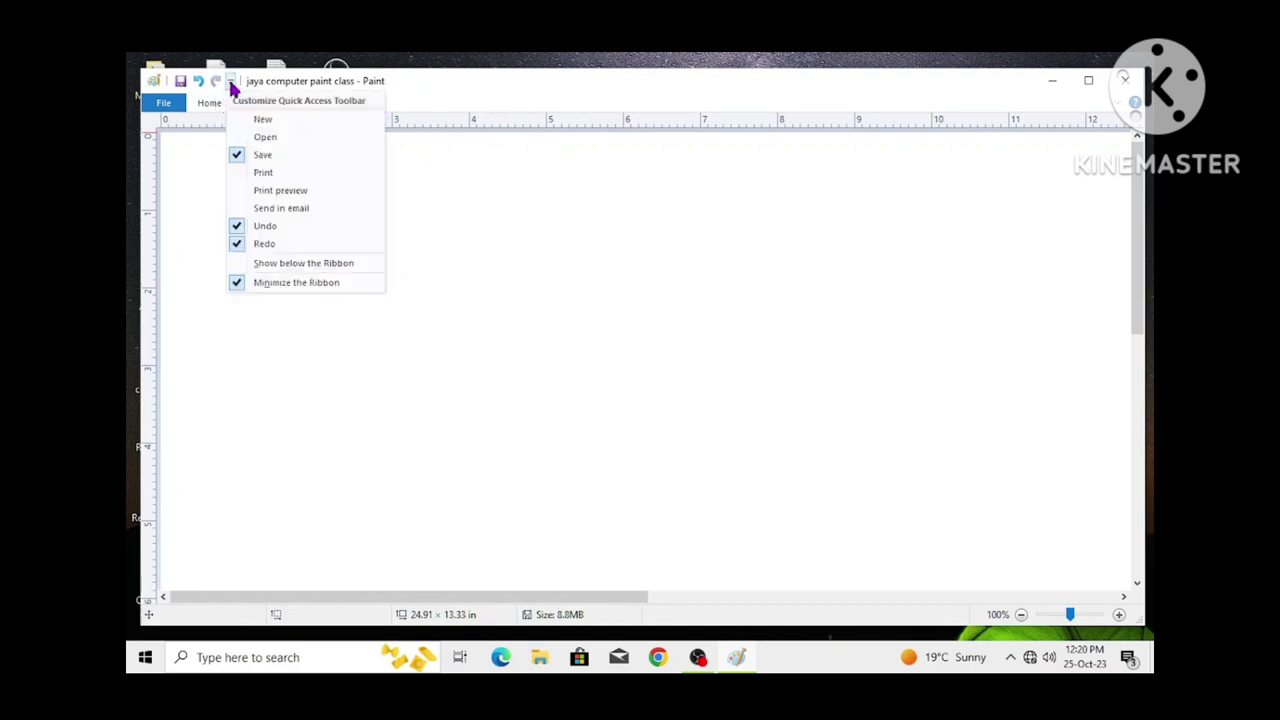
click(241, 282)
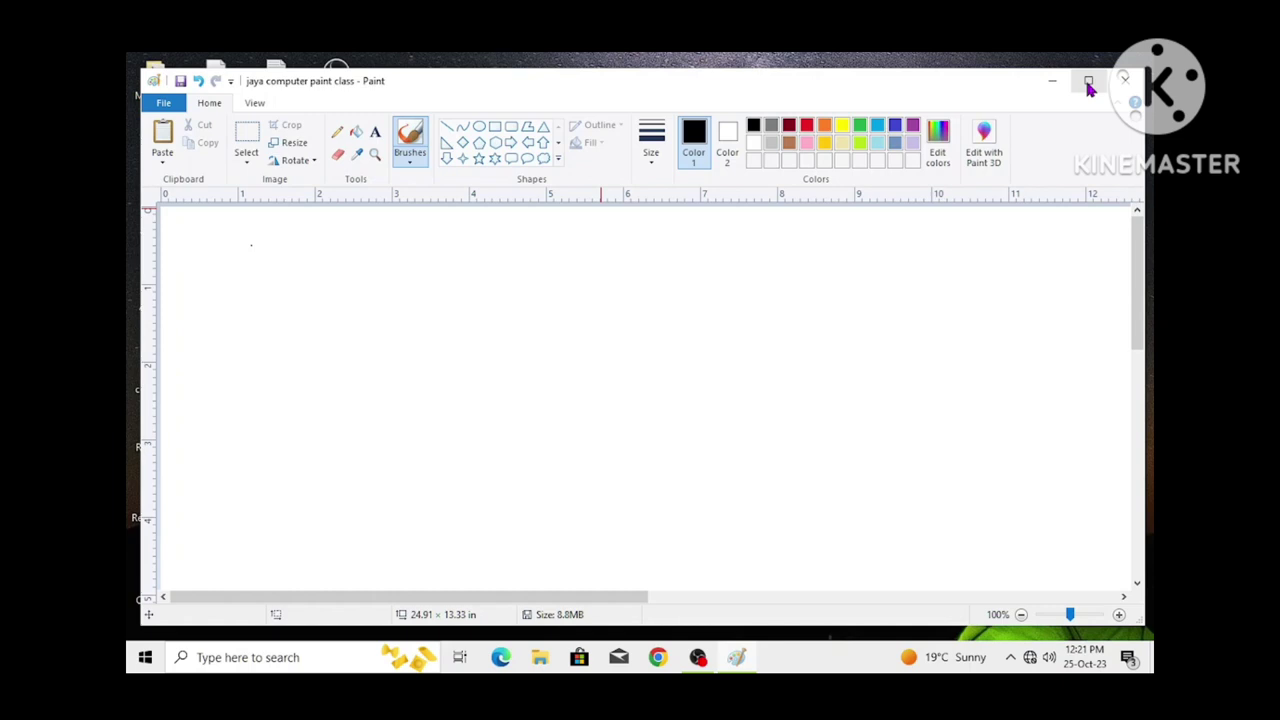
Maximize the Paint window to fill the screen, and restore it to its smaller size.
click(1088, 82)
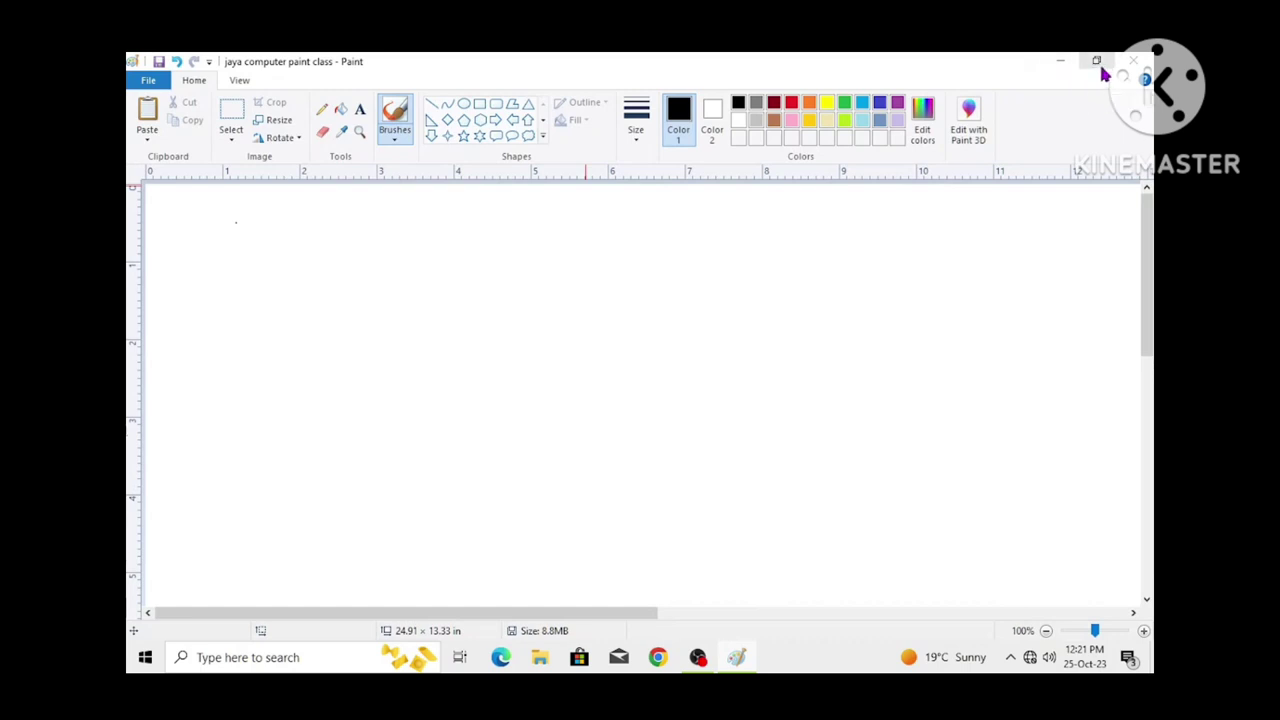
click(1098, 60)
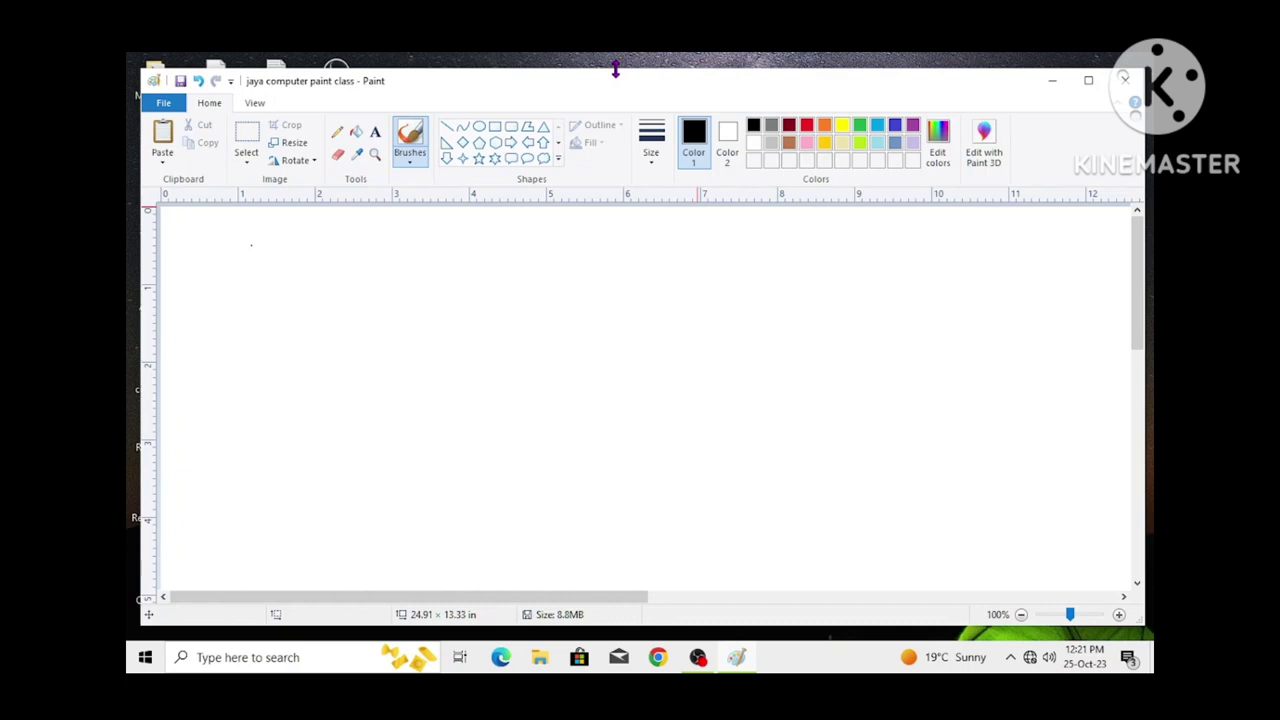
Shrink the Paint window from its upper and left edges, widen it slightly to the right, enlarge it again and minimize it to the taskbar.
mouse_move(615, 69)
mouse_down()
mouse_move(624, 267)
mouse_move(600, 186)
mouse_move(605, 124)
mouse_up()
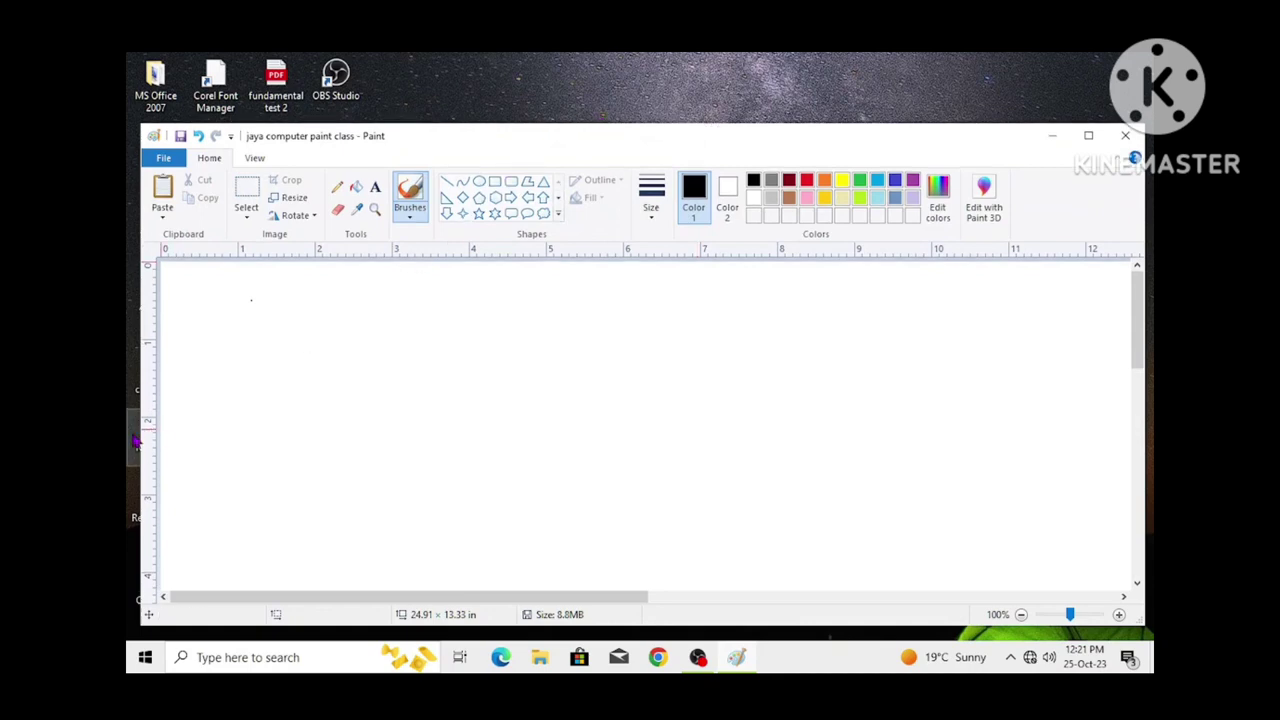
drag(143, 428, 367, 400)
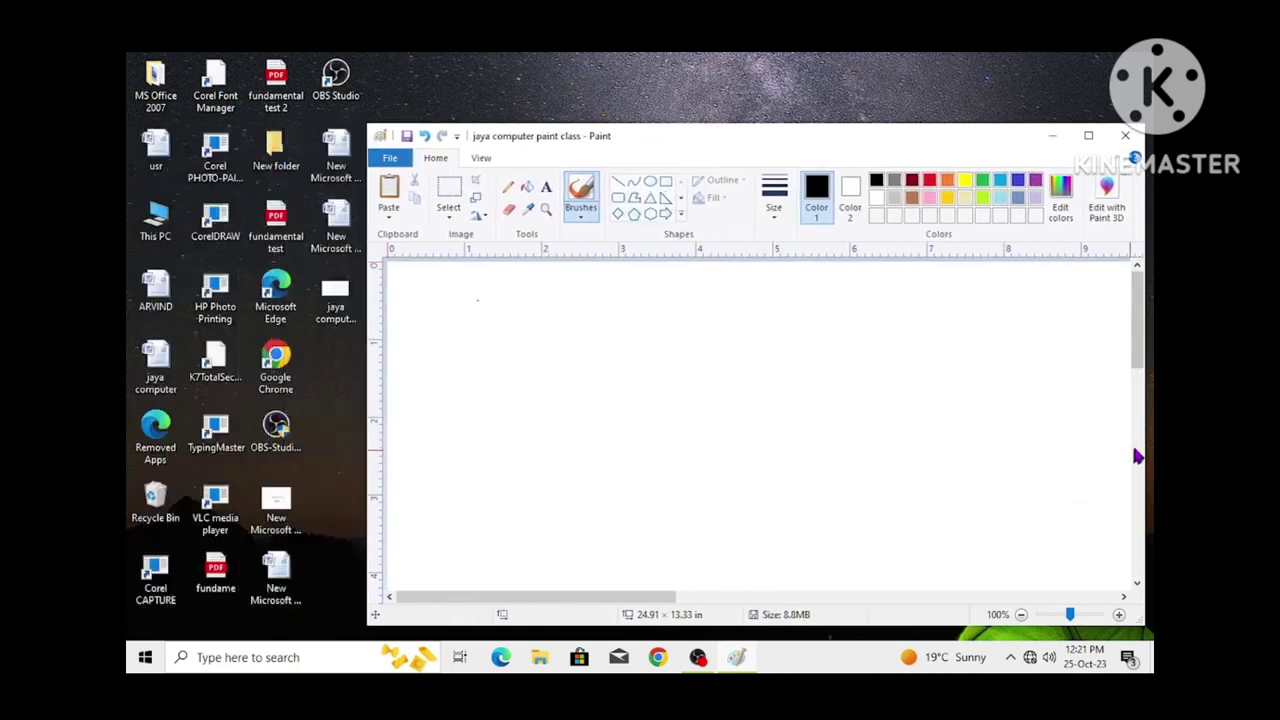
mouse_move(1143, 441)
mouse_down()
mouse_move(931, 417)
mouse_move(1086, 391)
mouse_move(1150, 408)
mouse_up()
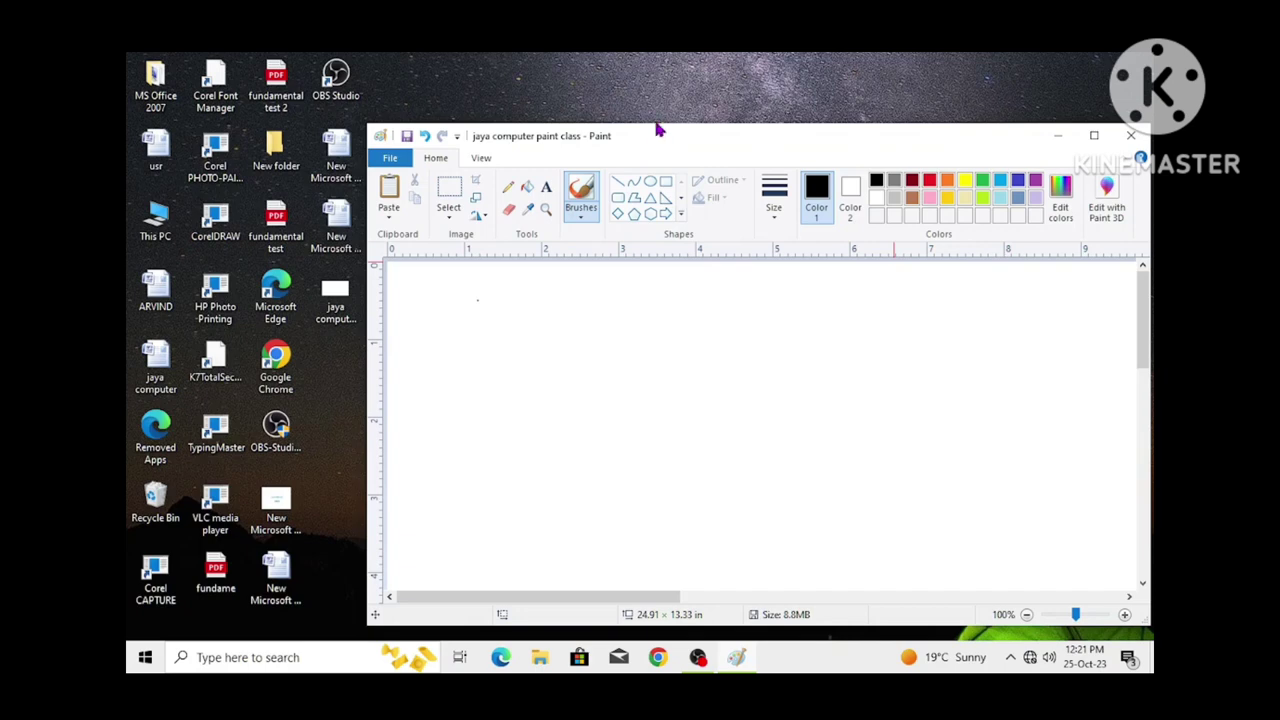
drag(661, 130, 660, 76)
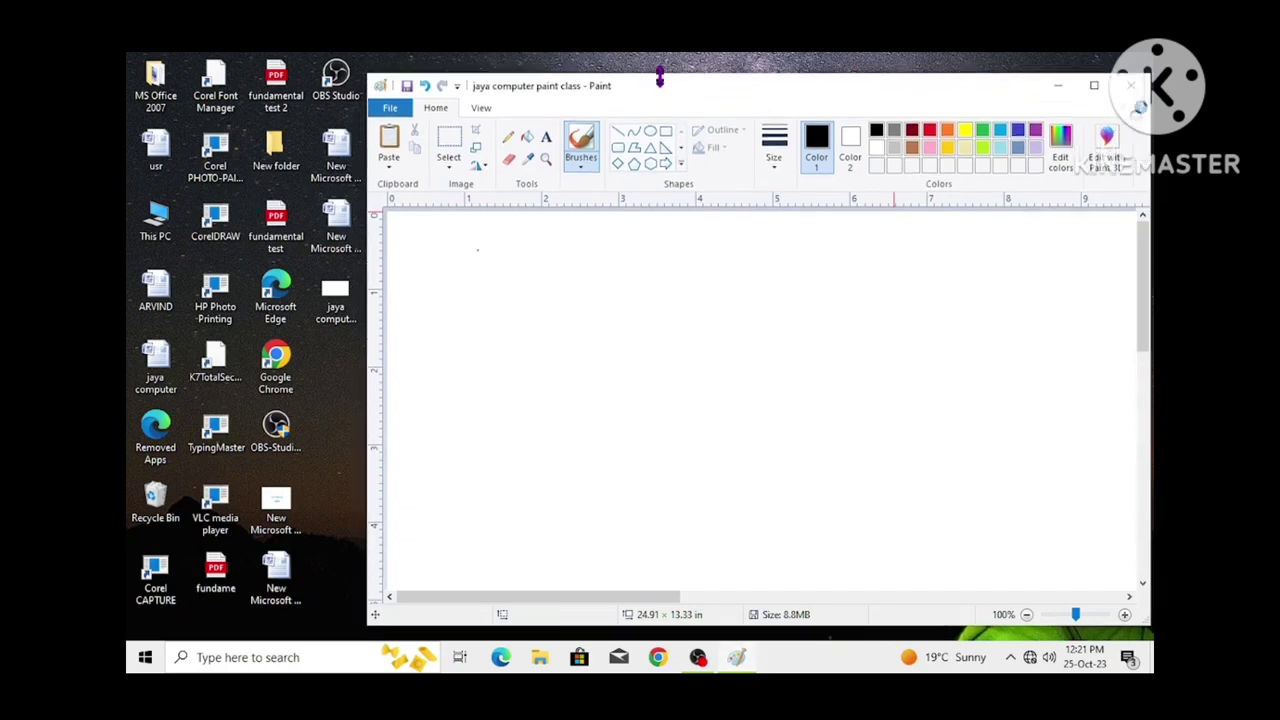
drag(362, 395, 131, 398)
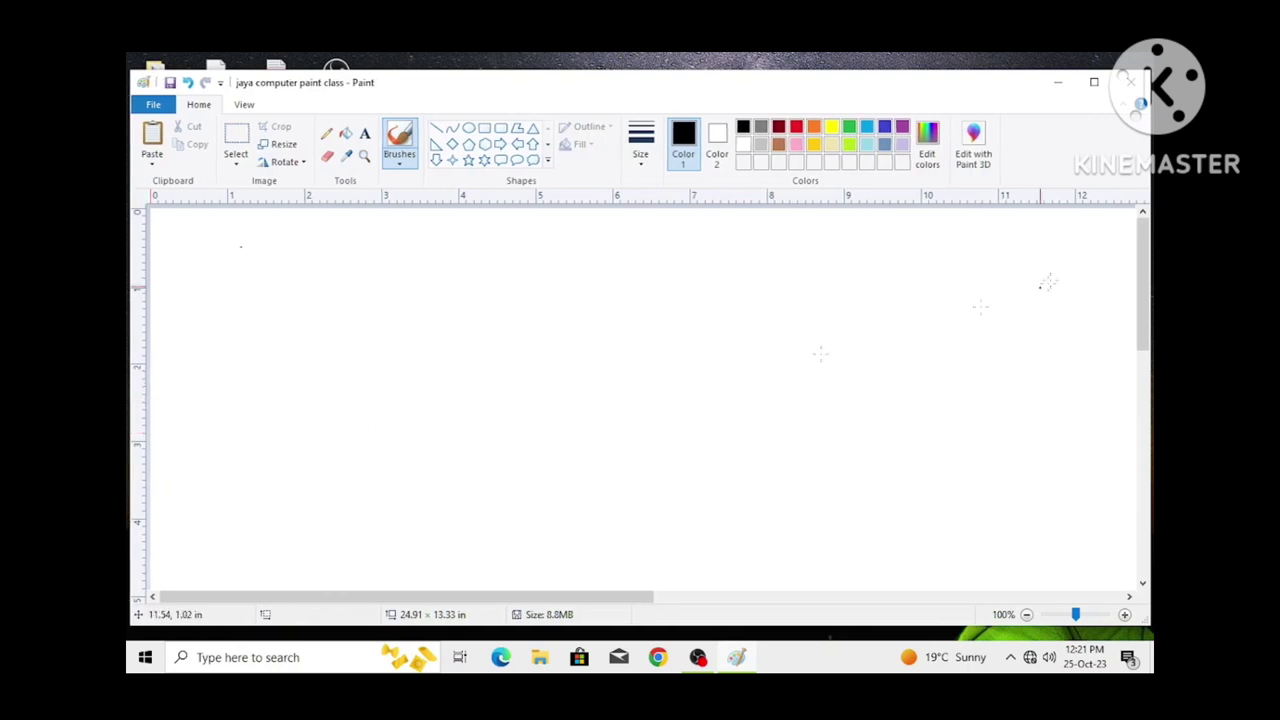
click(1060, 86)
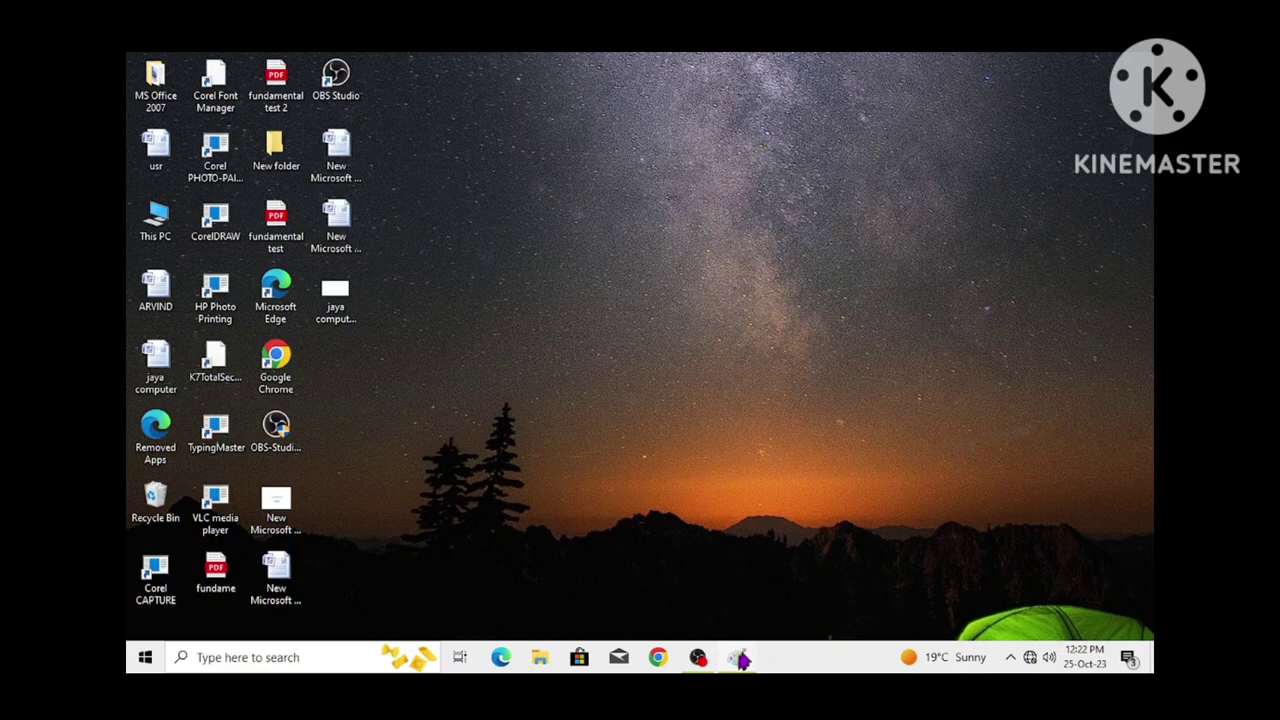
Restore the minimized Paint window and look over its View commands before returning to the Home commands.
mouse_move(737, 660)
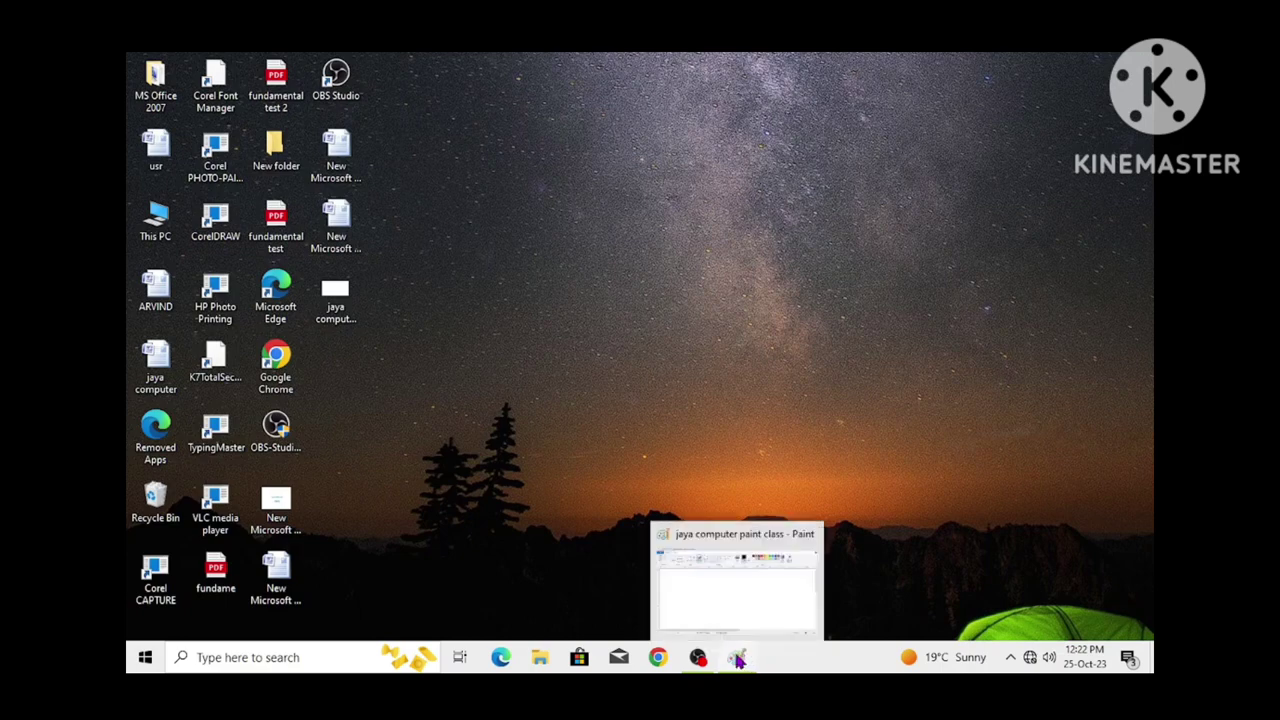
click(737, 660)
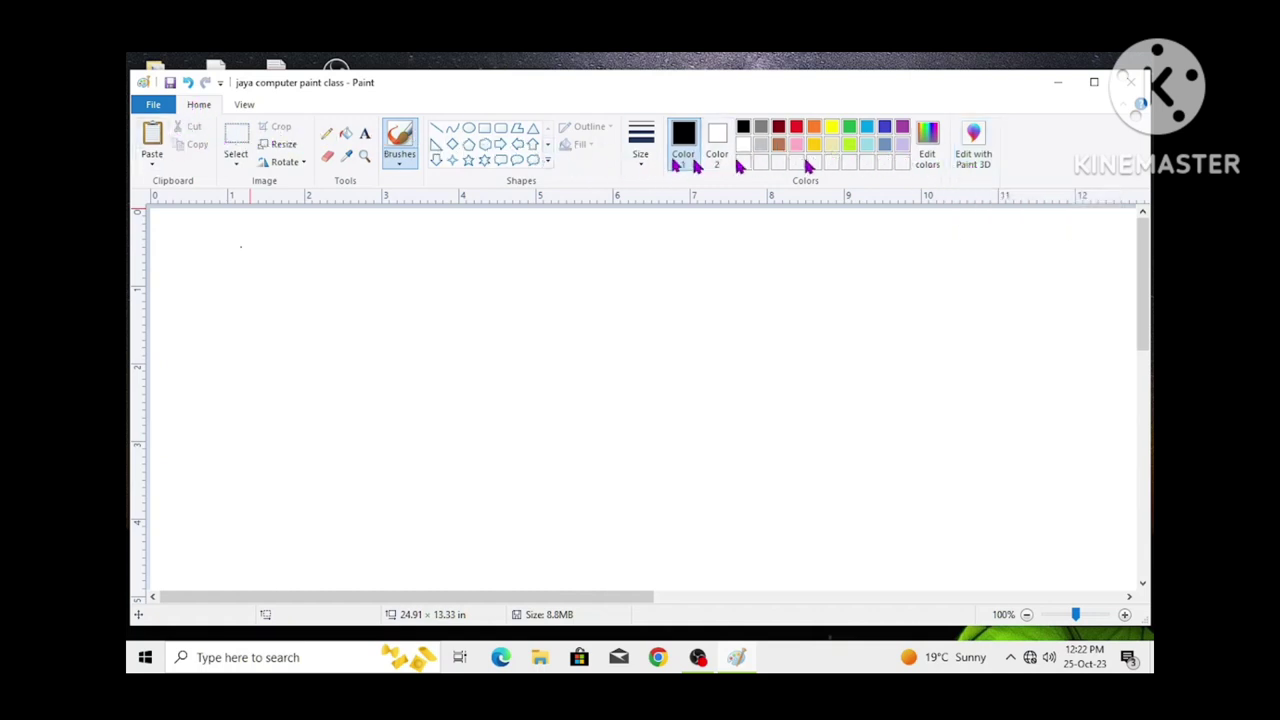
click(244, 105)
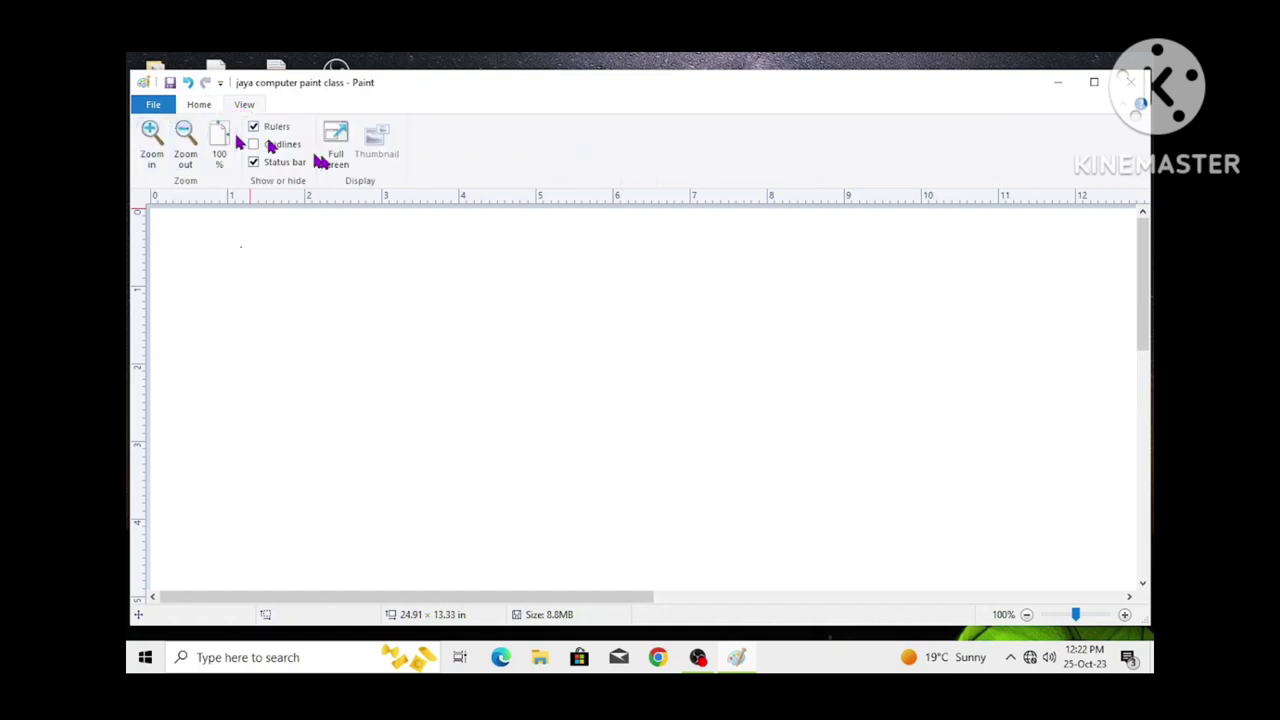
click(199, 105)
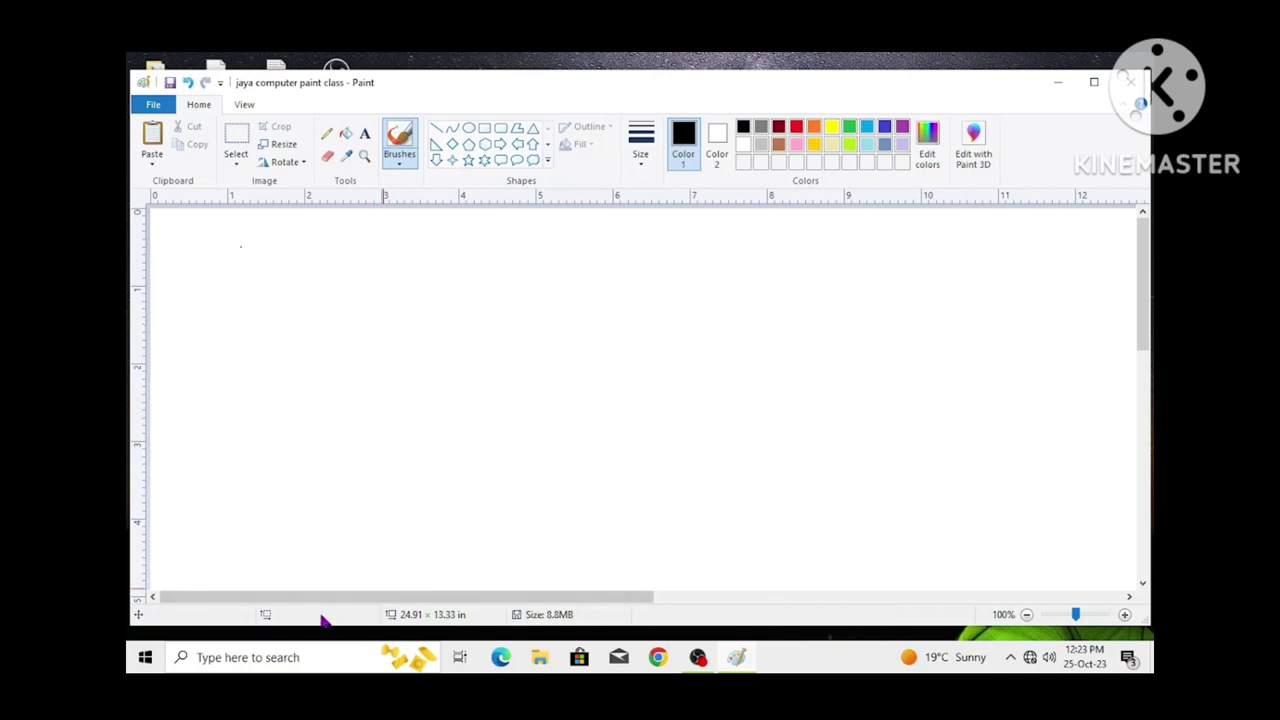
Draw a black-outlined pentagon about 3.5 × 3.8 in near the canvas's upper-left area.
click(468, 145)
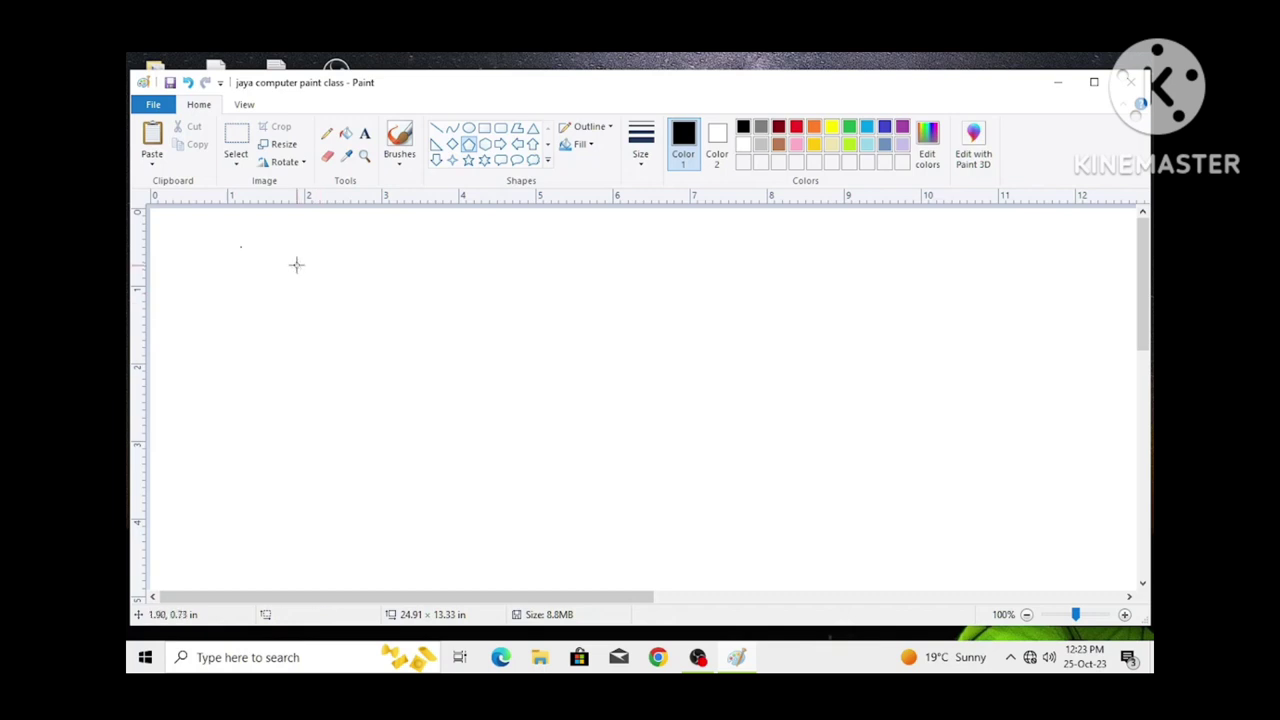
drag(295, 264, 565, 560)
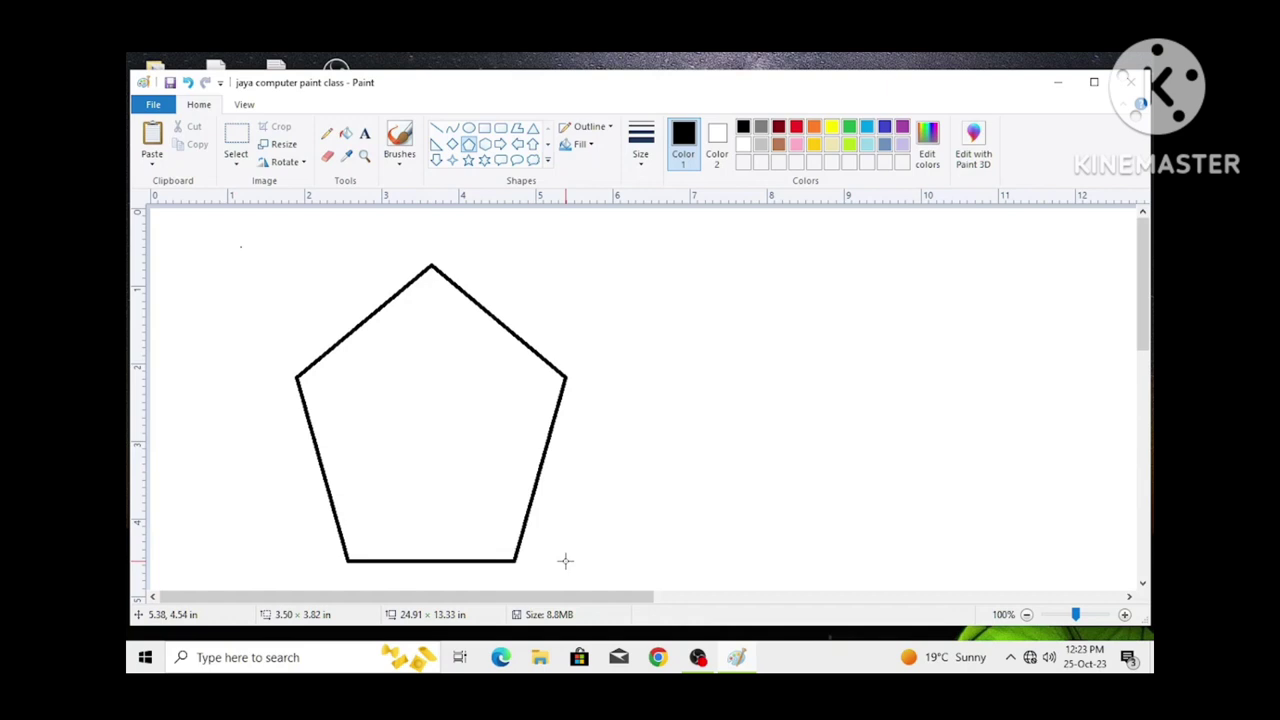
mouse_move(565, 560)
mouse_down()
mouse_move(540, 543)
mouse_move(506, 429)
mouse_move(530, 520)
mouse_move(524, 502)
mouse_move(567, 557)
mouse_up()
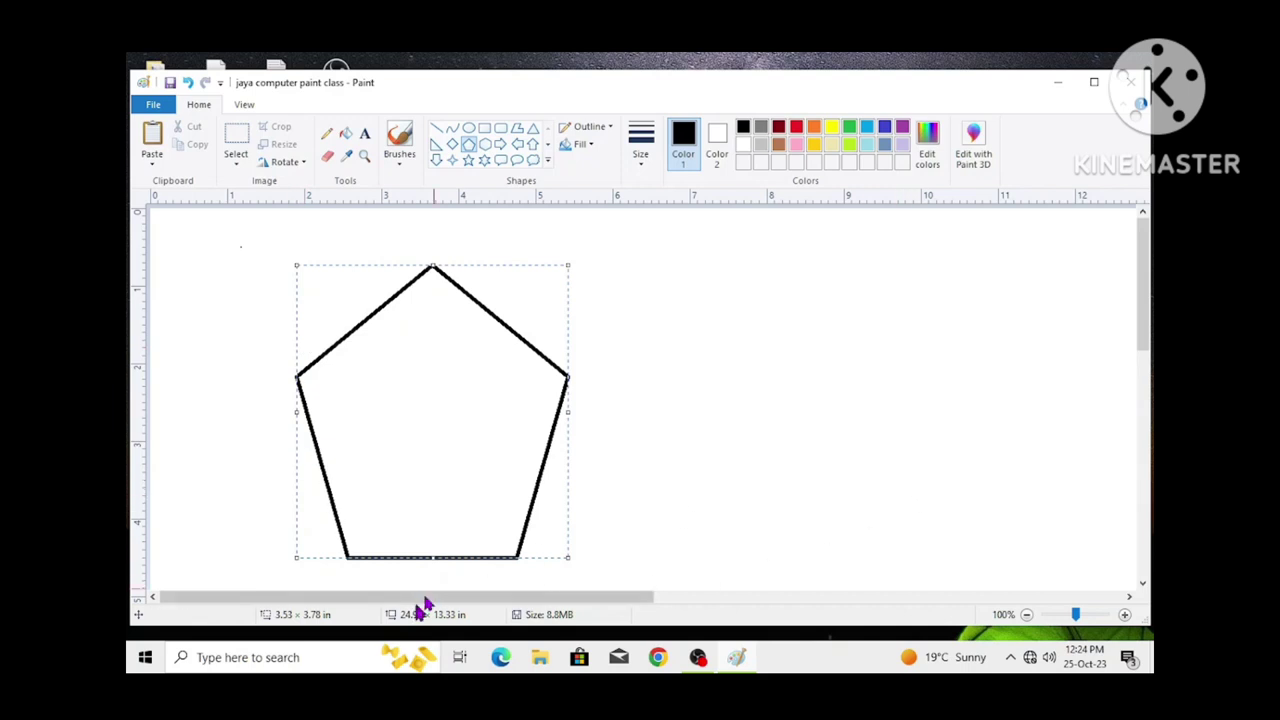
Examine the canvas beyond the pentagon by scrolling to its lower and right edges and back to the start.
drag(260, 598, 190, 597)
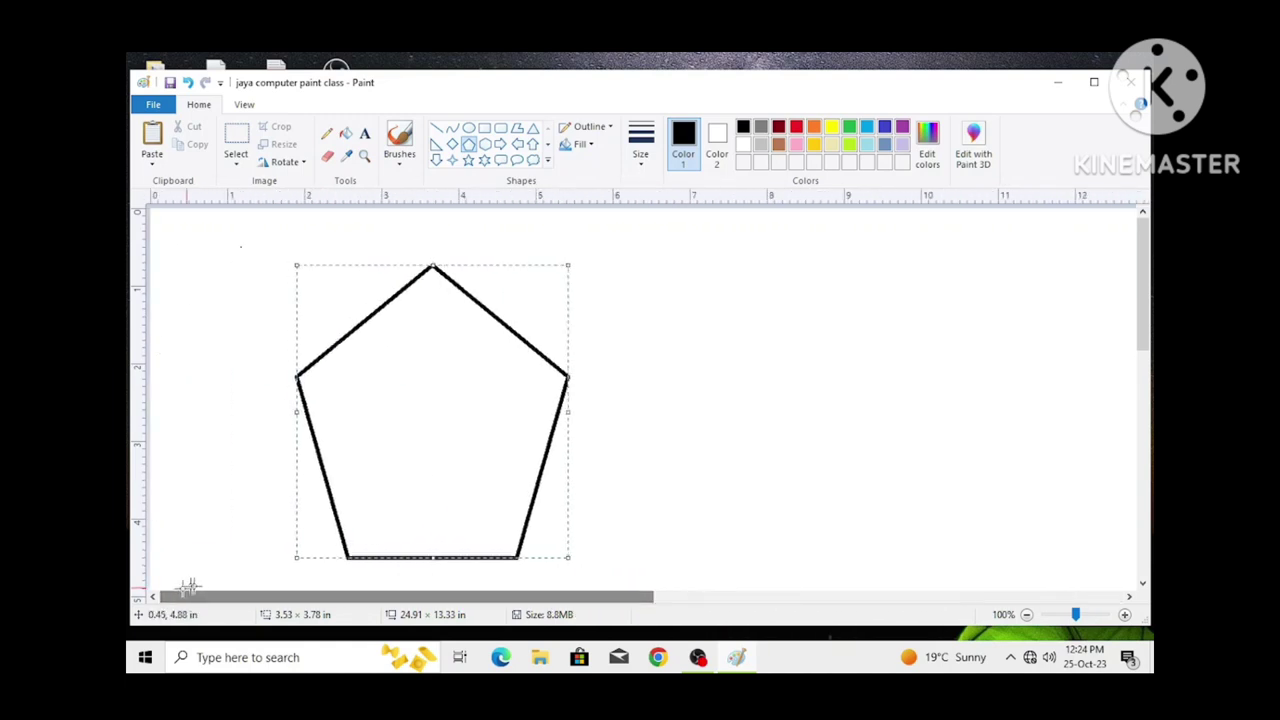
drag(606, 597, 500, 603)
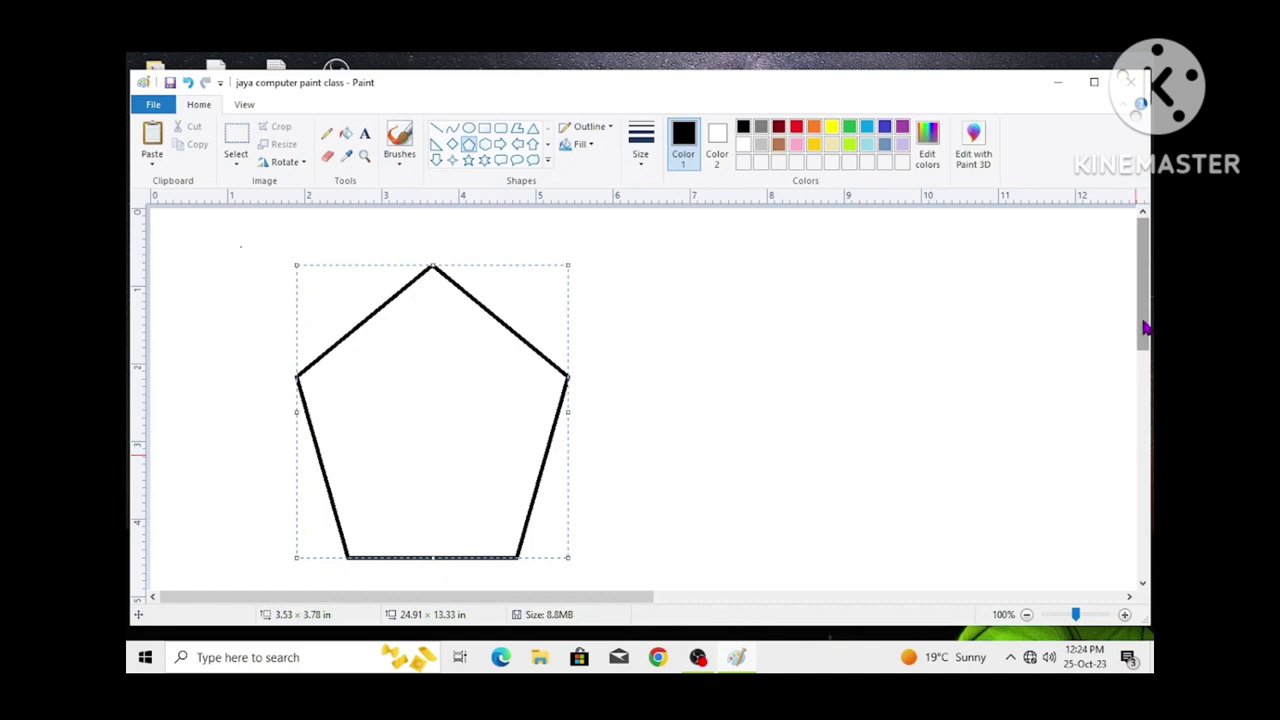
drag(1146, 327, 1120, 531)
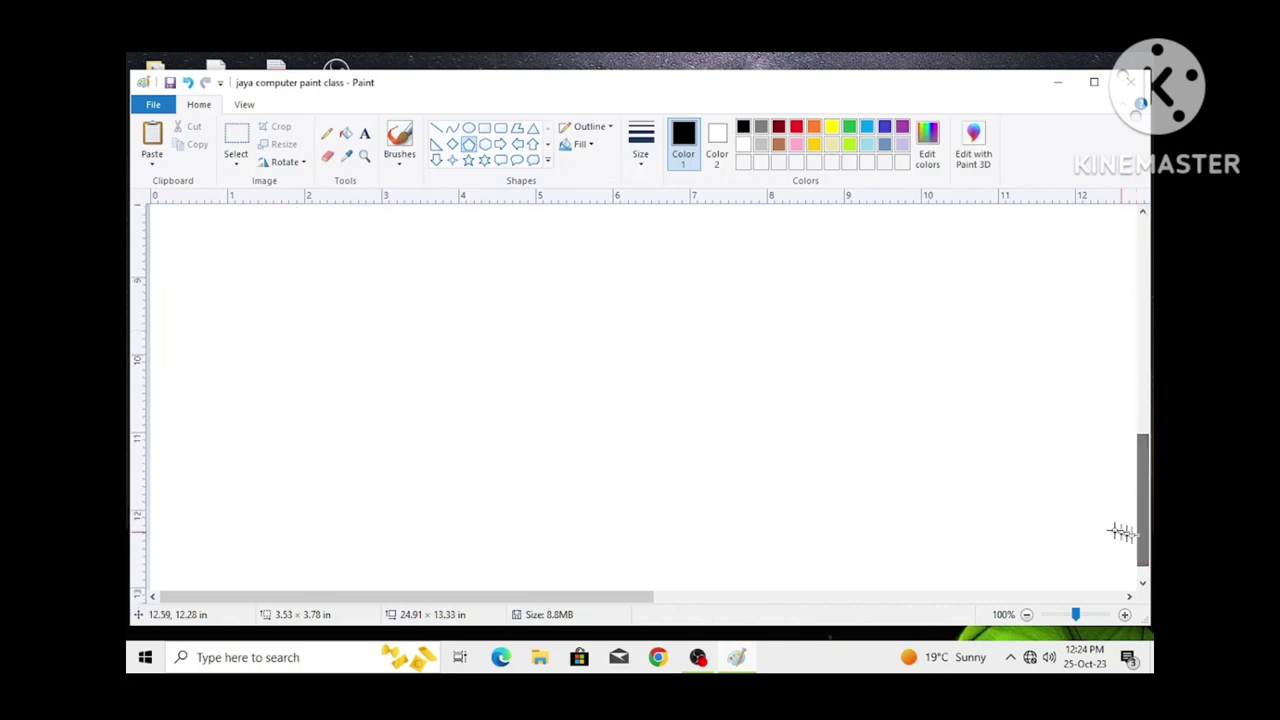
scroll(1062, 513, up, 5)
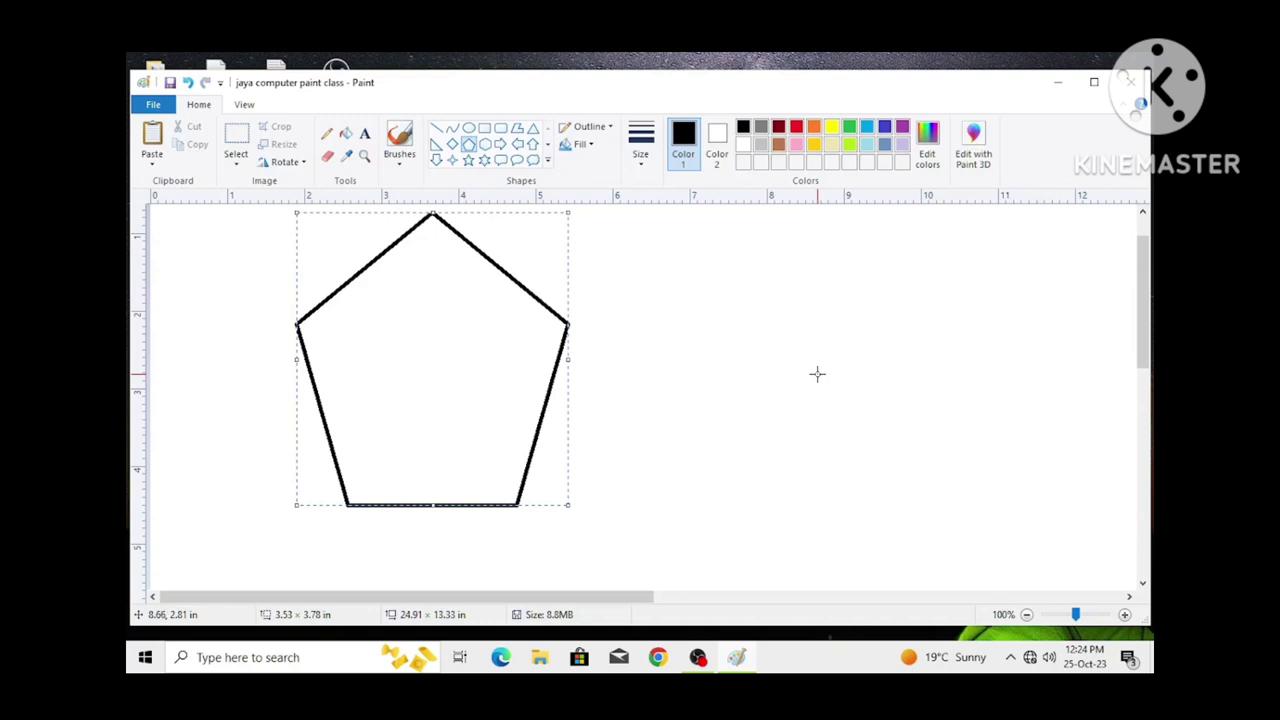
scroll(817, 374, up, 1)
scroll(817, 374, down, 5)
scroll(817, 374, up, 5)
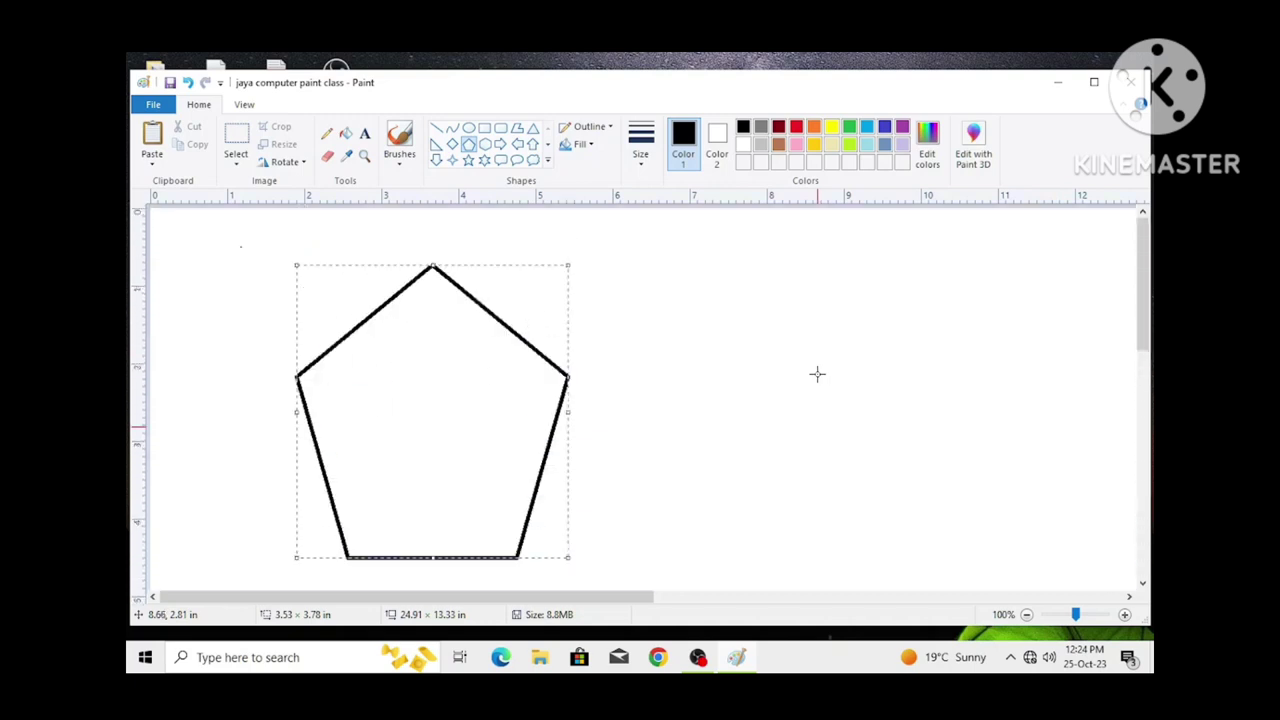
scroll(817, 374, down, 5)
scroll(815, 380, up, 5)
scroll(815, 380, down, 5)
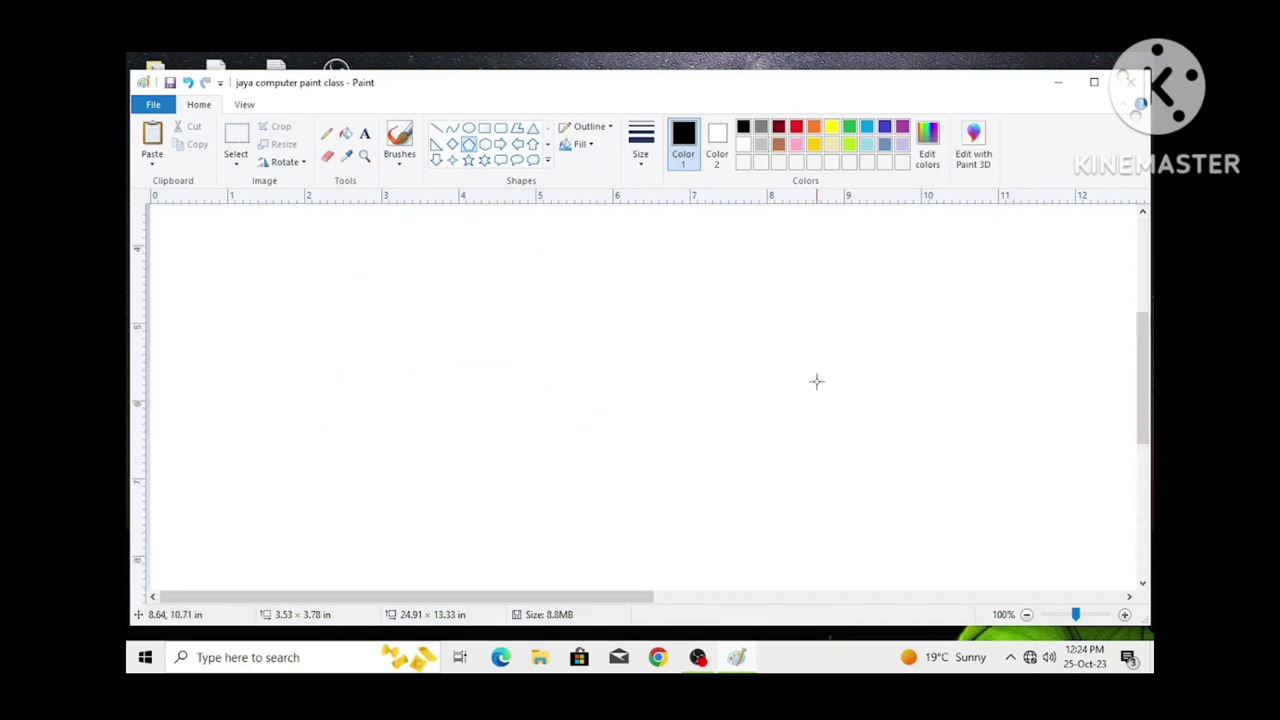
scroll(815, 380, up, 5)
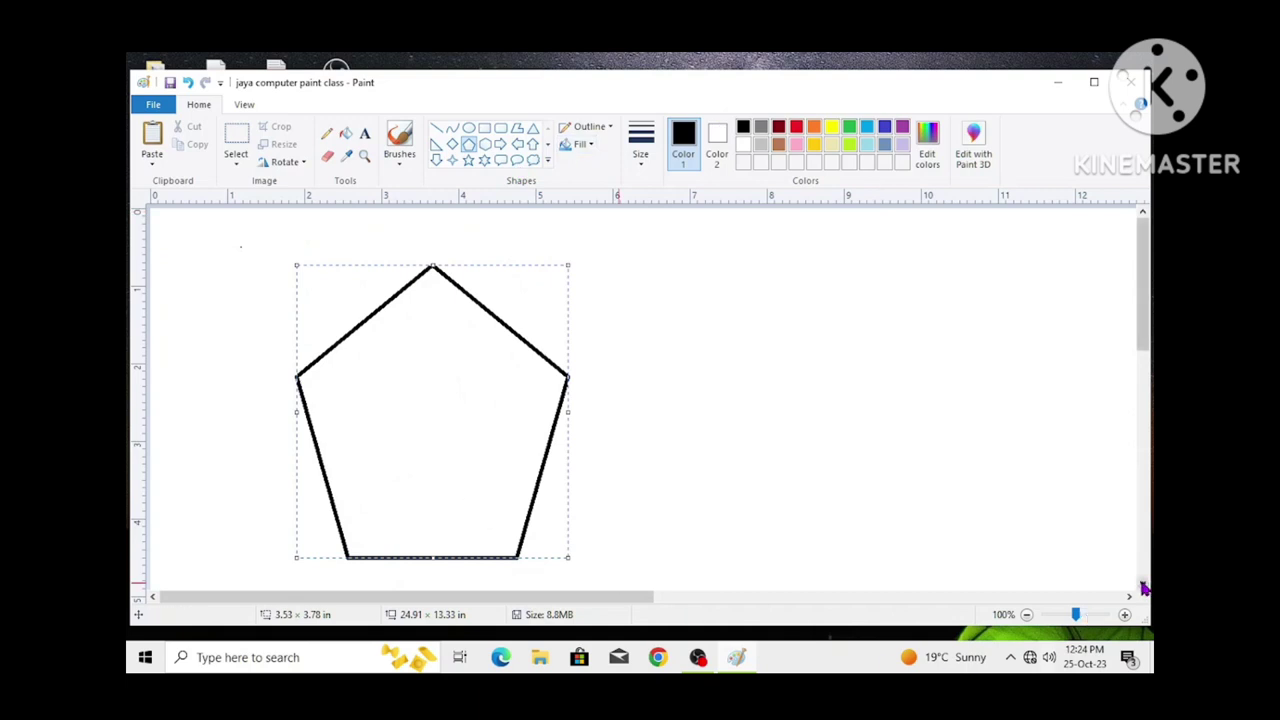
scroll(1144, 590, down, 10)
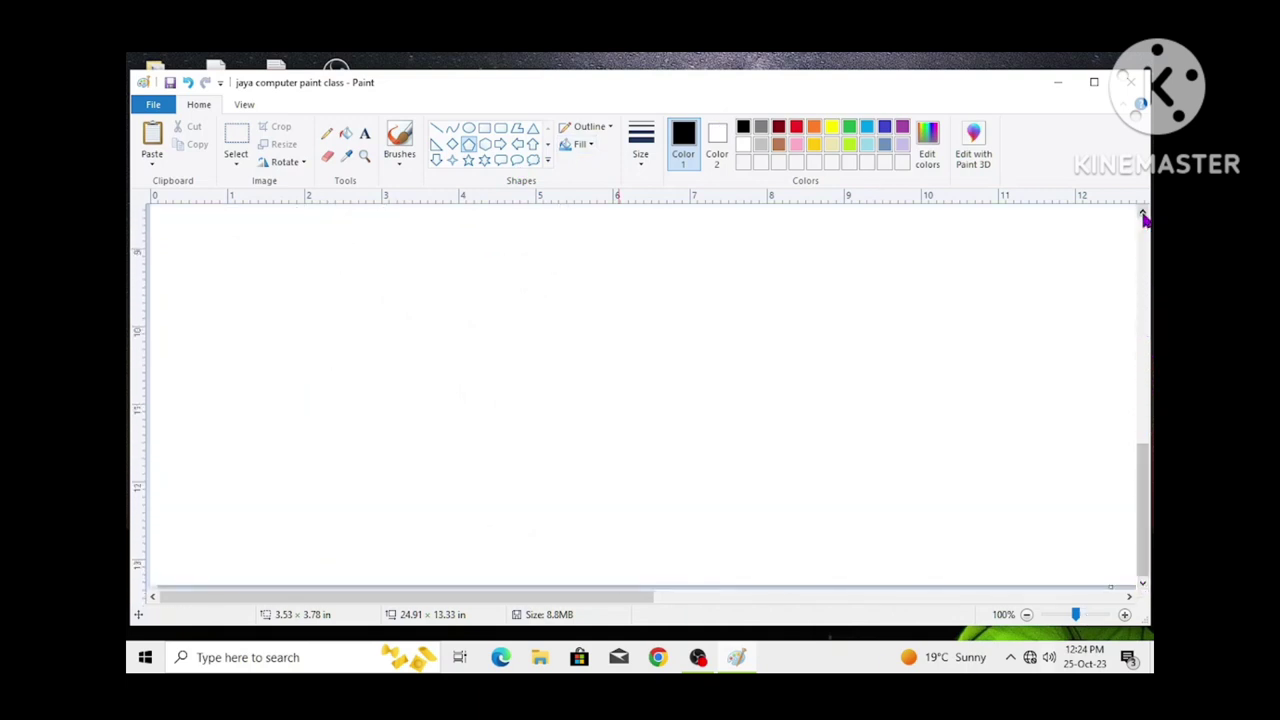
scroll(1145, 220, up, 3)
scroll(1145, 220, up, 5)
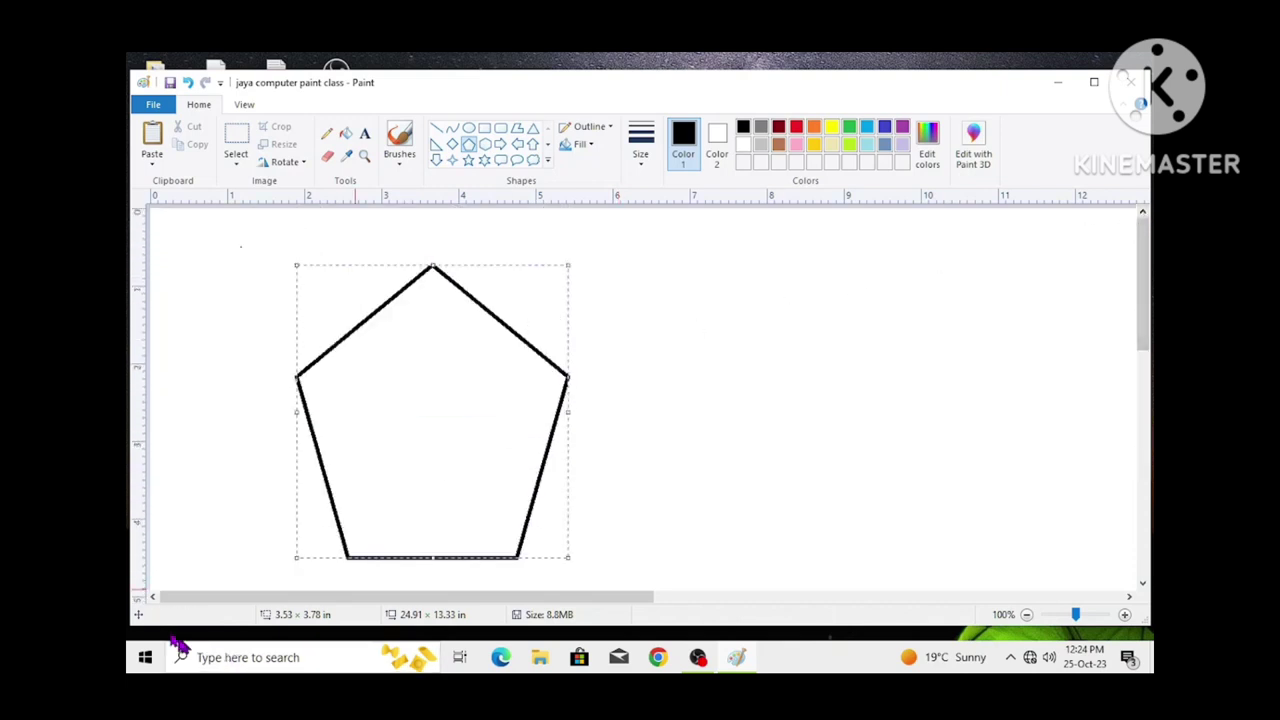
click(1129, 597)
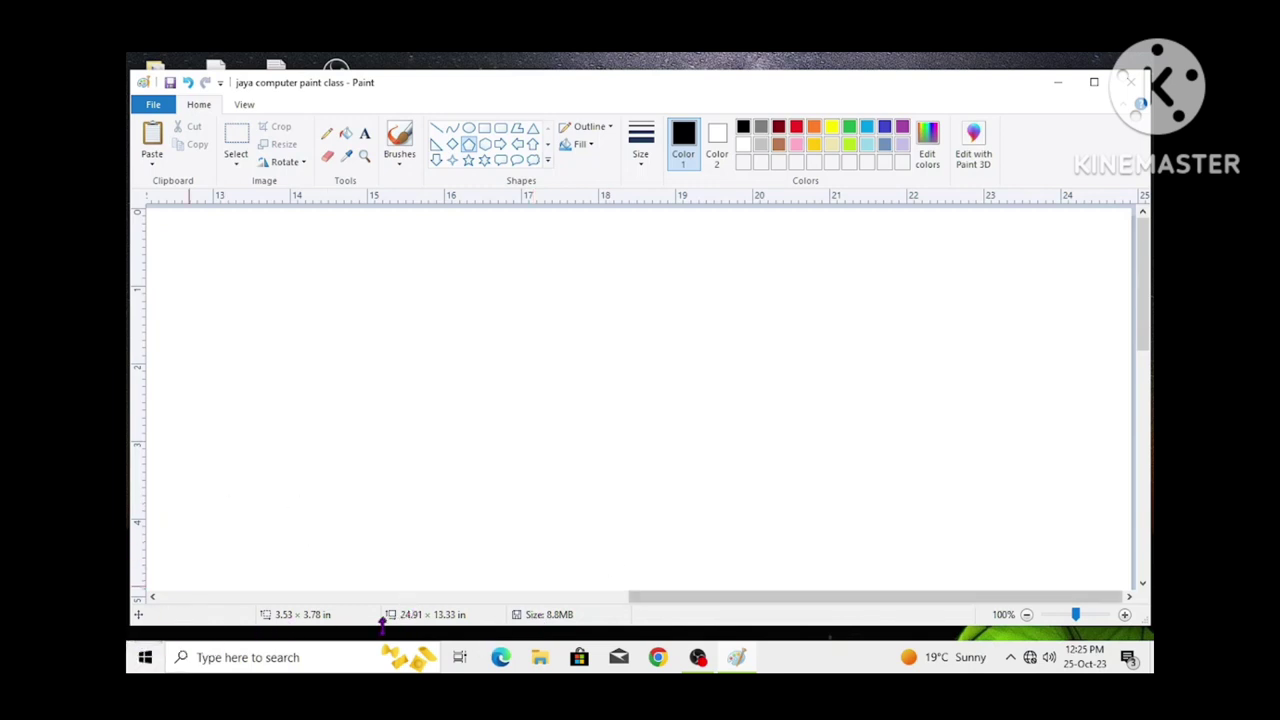
click(505, 597)
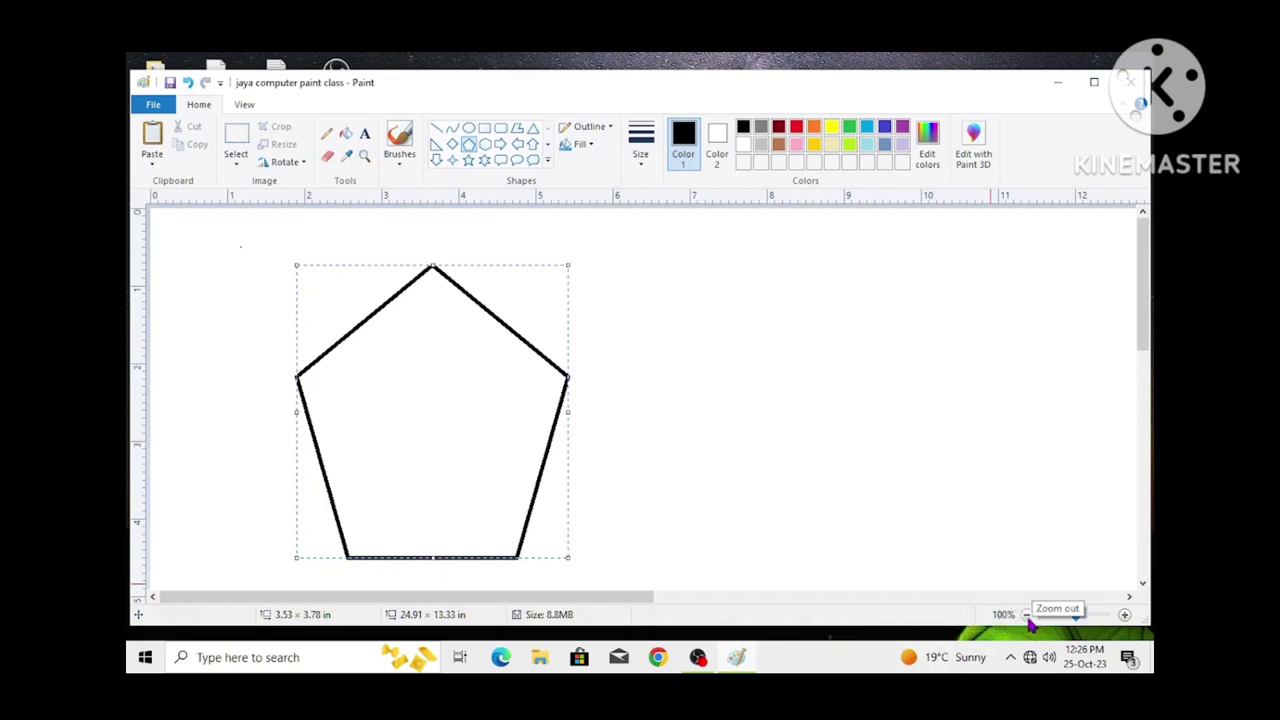
Magnify the picture stepwise from 100% to 800%.
click(1125, 617)
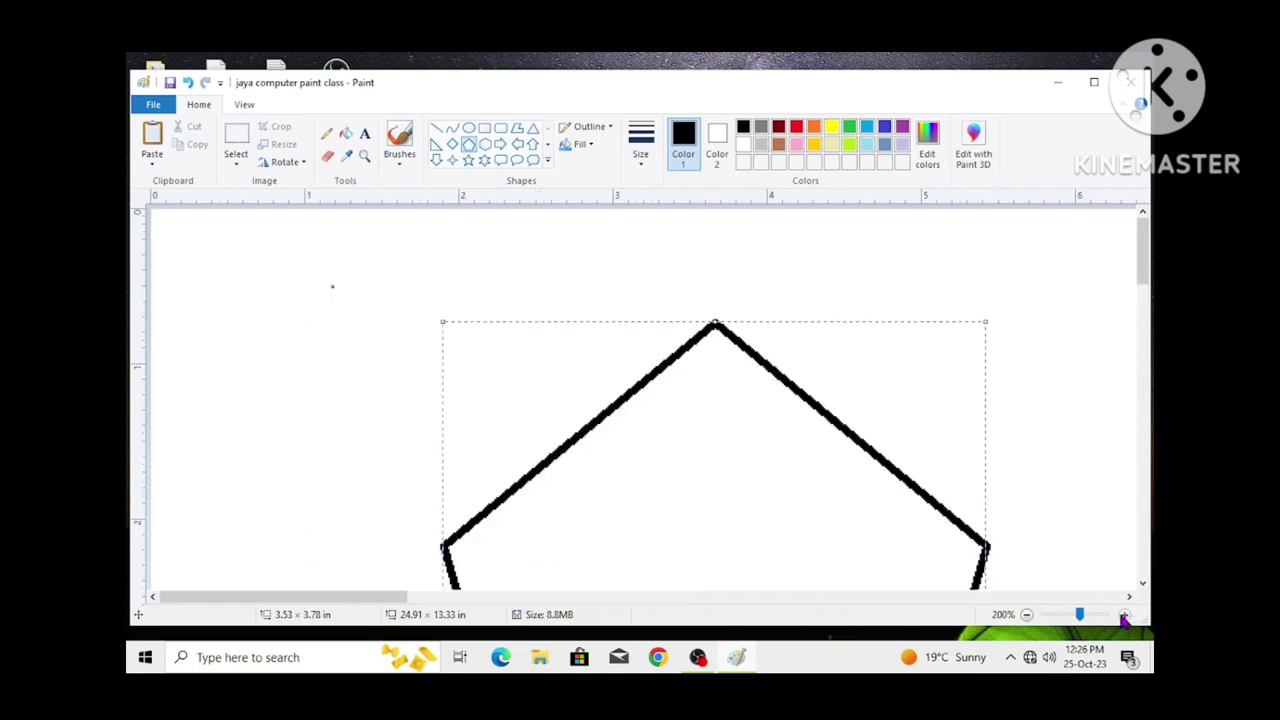
click(1125, 617)
click(1124, 617)
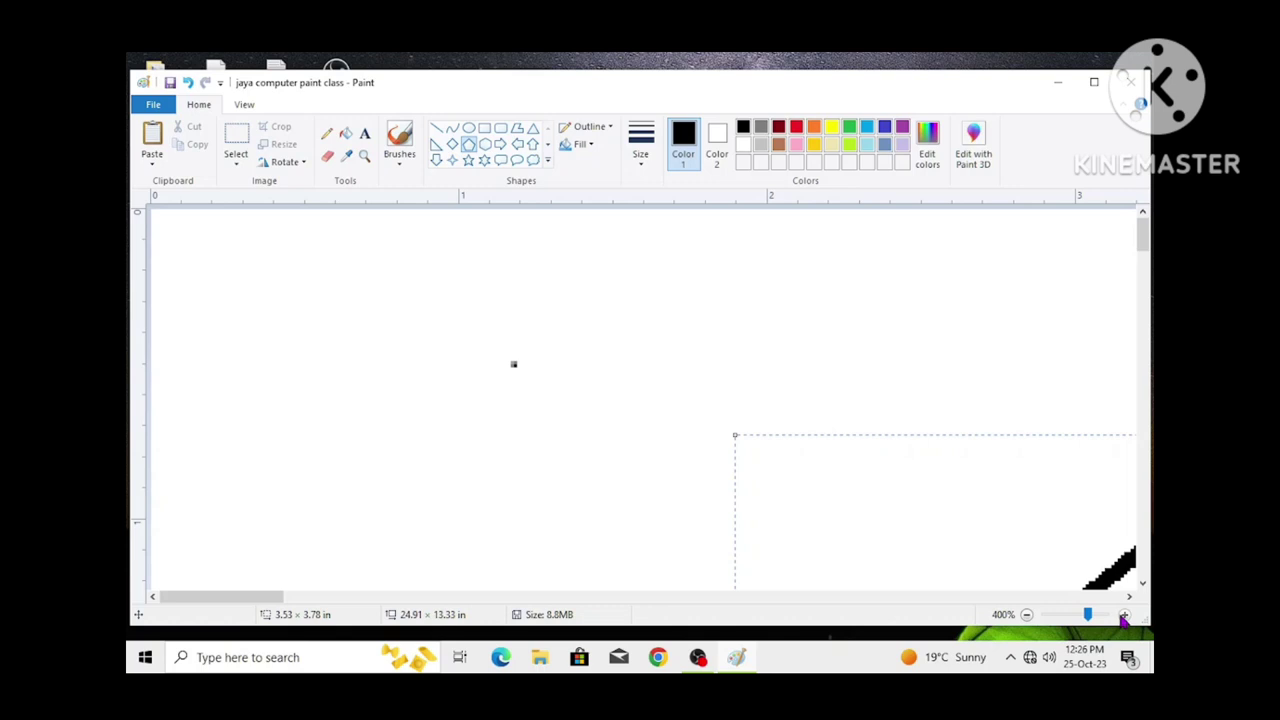
click(1124, 617)
click(1124, 617)
click(1124, 617)
click(1124, 617)
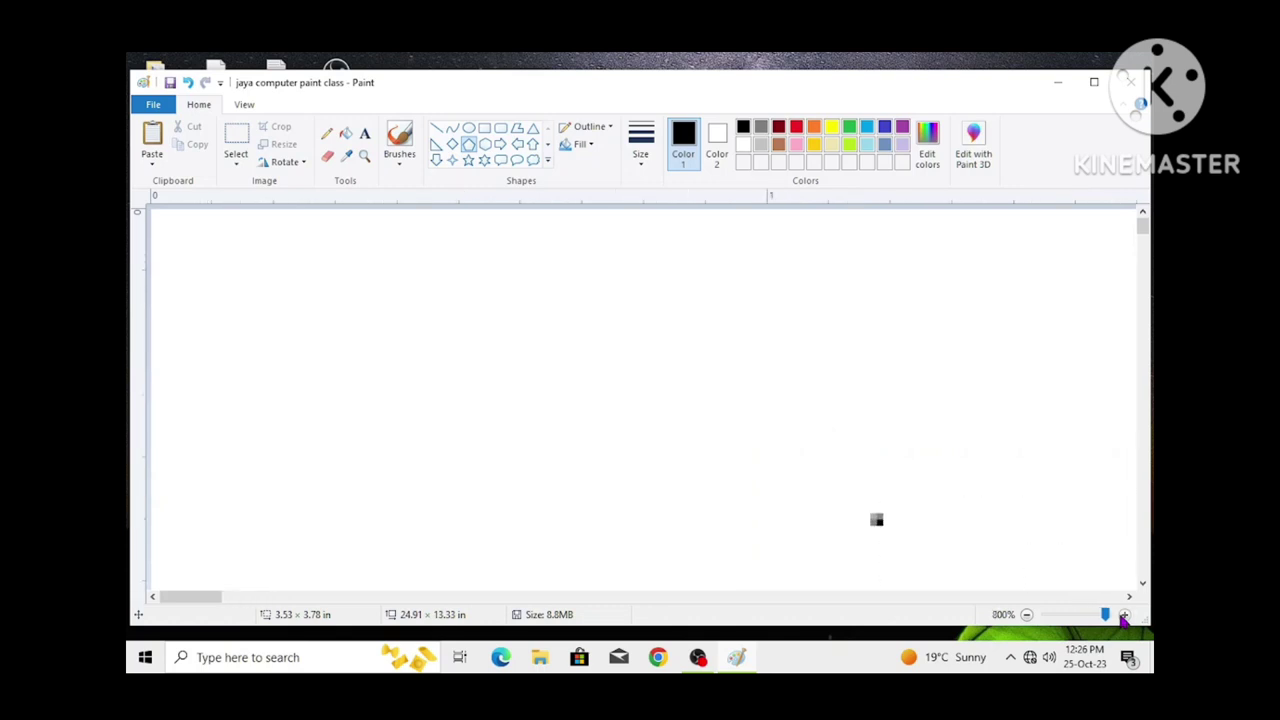
Zoom out to 12.5% to view the whole canvas, and return the zoom to 100%.
click(1027, 615)
click(1027, 615)
click(1027, 615)
click(1027, 615)
click(1027, 615)
click(1027, 615)
click(1027, 615)
click(1027, 615)
click(1027, 615)
click(1027, 615)
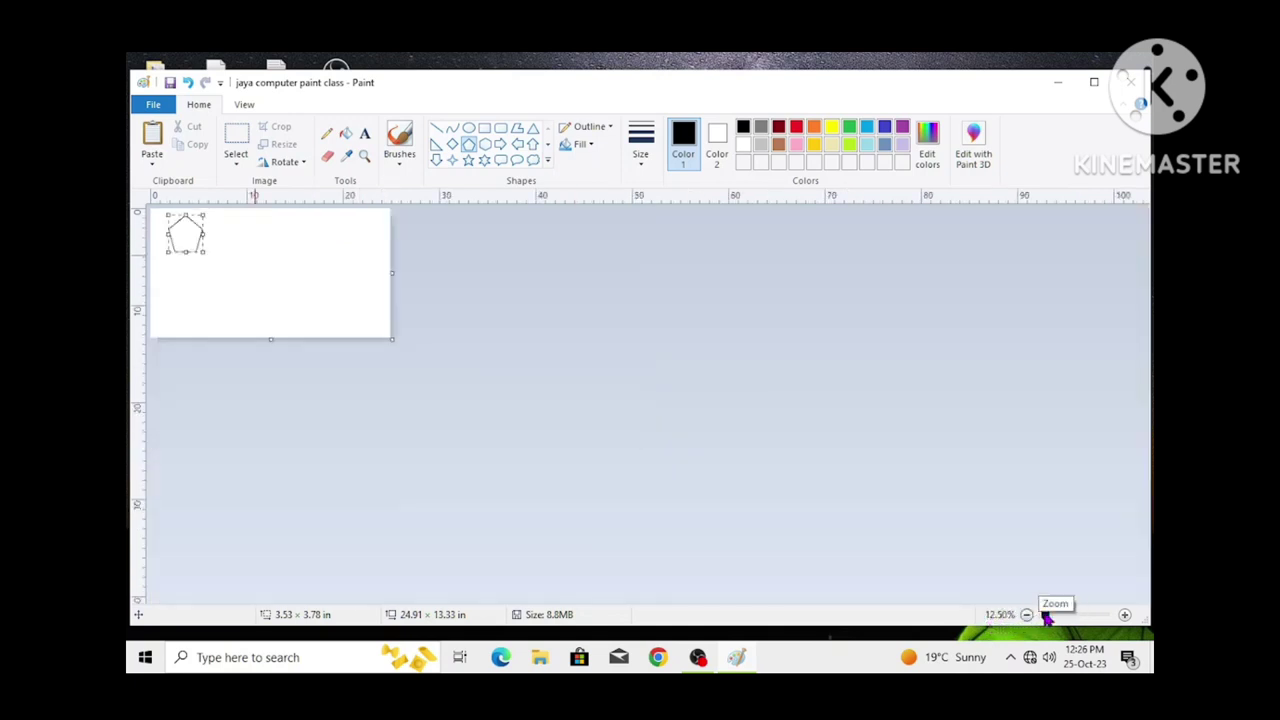
drag(1046, 618, 1074, 612)
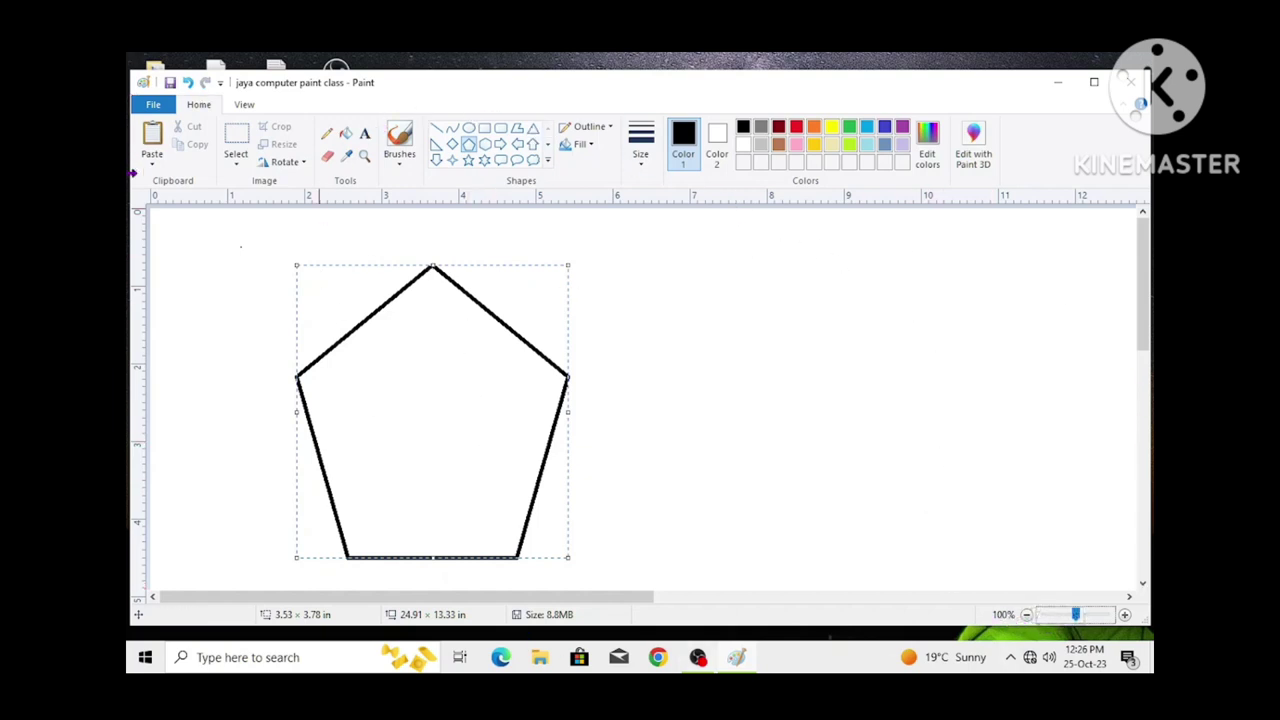
Draw nine hexagons of various sizes around and over the pentagon, the first about 2.7 × 2.4 in.
click(154, 106)
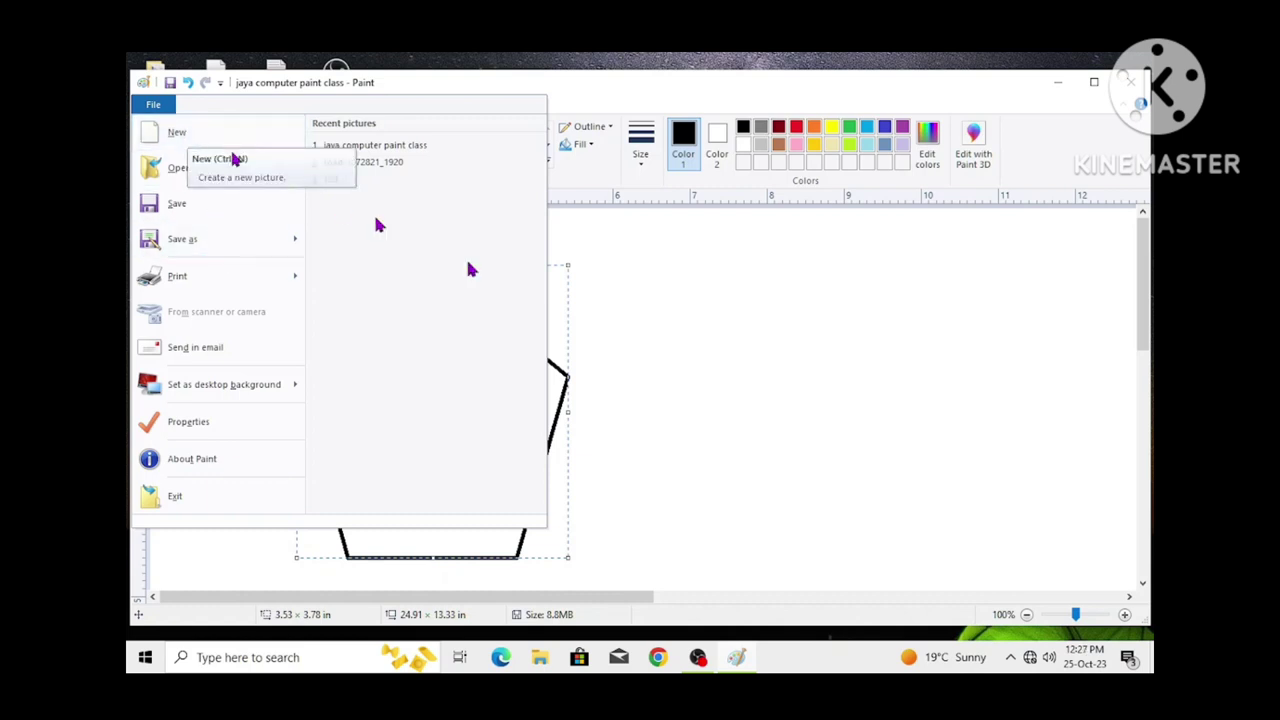
click(669, 314)
drag(605, 243, 816, 436)
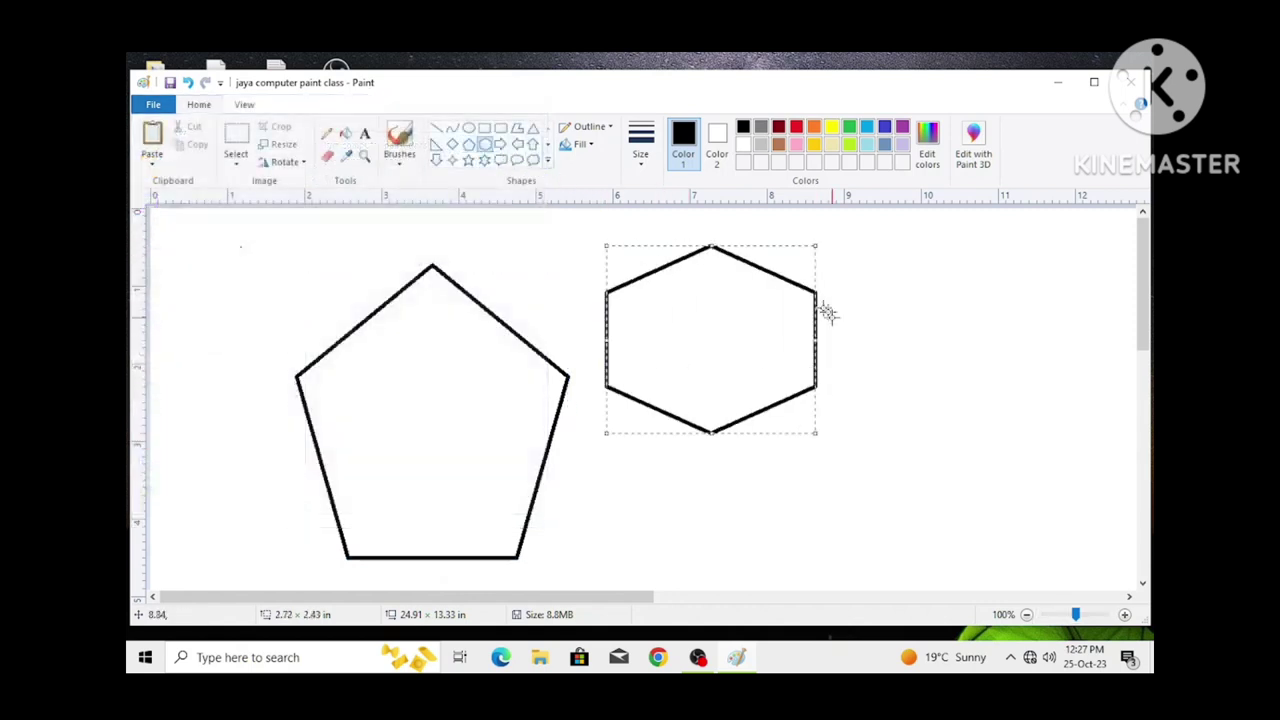
drag(830, 314, 952, 442)
drag(392, 266, 679, 480)
drag(331, 290, 451, 428)
drag(198, 352, 291, 440)
drag(606, 300, 748, 430)
drag(816, 294, 920, 410)
drag(604, 466, 728, 570)
drag(392, 350, 508, 443)
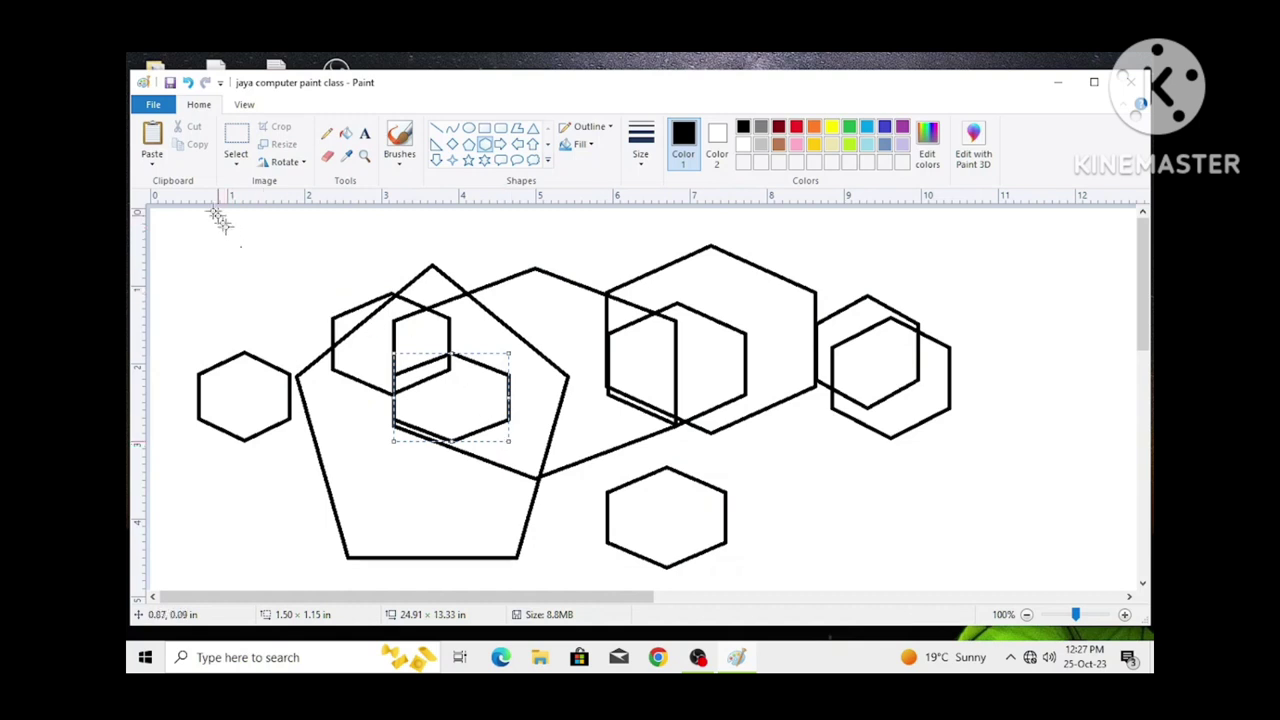
Start a new blank picture, discarding the unsaved changes to the current one.
click(153, 105)
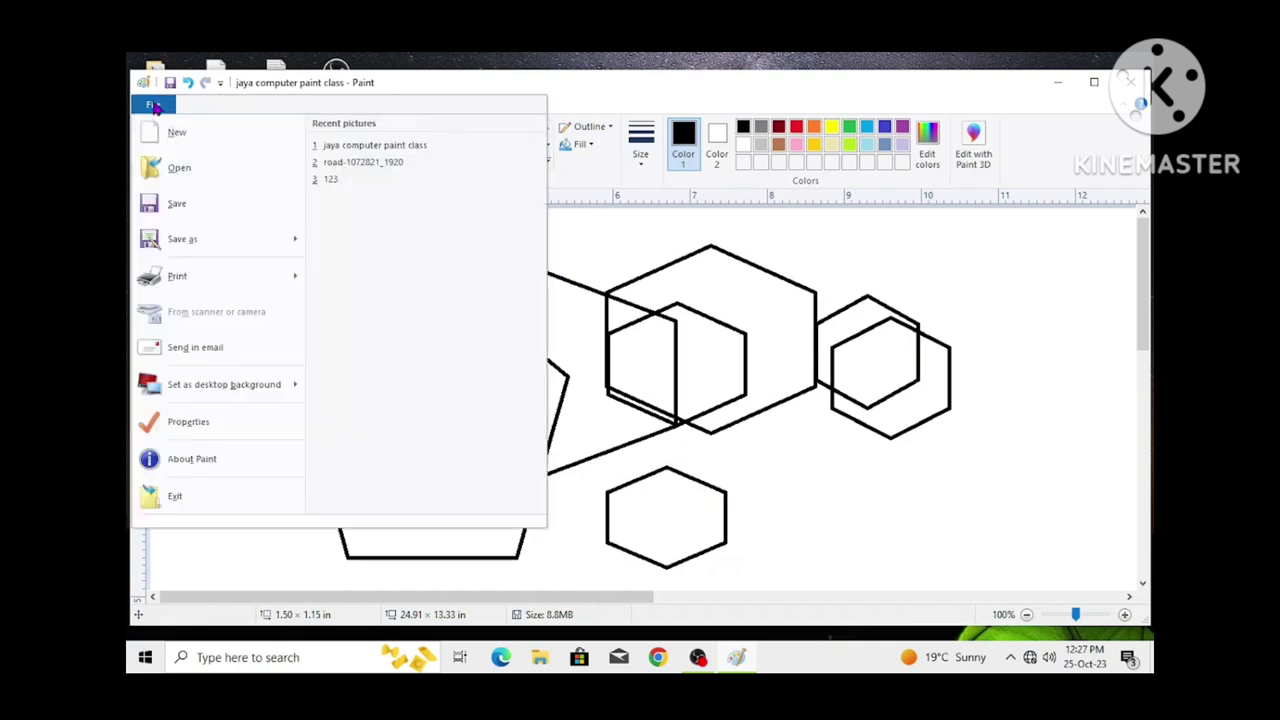
click(170, 132)
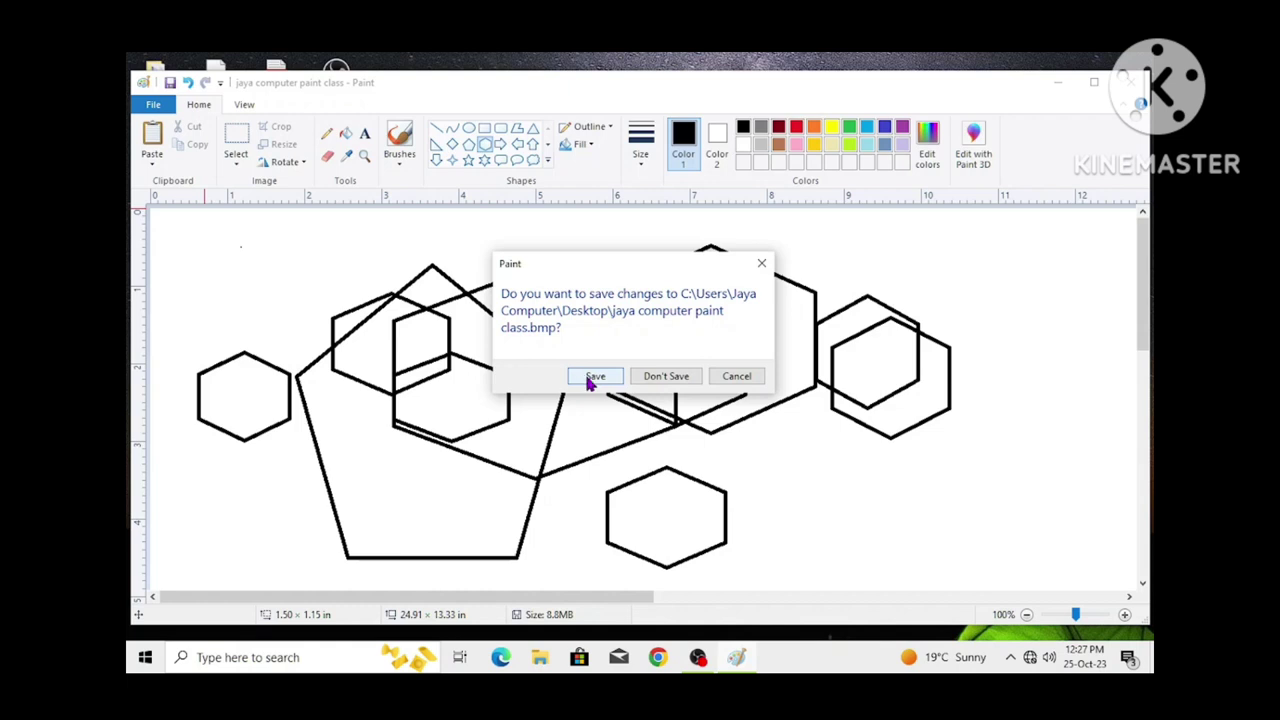
click(668, 378)
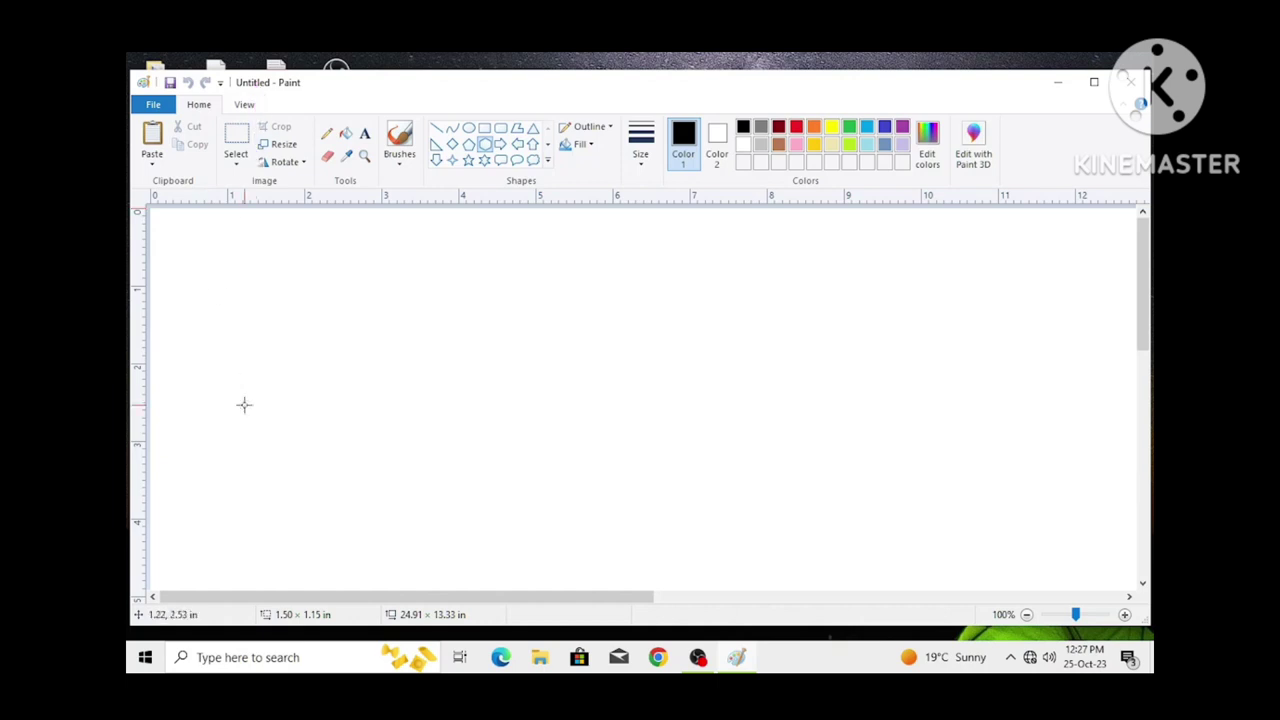
View the Open dialog's Pictures folder, and close it without opening a file.
click(155, 105)
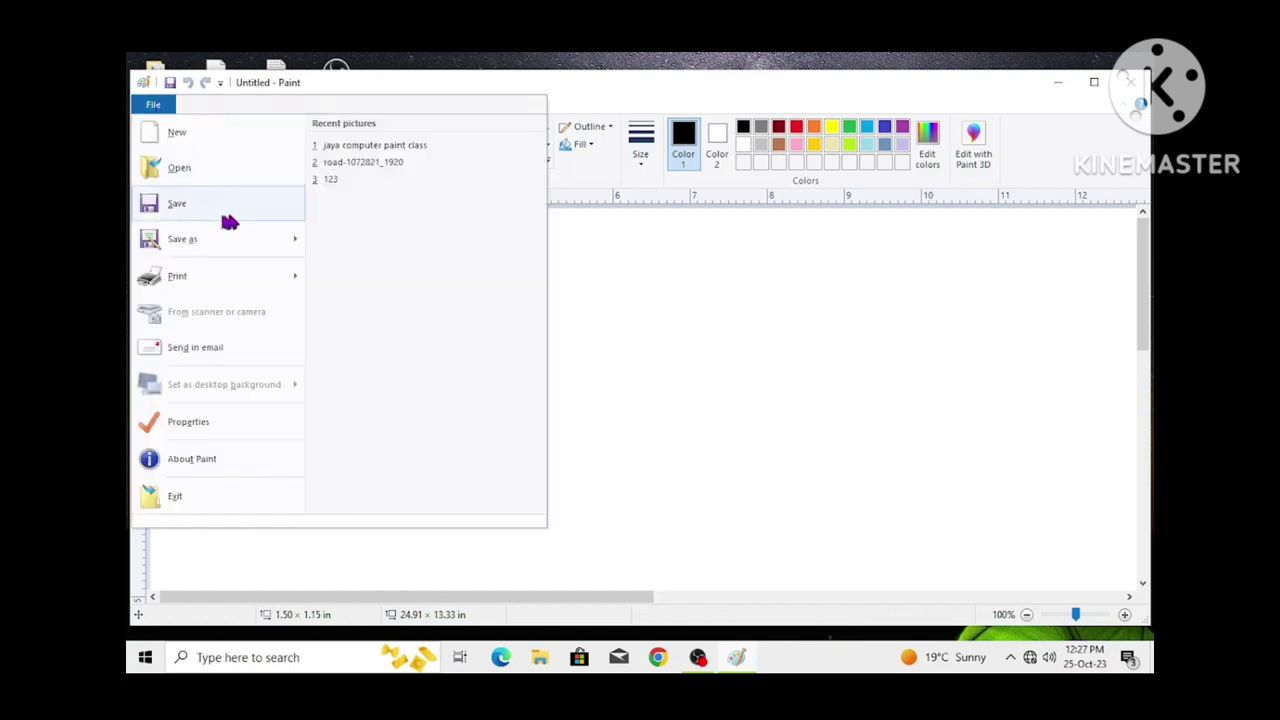
click(180, 170)
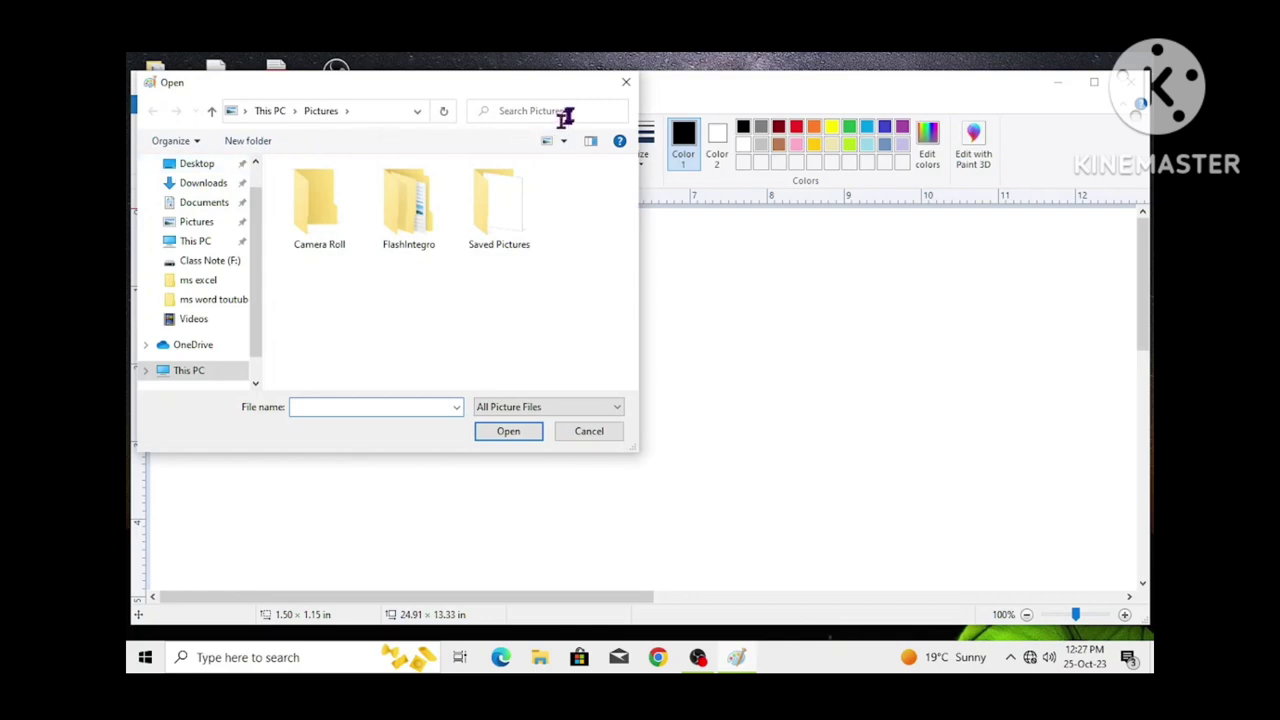
click(587, 431)
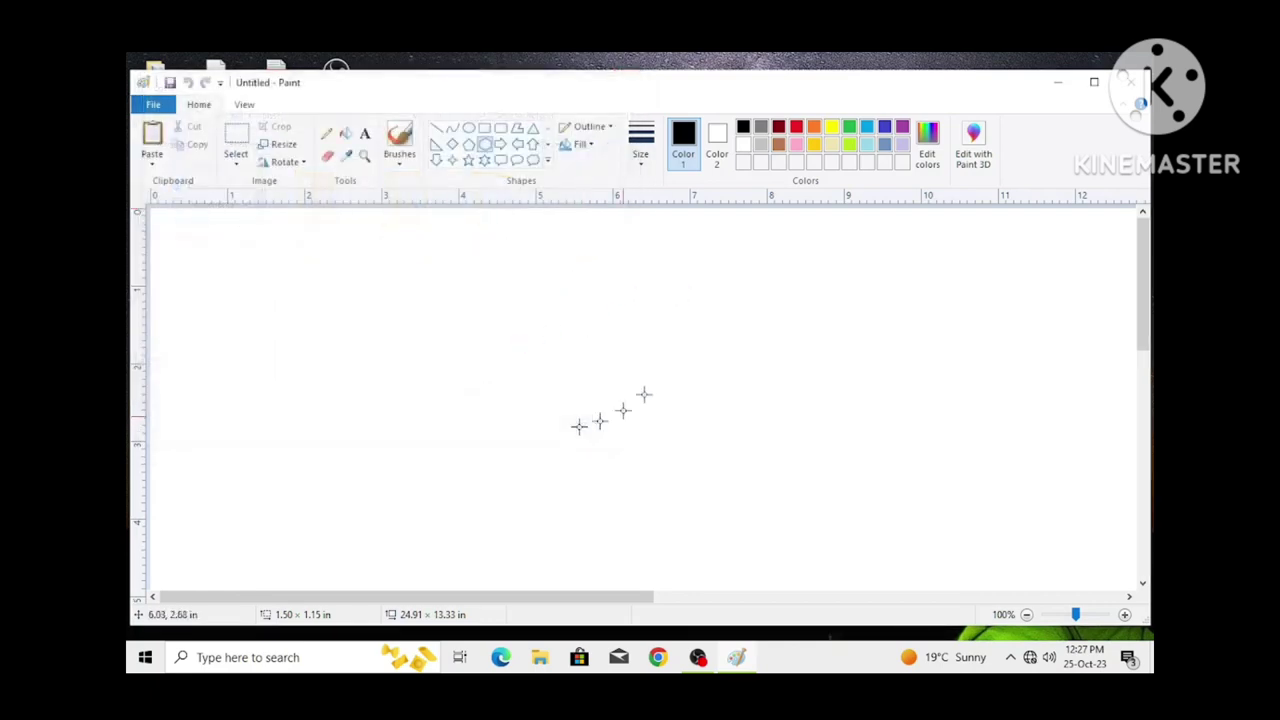
Check the saved file on the desktop, and open the picture "jaya computer paint class" from the Desktop folder in Paint.
click(1057, 83)
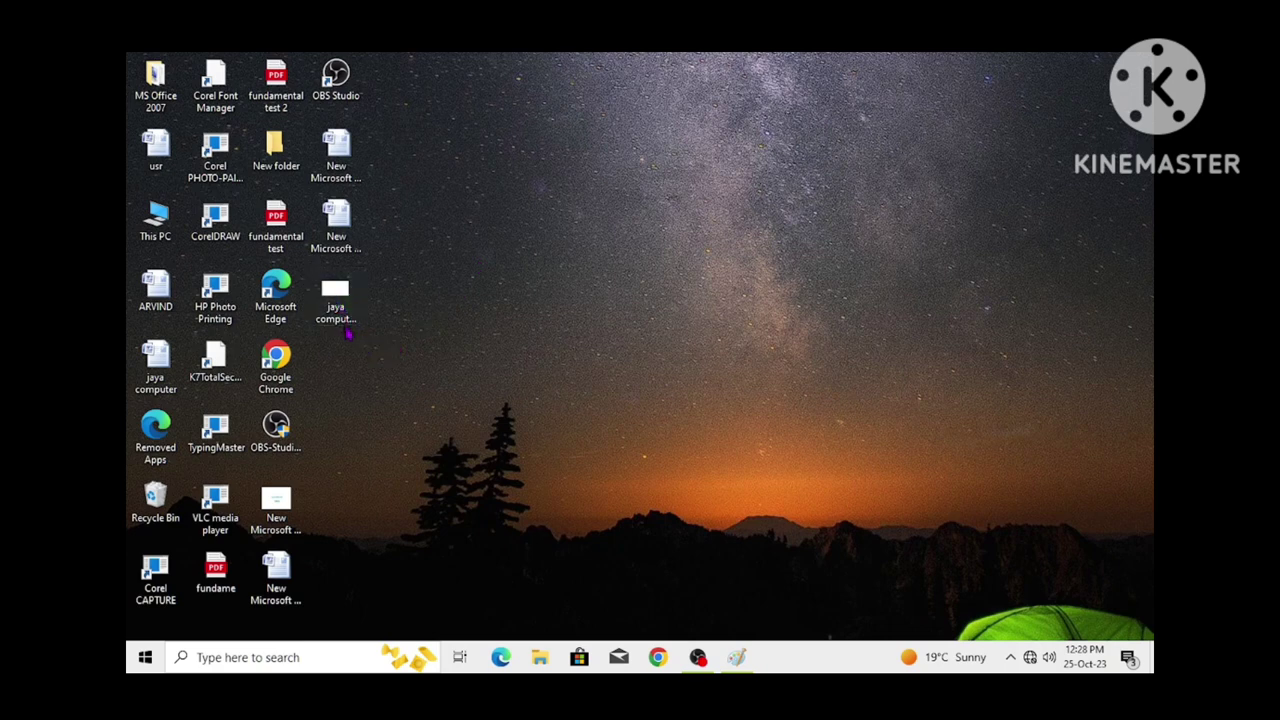
click(736, 657)
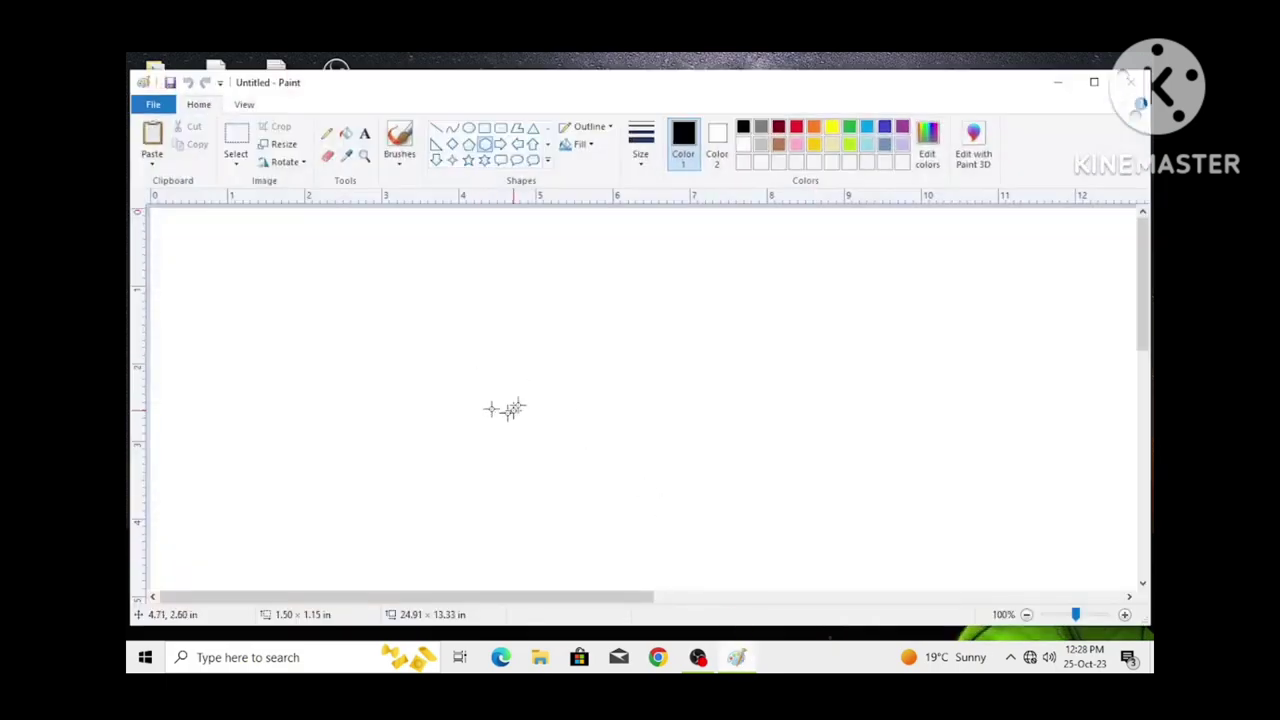
click(155, 106)
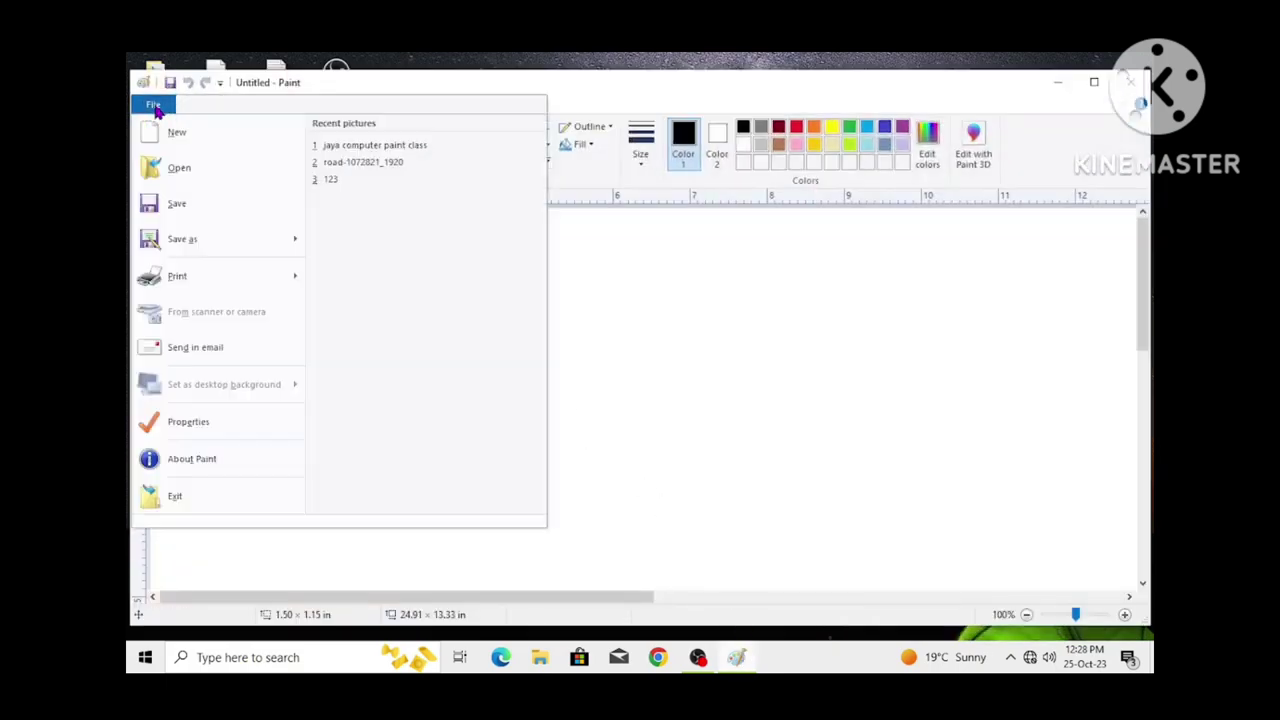
click(172, 170)
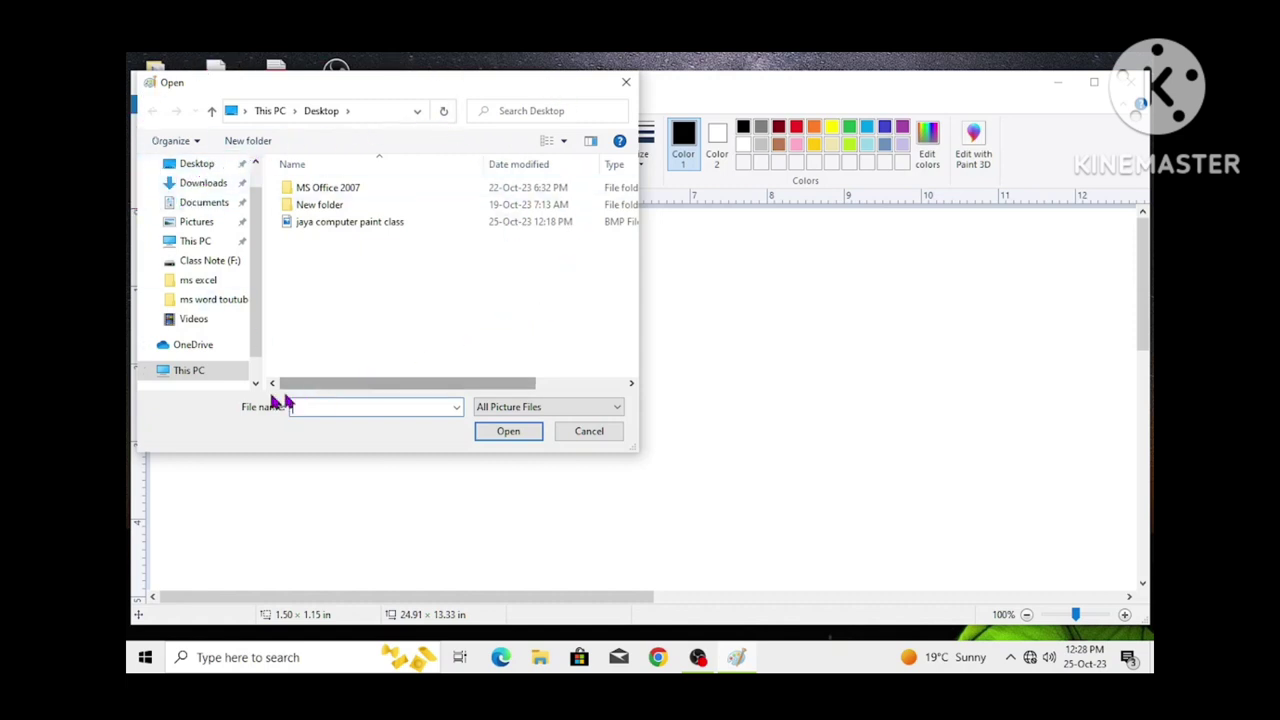
click(195, 170)
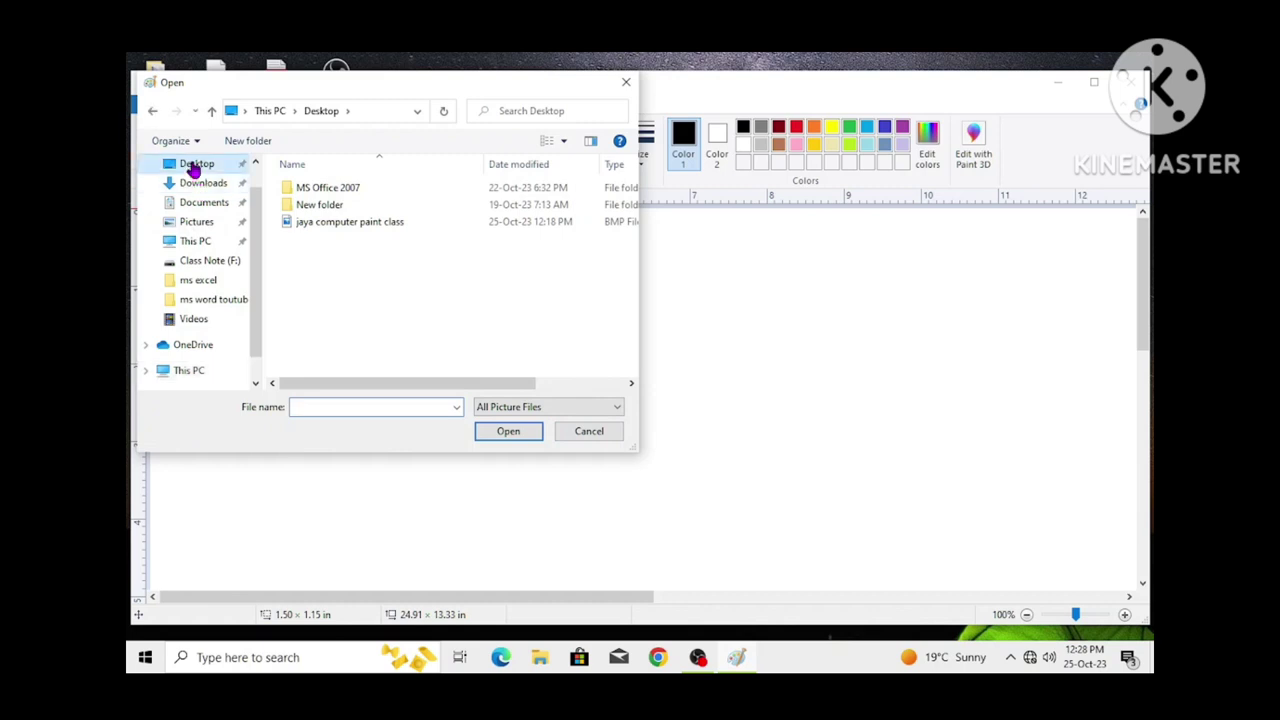
click(352, 226)
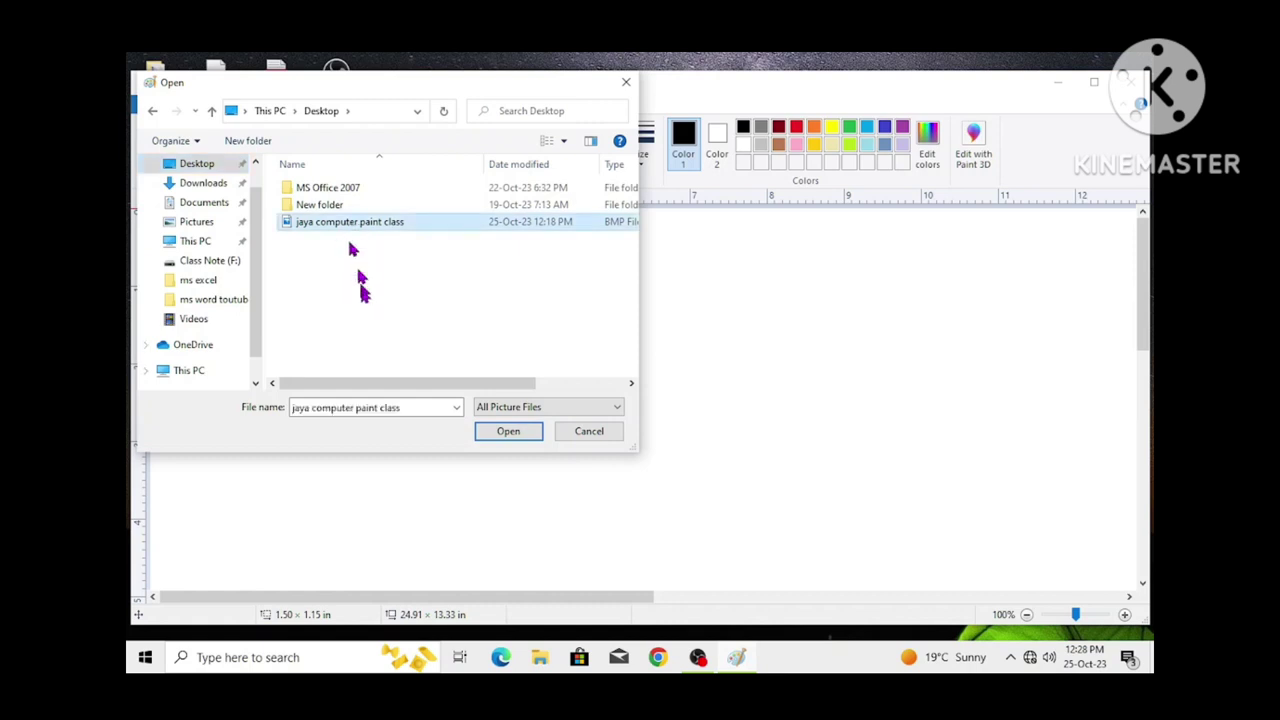
click(508, 431)
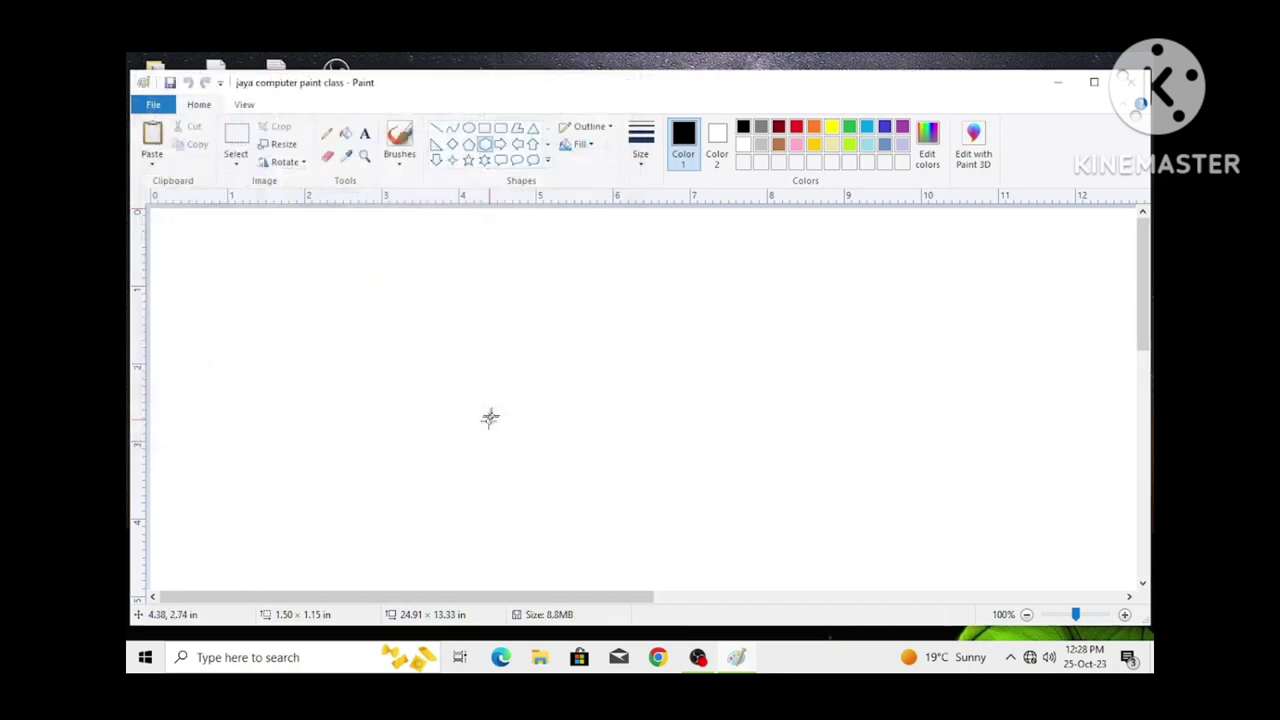
Draw six separate five-point stars in two rows of three, the last and smallest about 0.67 × 0.56 in.
click(469, 160)
drag(365, 300, 492, 376)
drag(614, 280, 738, 370)
drag(822, 292, 952, 374)
drag(470, 420, 530, 492)
drag(364, 398, 412, 484)
drag(196, 422, 252, 468)
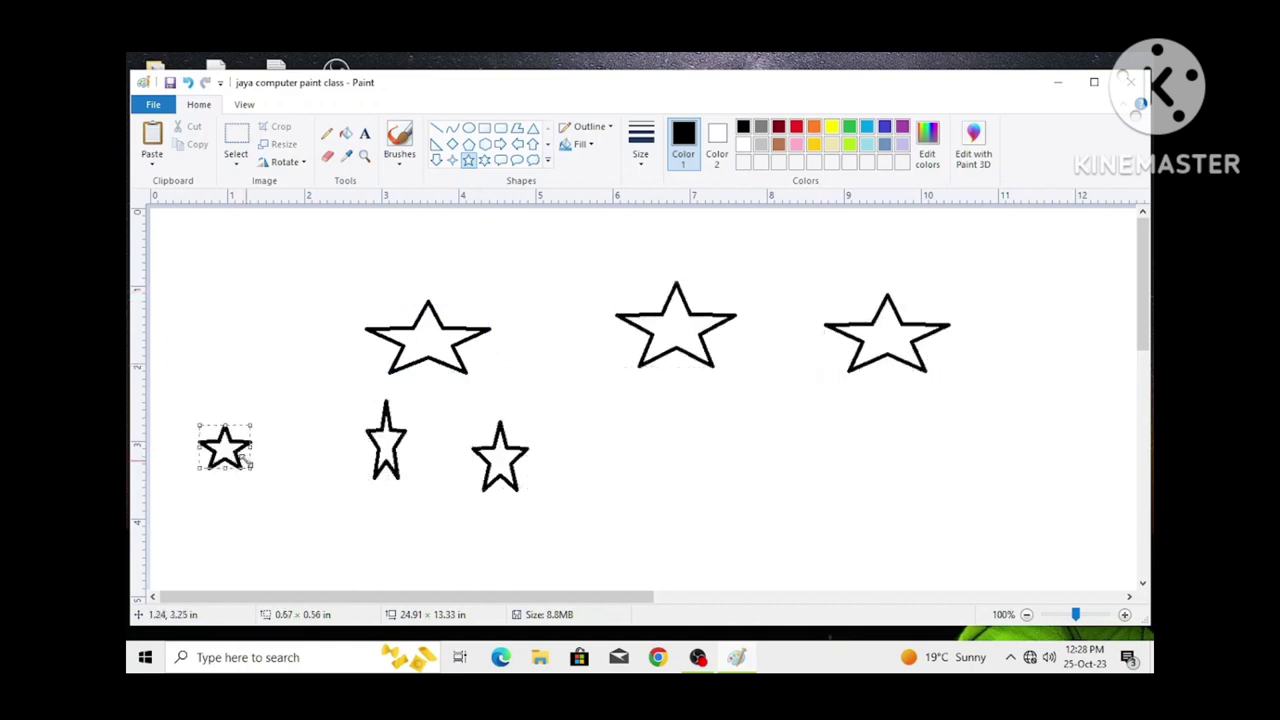
Save the star drawing under its existing name, and view the picture formats offered for saving a copy.
click(163, 104)
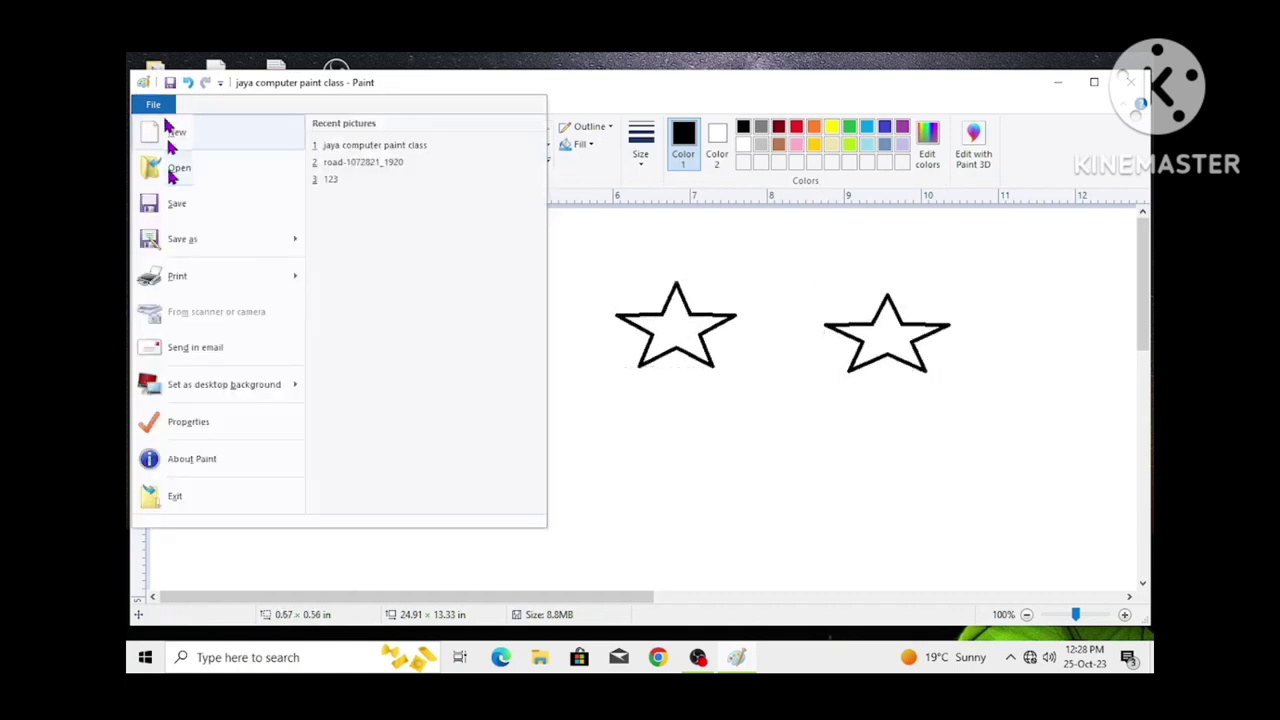
mouse_move(200, 275)
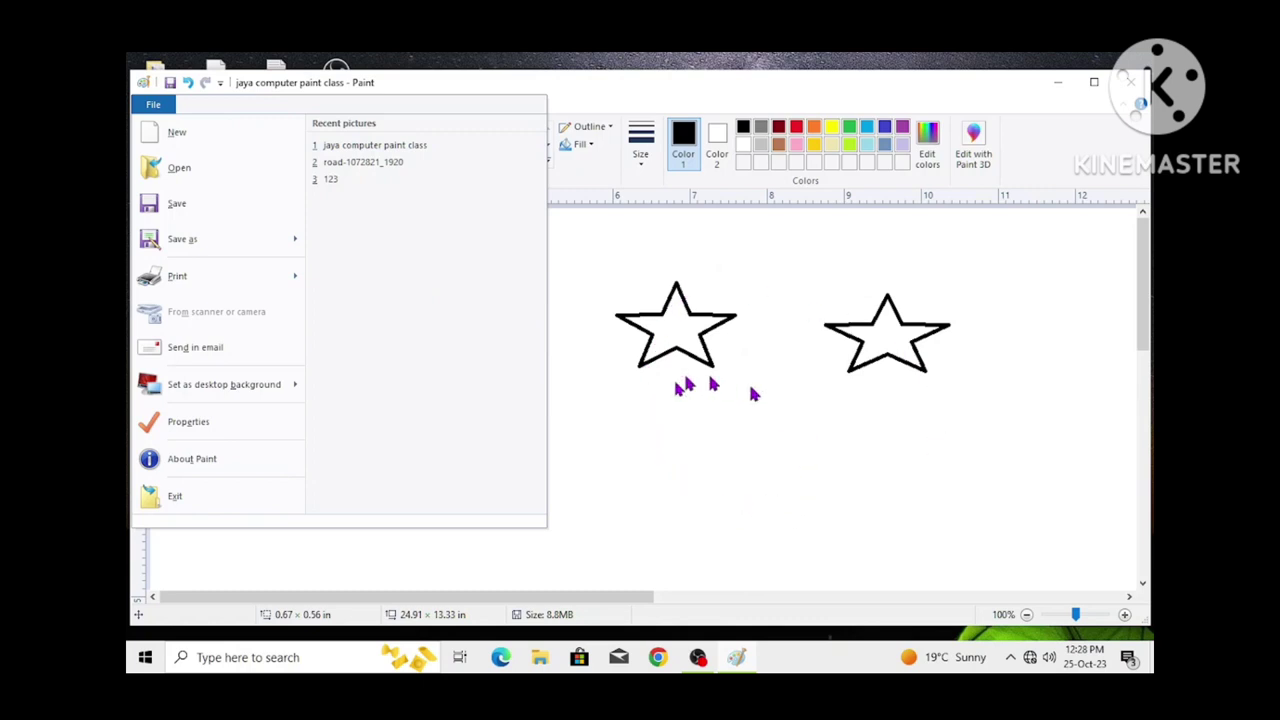
click(180, 205)
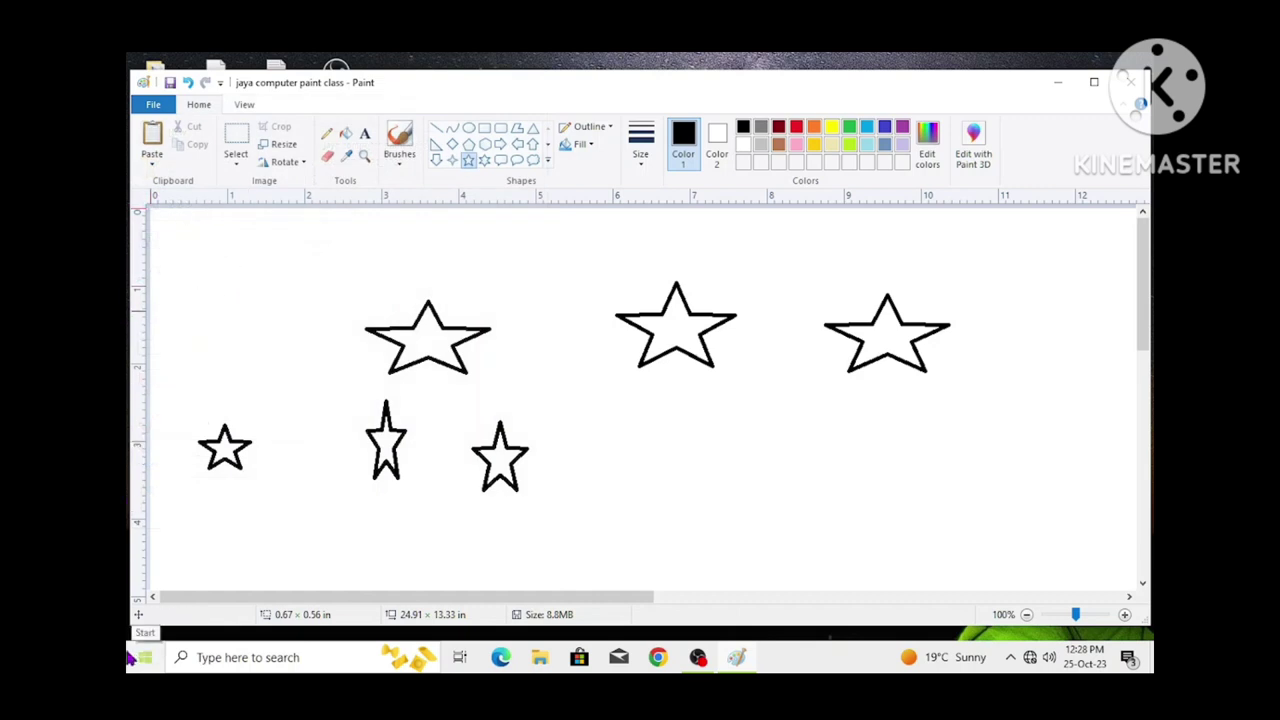
click(156, 106)
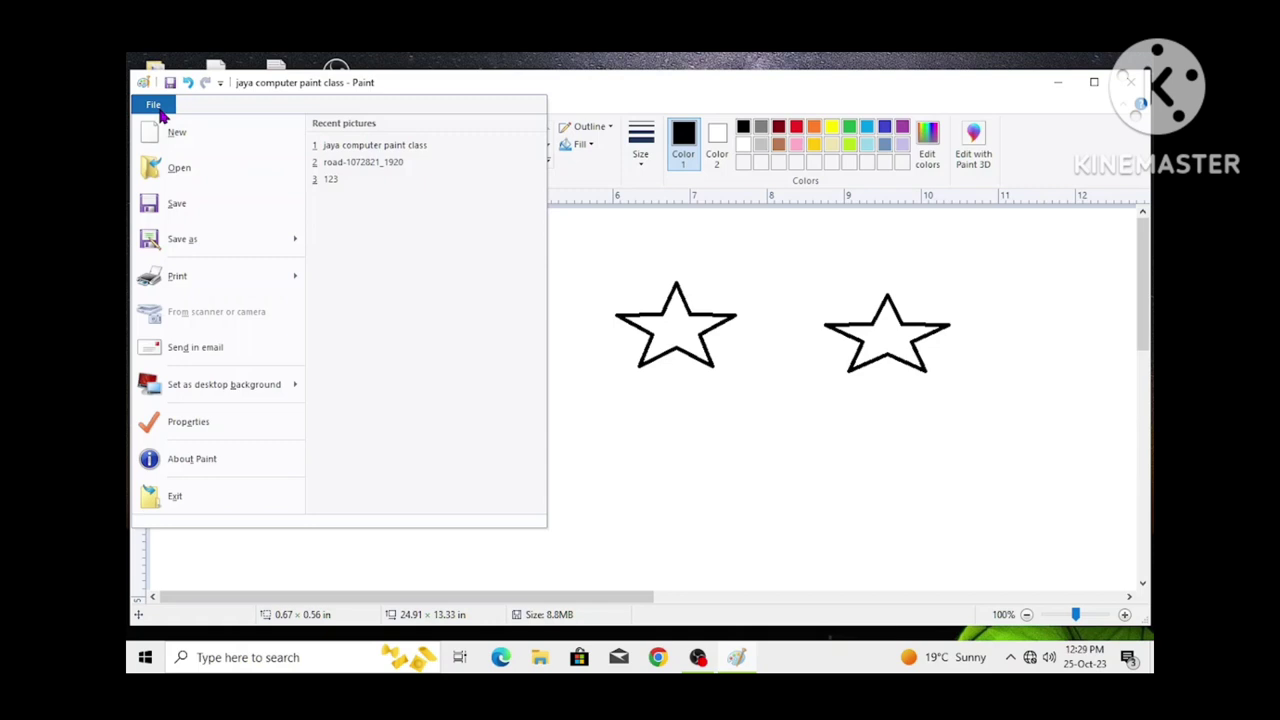
mouse_move(183, 241)
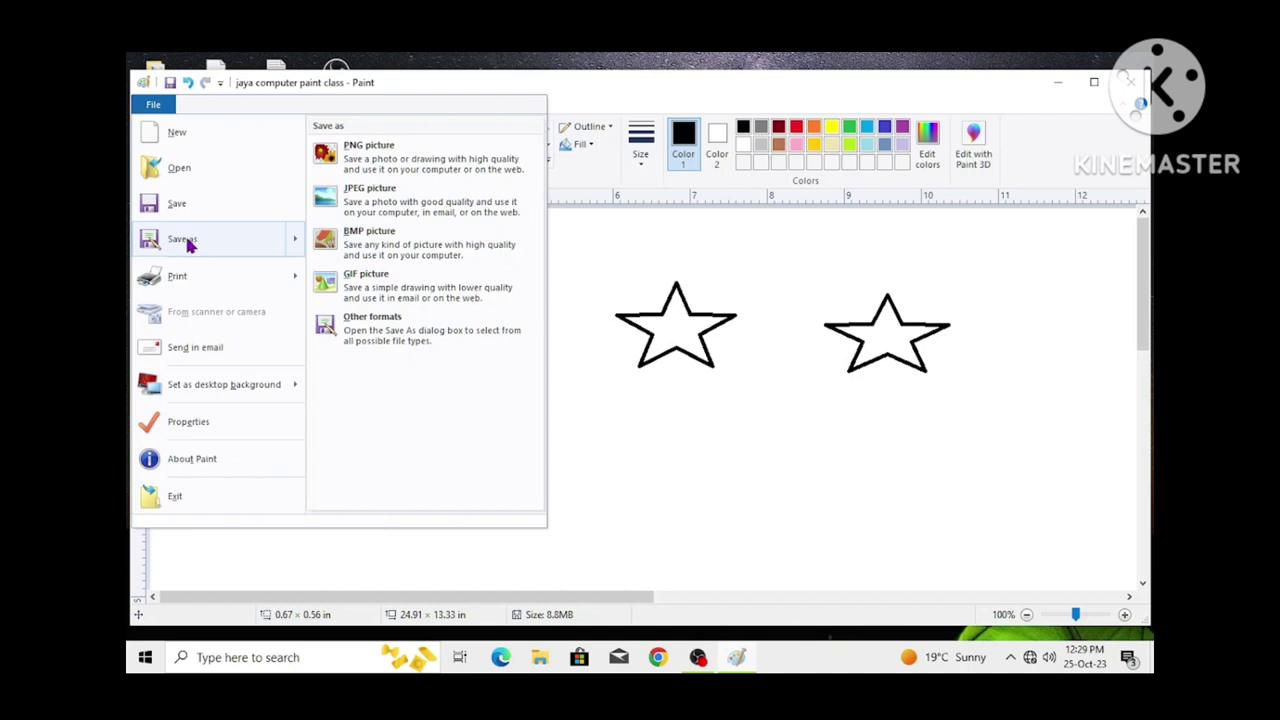
mouse_move(240, 266)
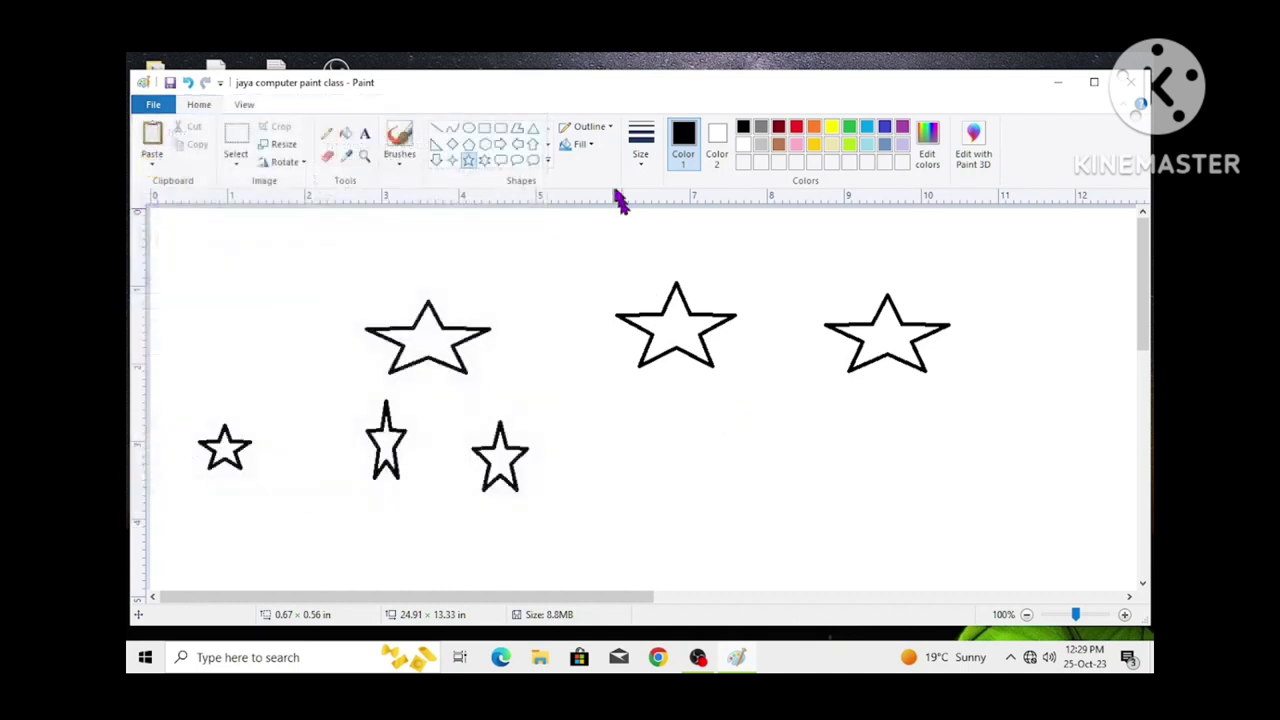
Draw a large six-point star about 2.2 × 2.9 in, overlapping the middle star of the upper row.
click(485, 160)
drag(533, 292, 704, 517)
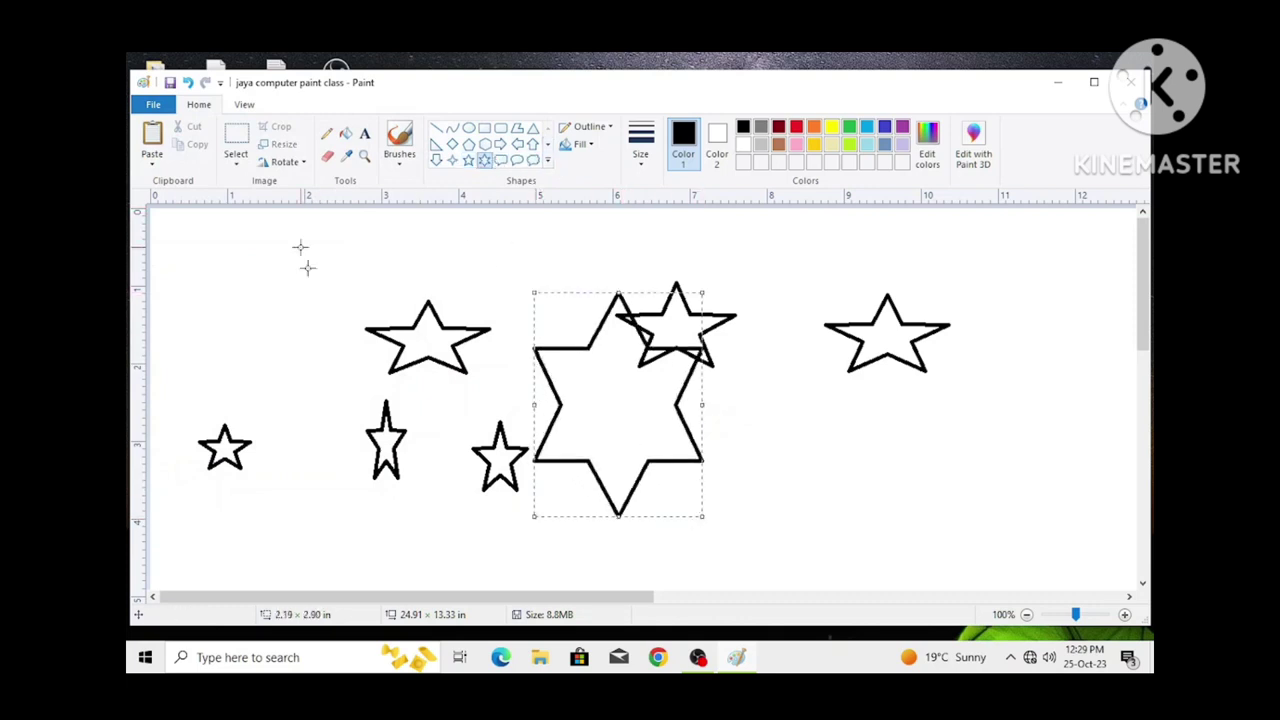
Check the drawing in the print preview, zooming in and back out, and close the preview.
click(160, 108)
mouse_move(170, 281)
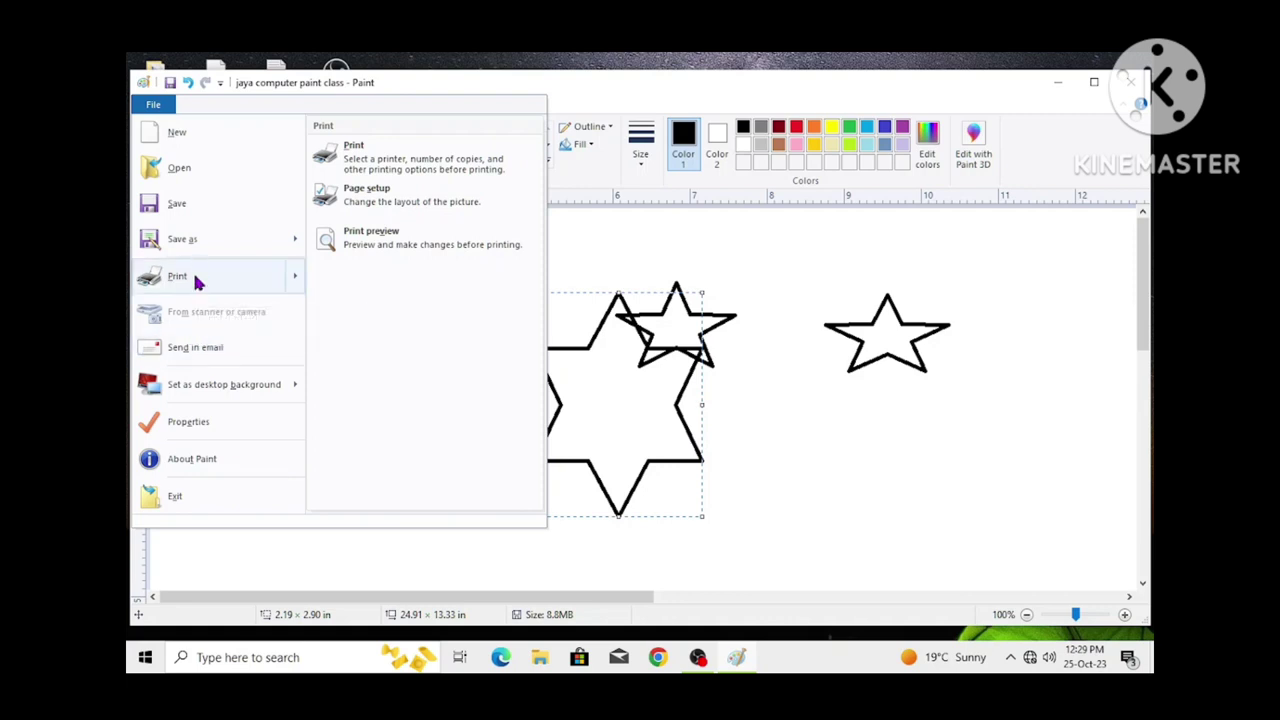
click(371, 235)
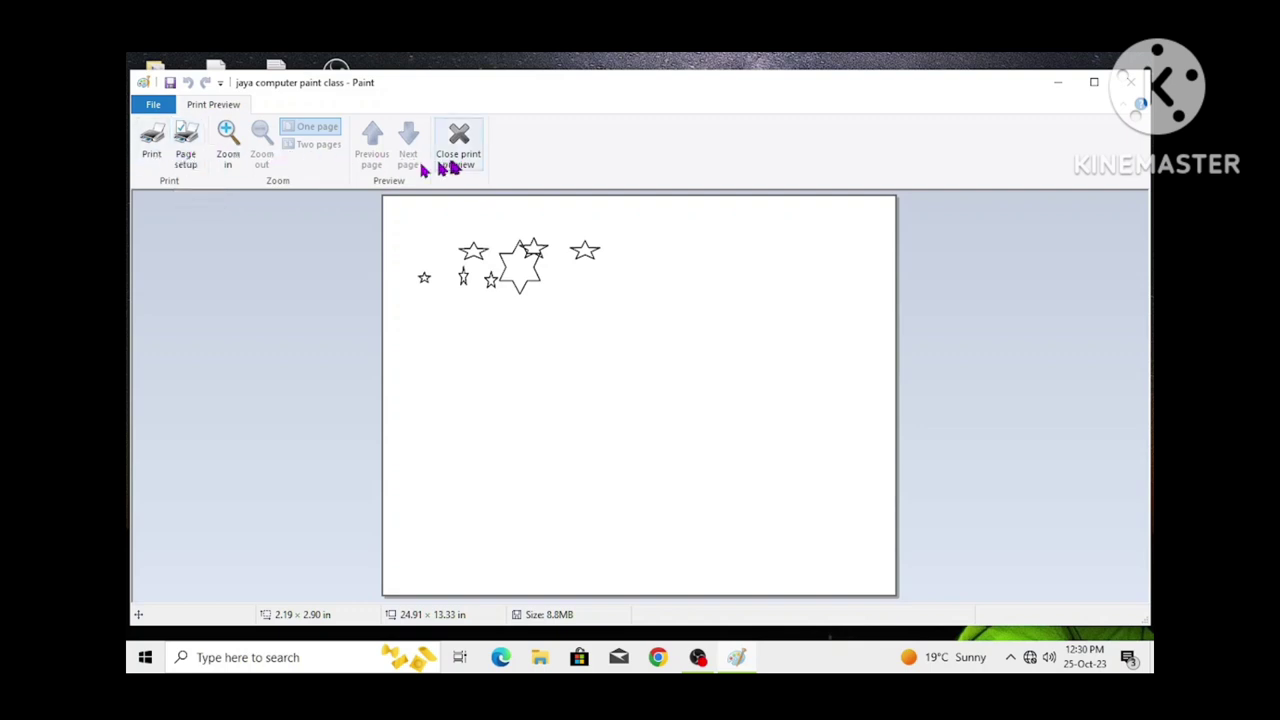
click(228, 155)
click(228, 155)
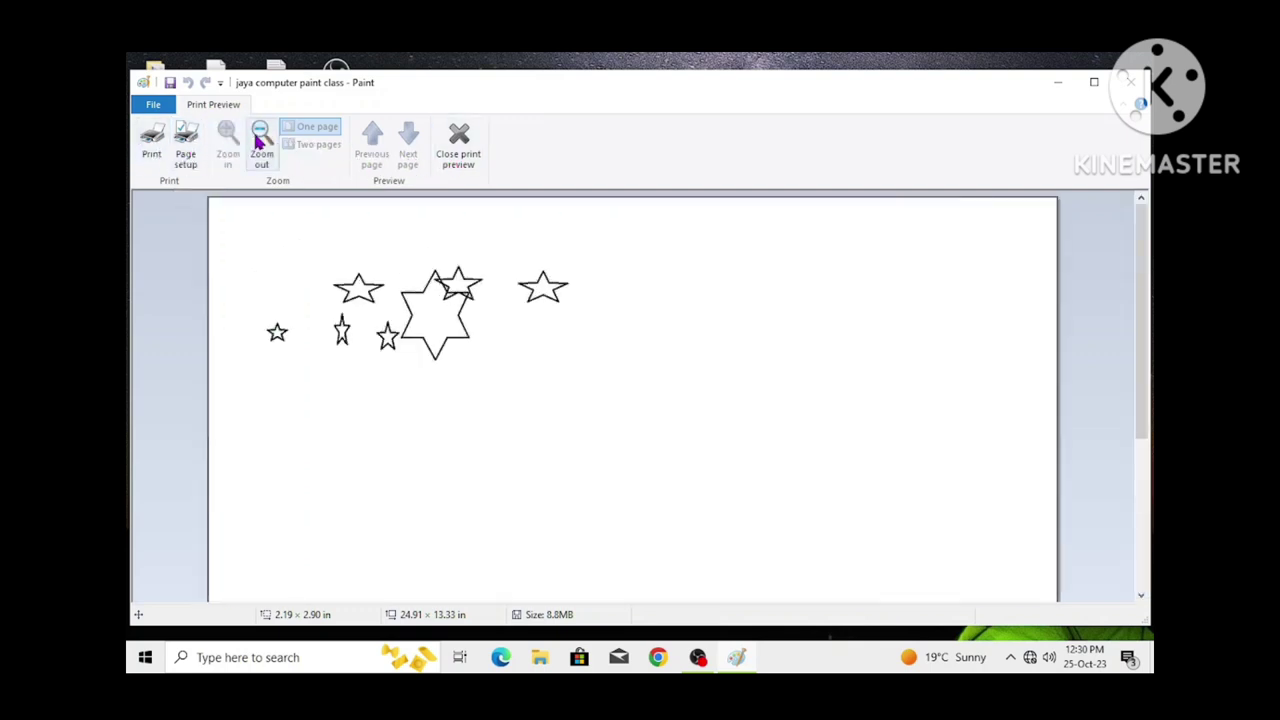
click(261, 140)
click(261, 140)
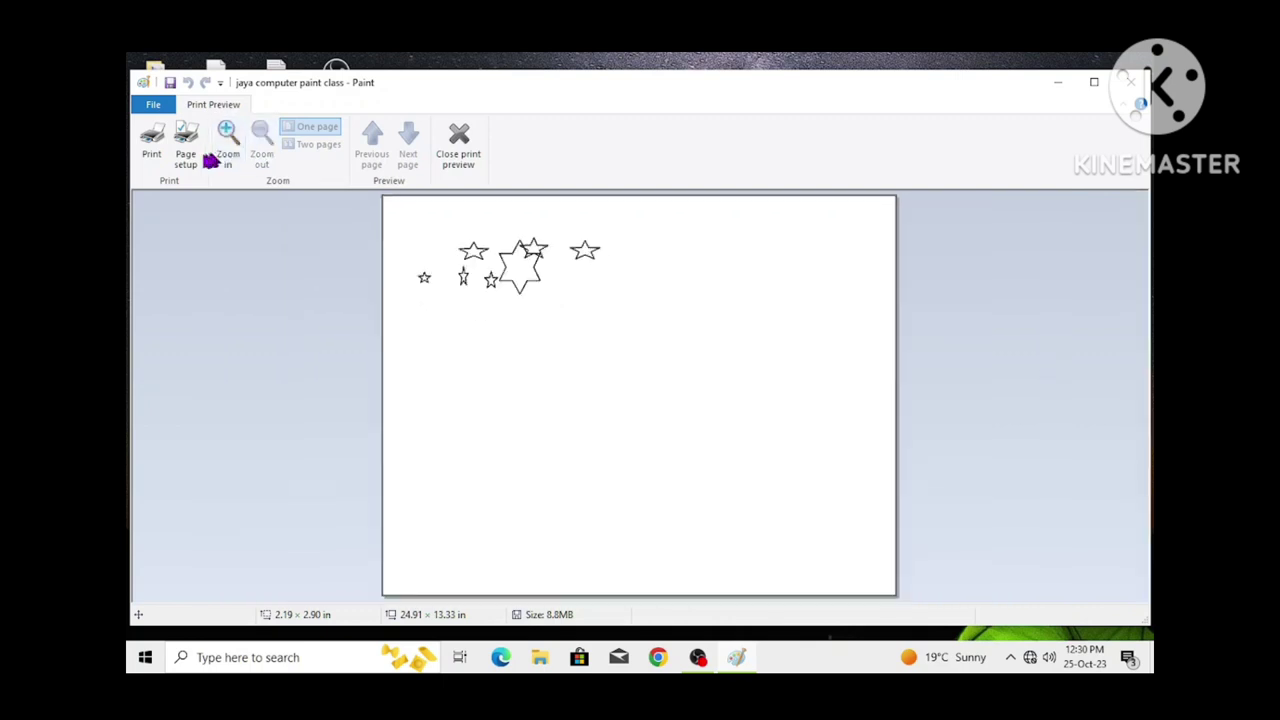
click(460, 165)
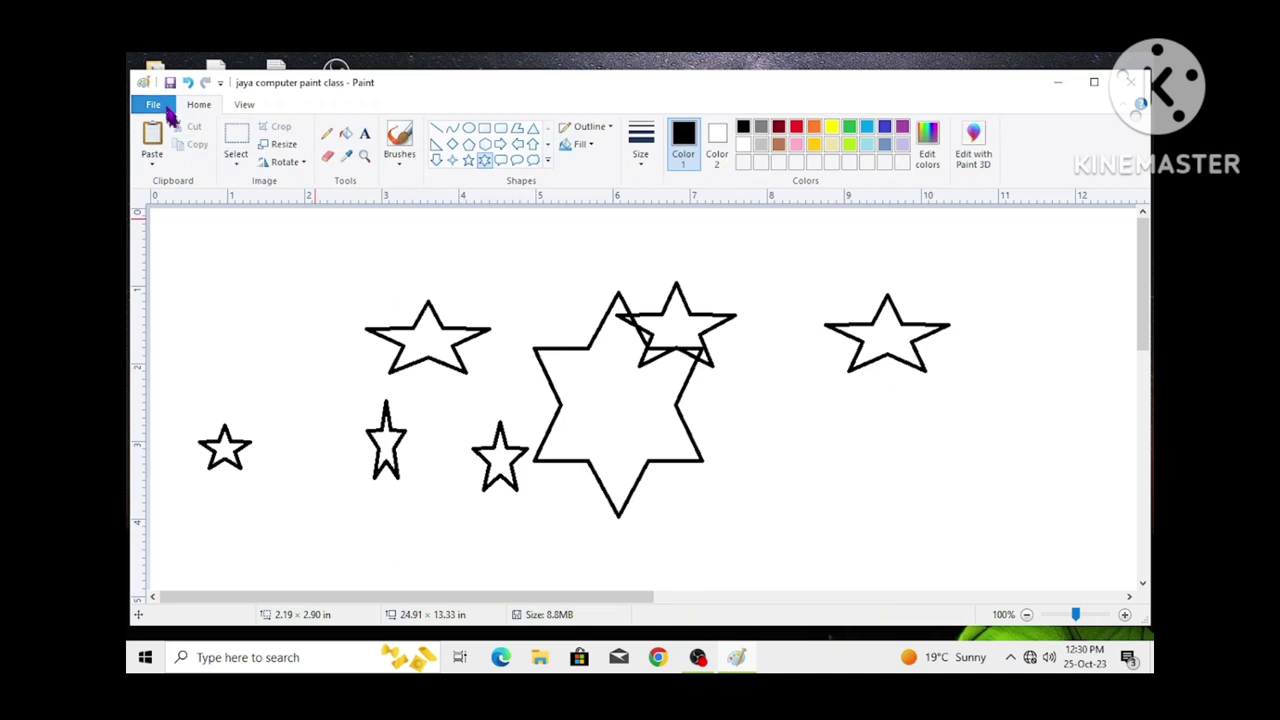
Open the page setup for printing and set the paper size to A4.
click(162, 108)
mouse_move(178, 278)
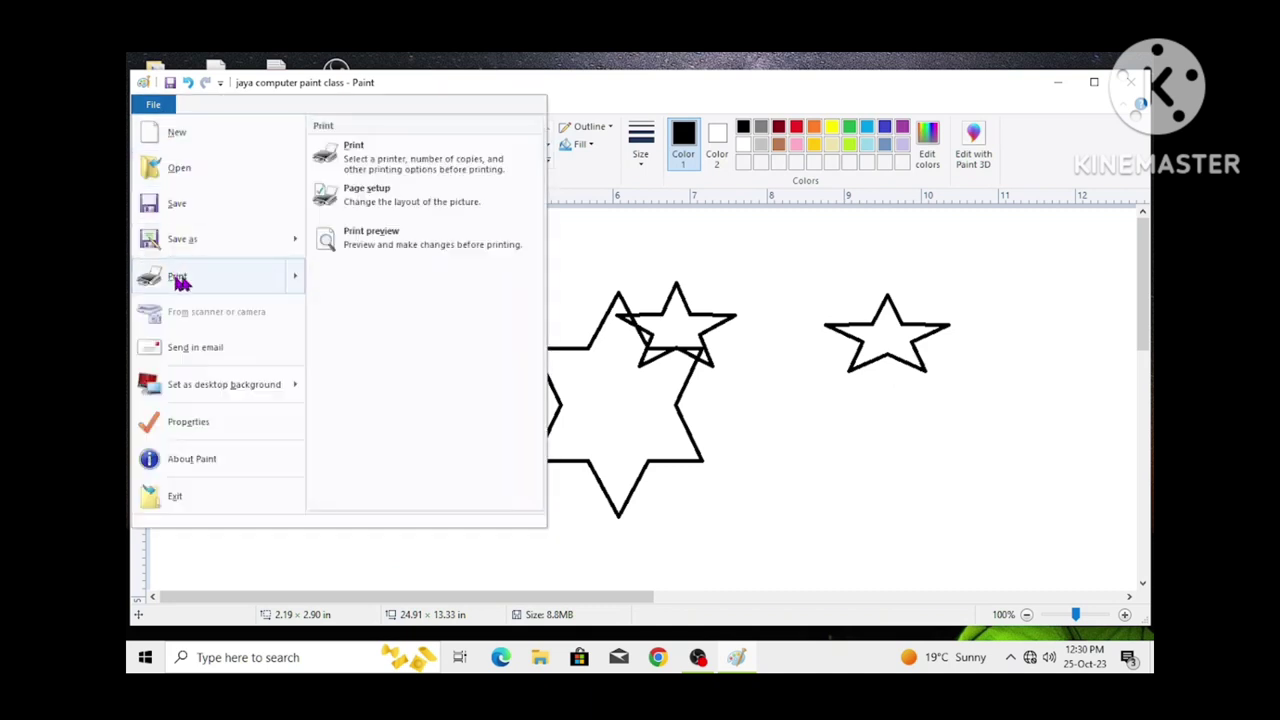
click(390, 201)
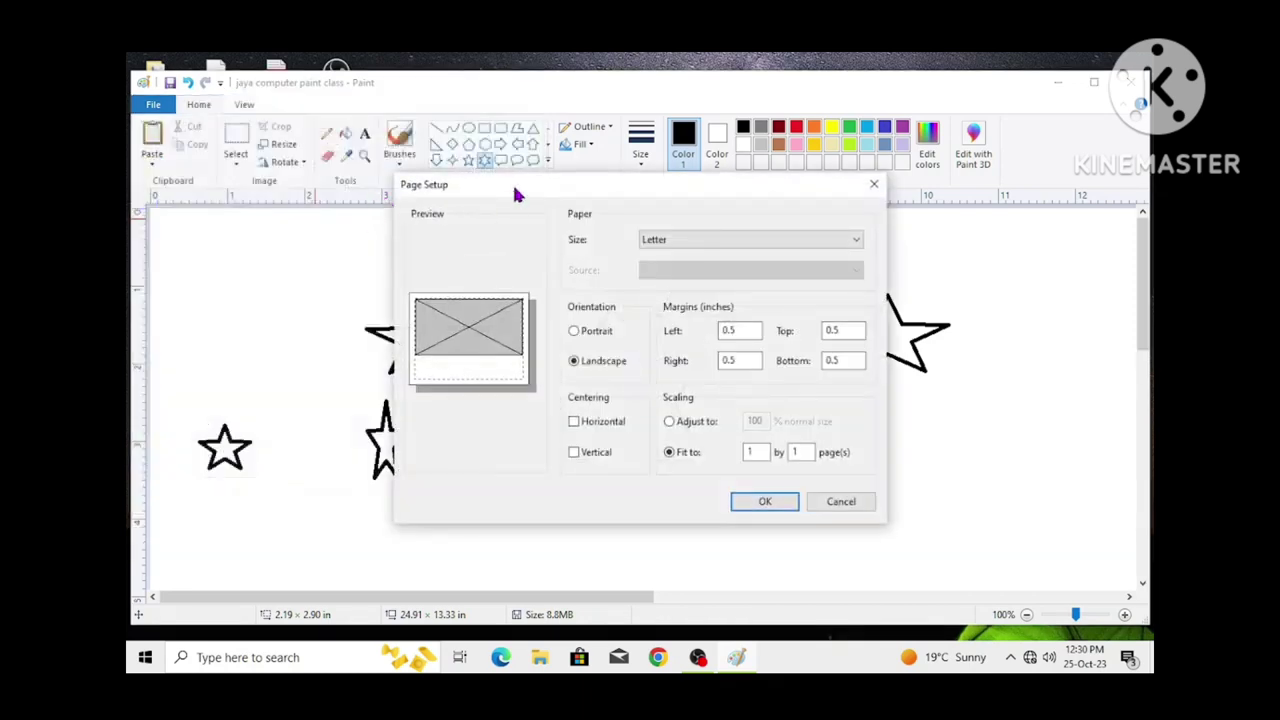
drag(517, 195, 428, 183)
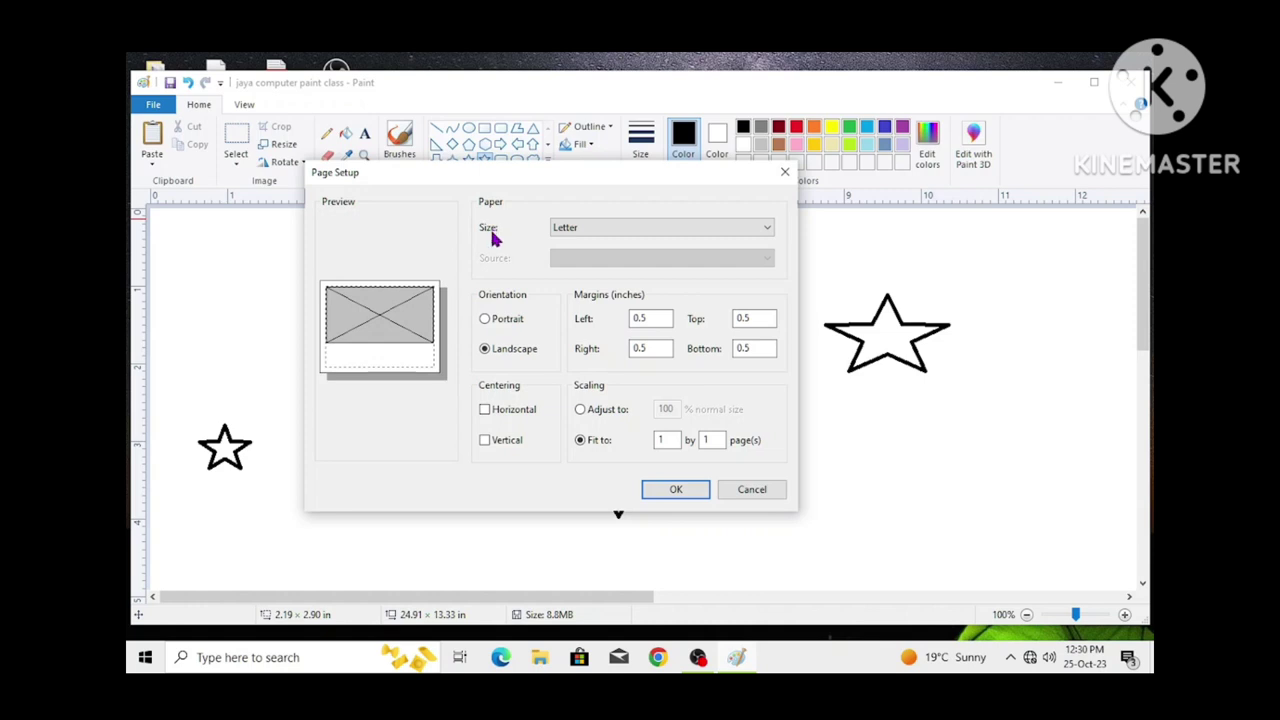
click(584, 229)
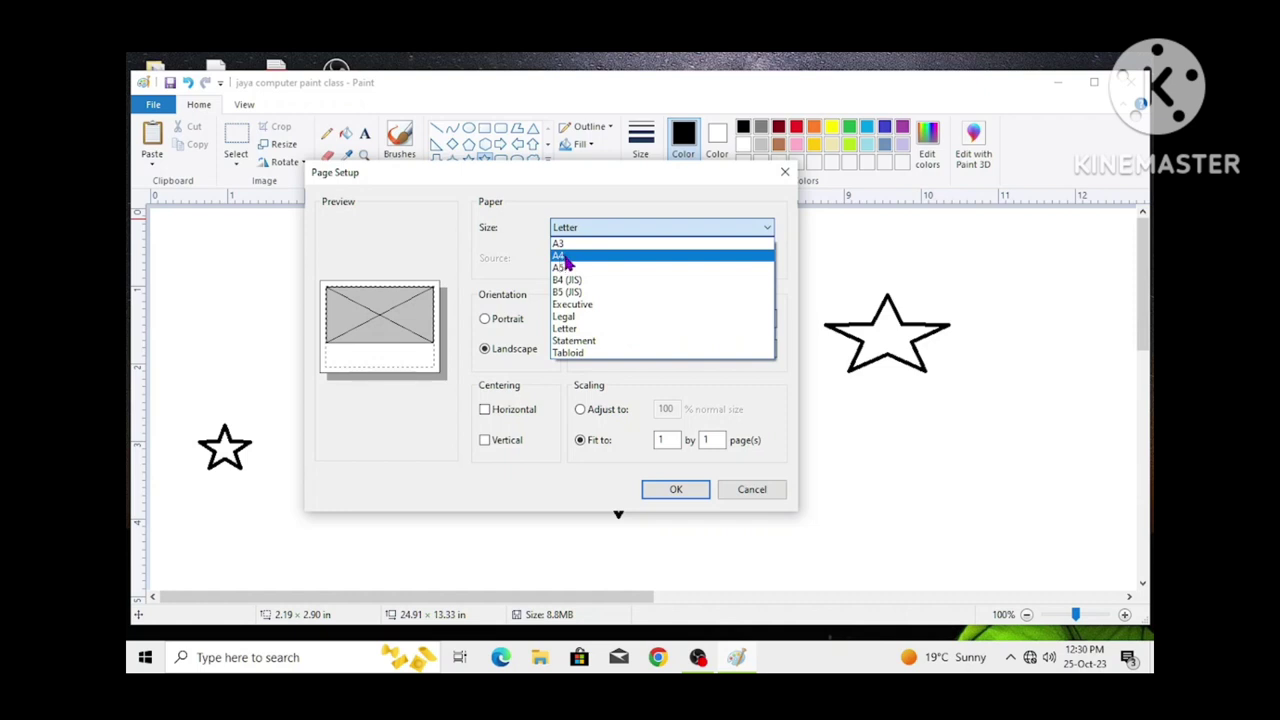
click(566, 257)
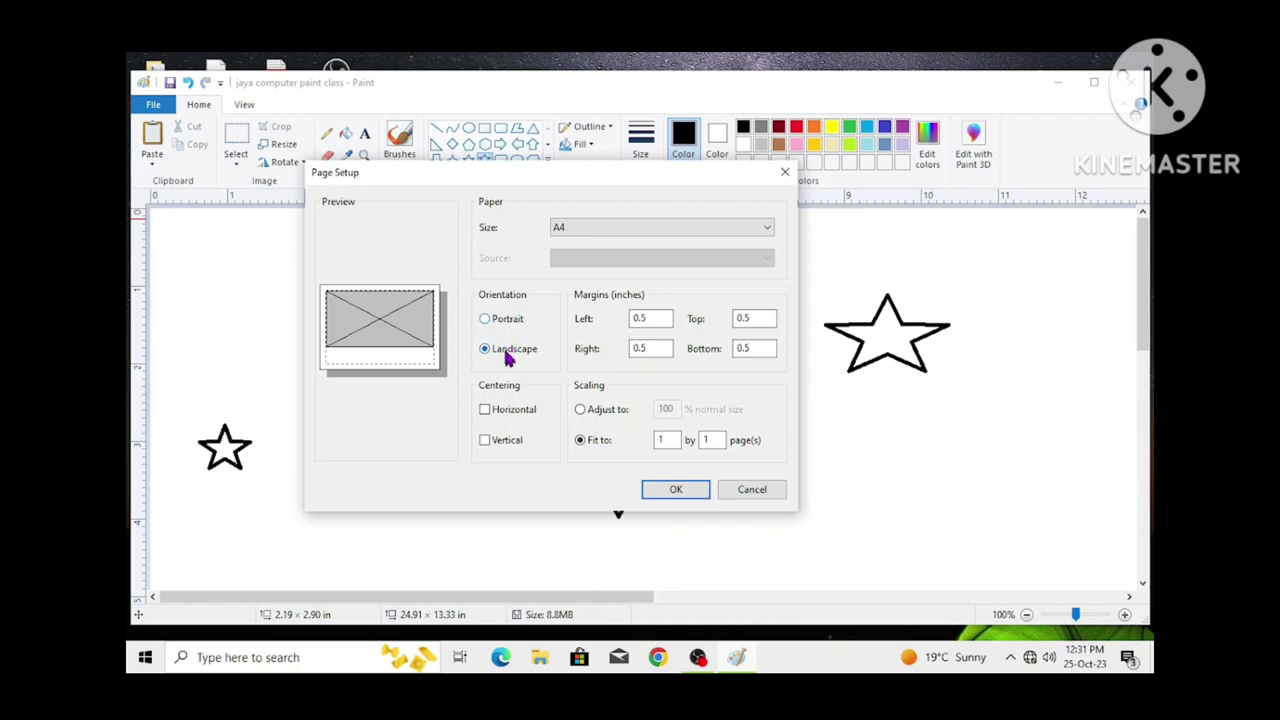
Compare the Portrait and Landscape page orientations by alternating between them, ending on Landscape.
click(488, 320)
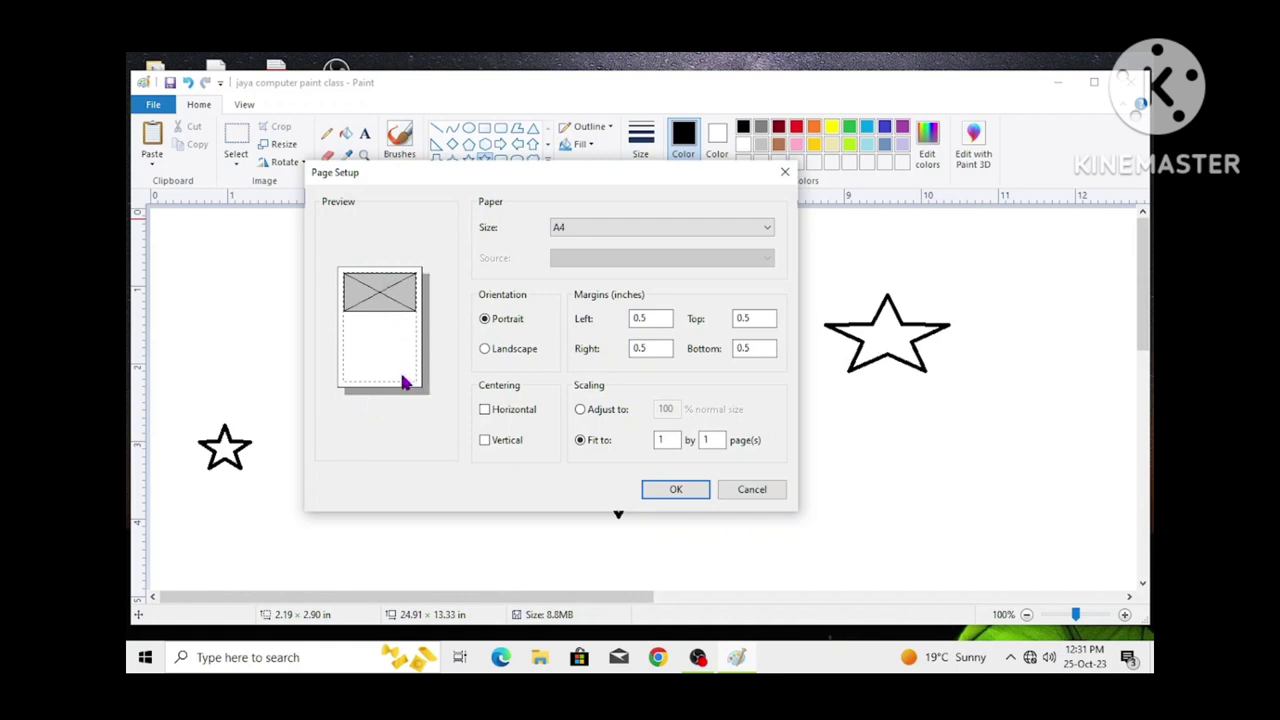
click(484, 350)
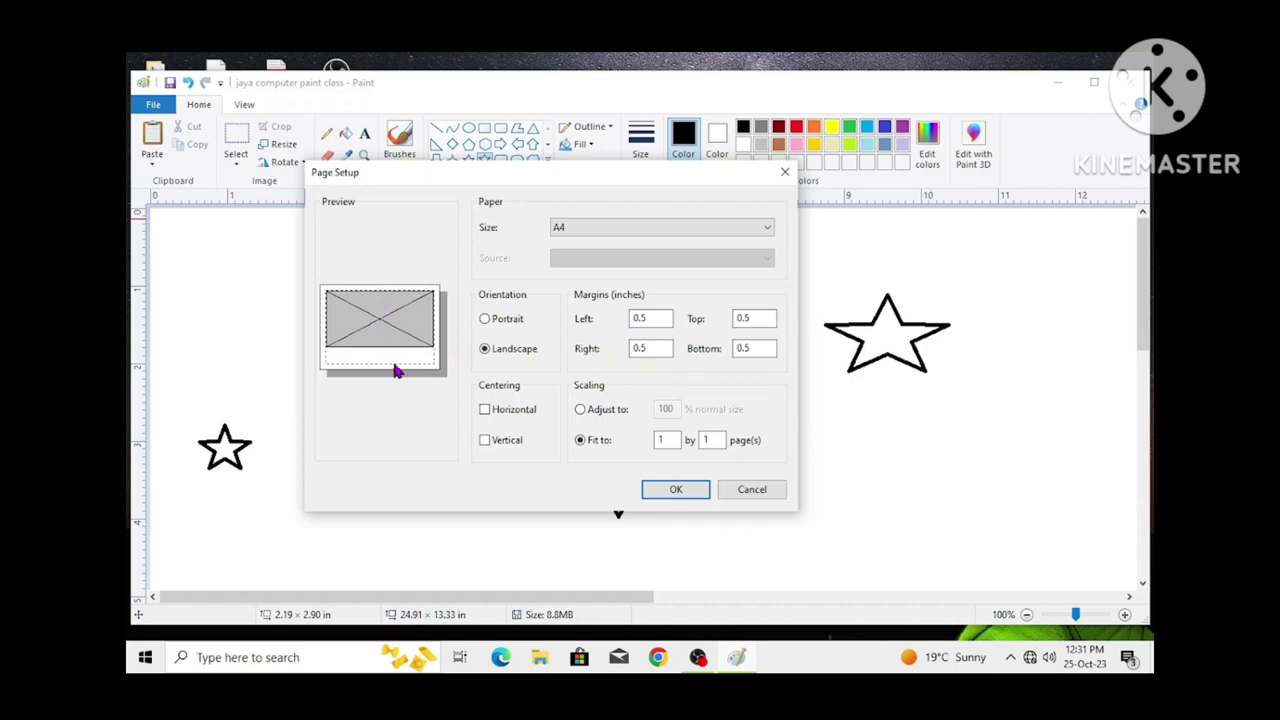
click(485, 320)
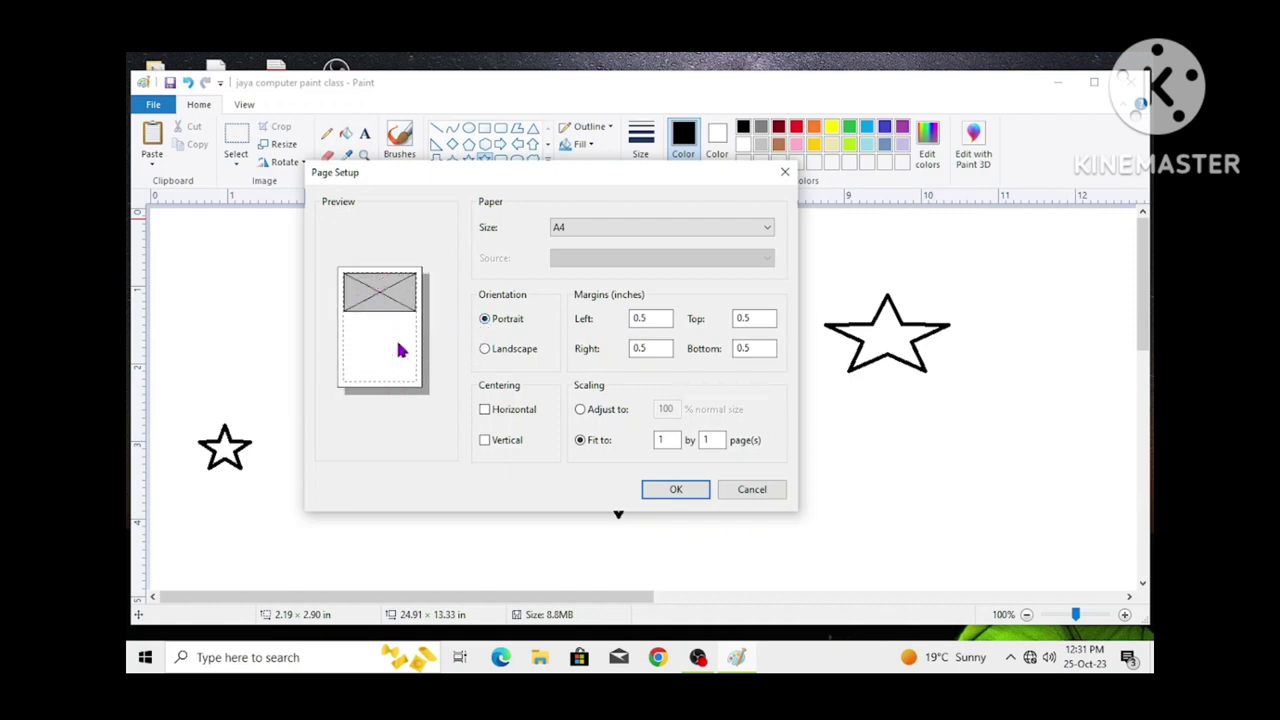
click(486, 350)
click(487, 322)
click(499, 350)
click(498, 320)
click(503, 349)
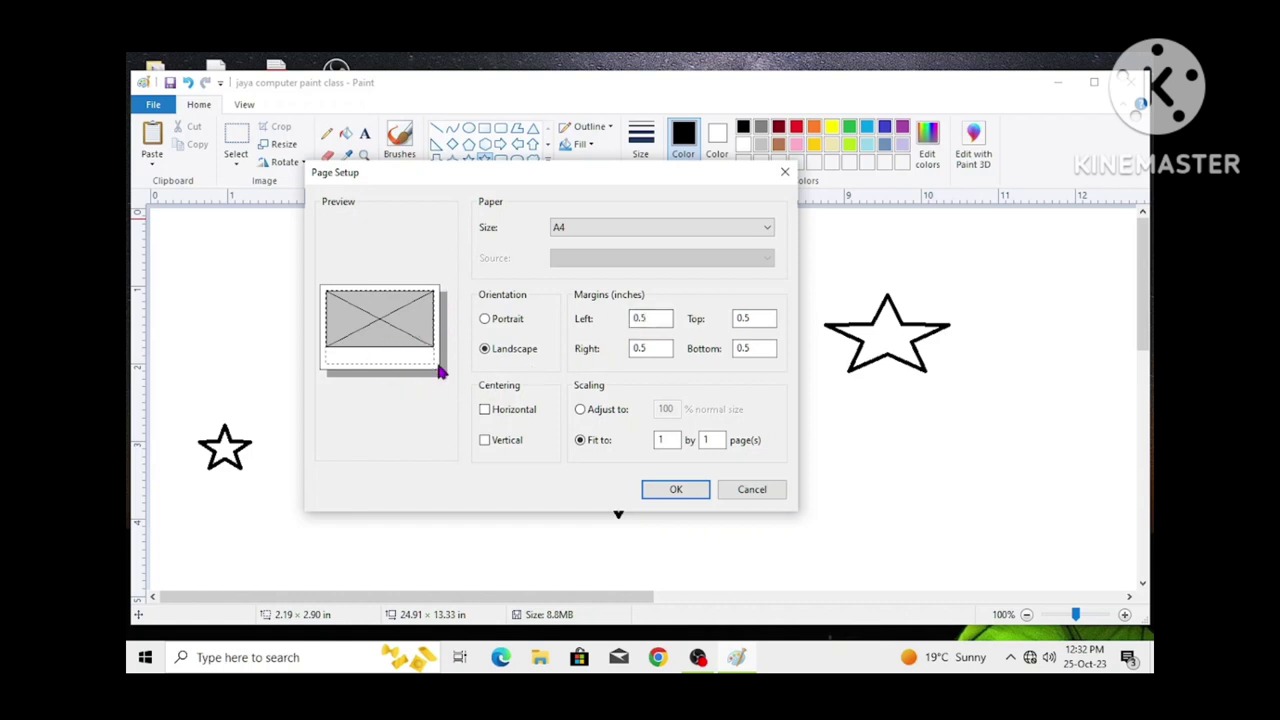
Set the left and top page margins to 2 inches each.
click(652, 318)
key(BackSpace)
key(BackSpace)
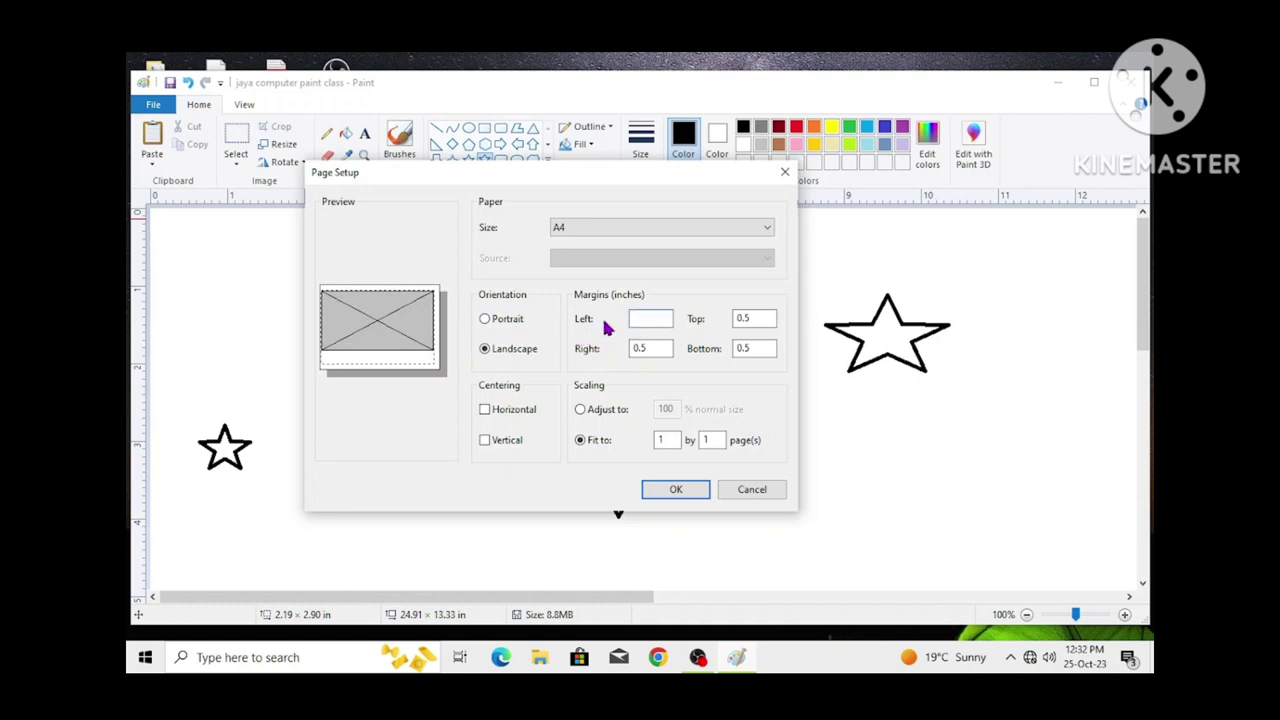
key(BackSpace)
text(2)
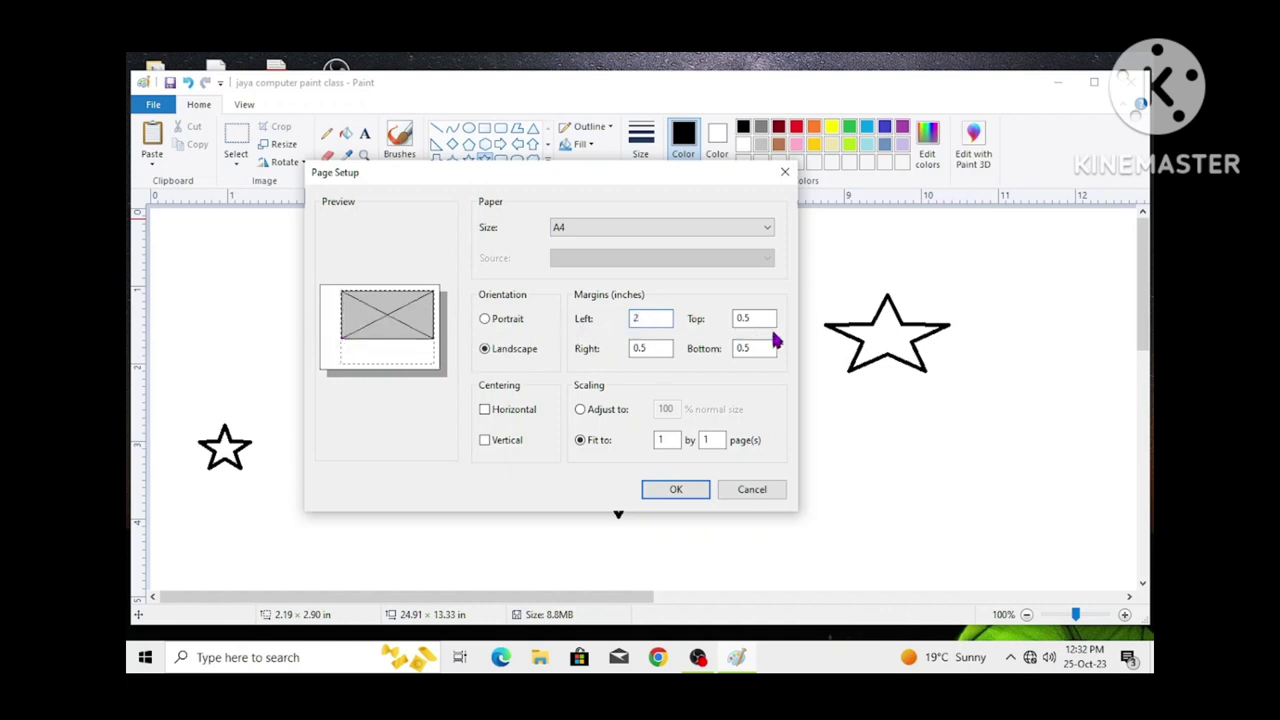
drag(766, 320, 710, 321)
text(2)
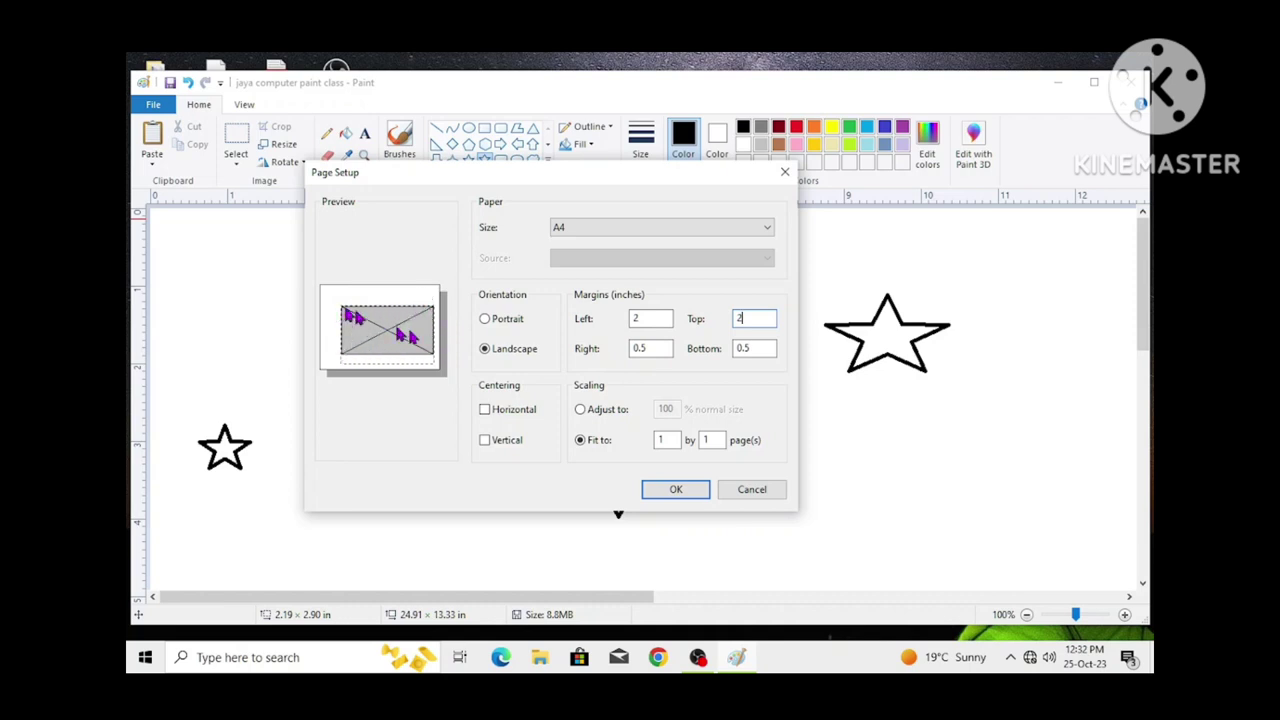
Set the right margin to 2 inches and the bottom margin to 3, and change the right margin to 4.
drag(651, 347, 618, 357)
text(2)
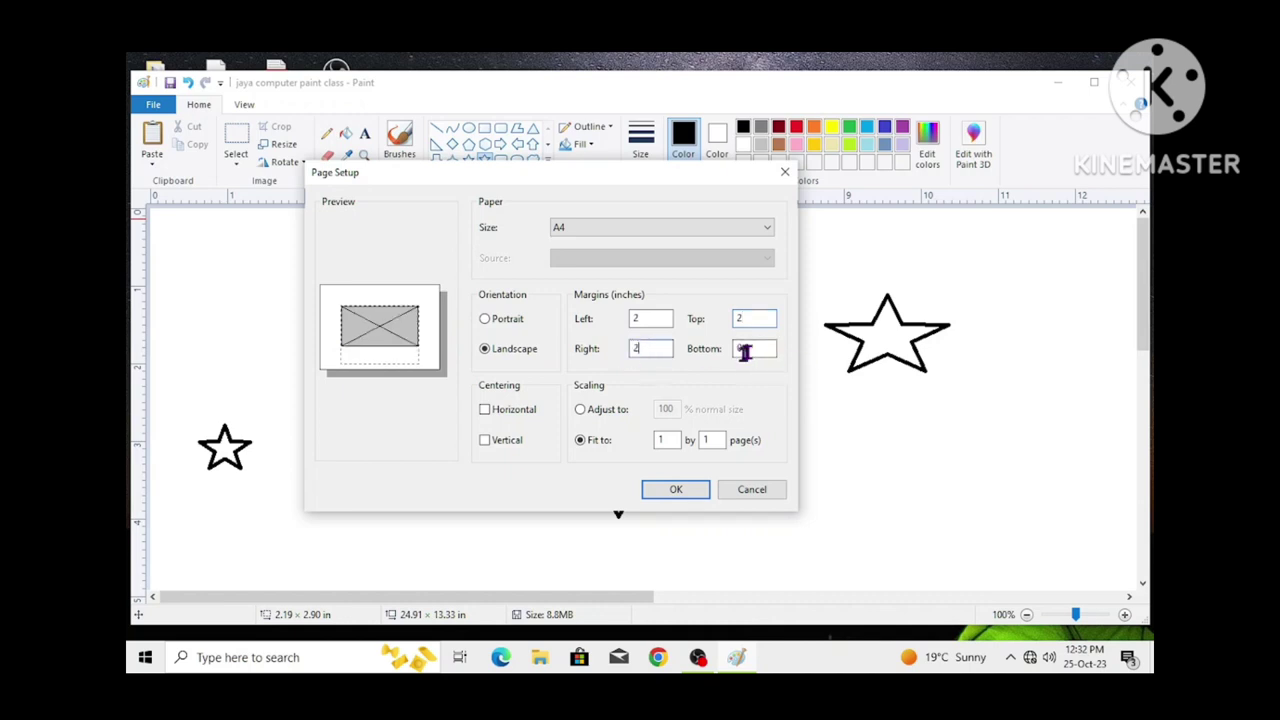
drag(750, 347, 737, 347)
text(3)
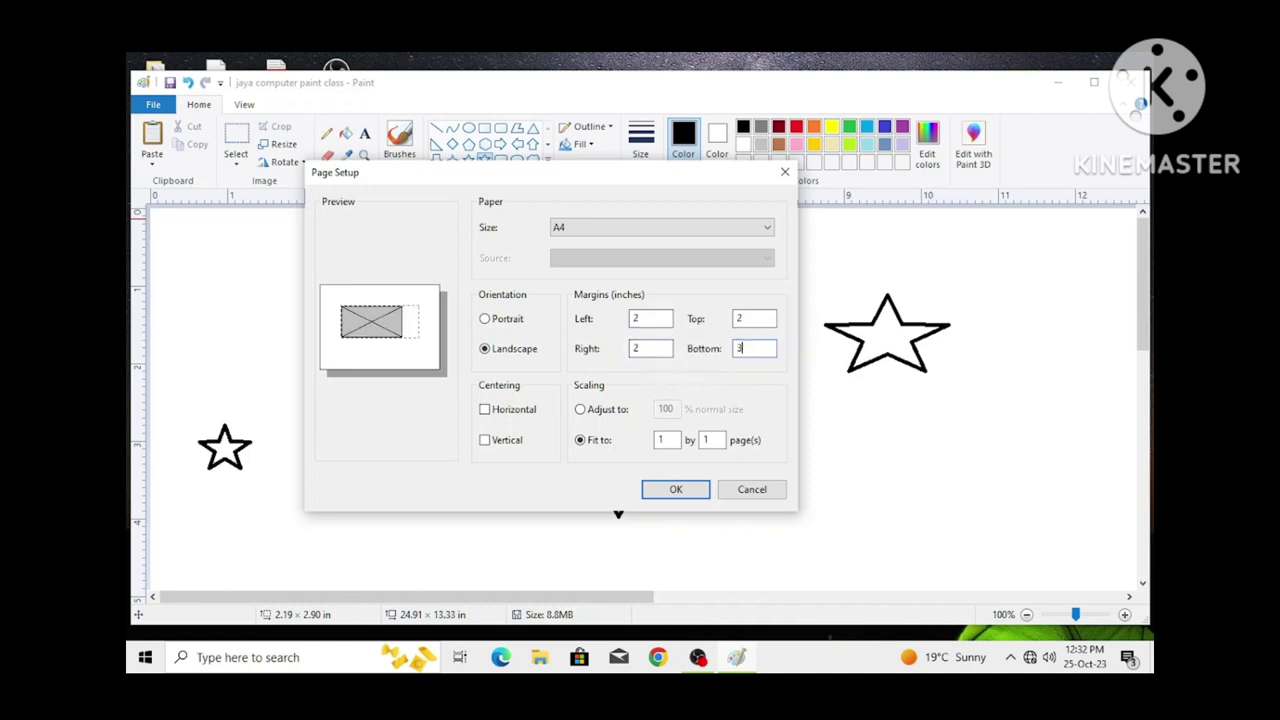
double_click(640, 347)
text(4)
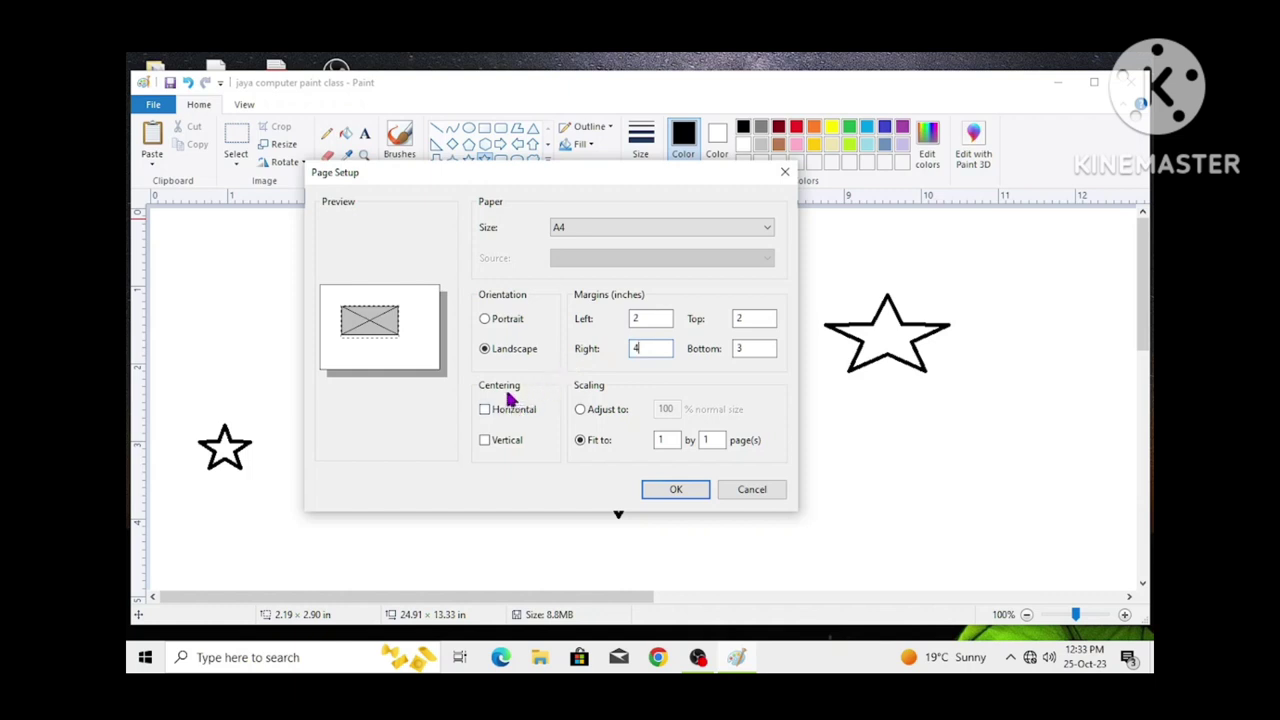
Set the left, top, right and bottom page margins to 1.5 inches each.
double_click(638, 320)
text(1.5)
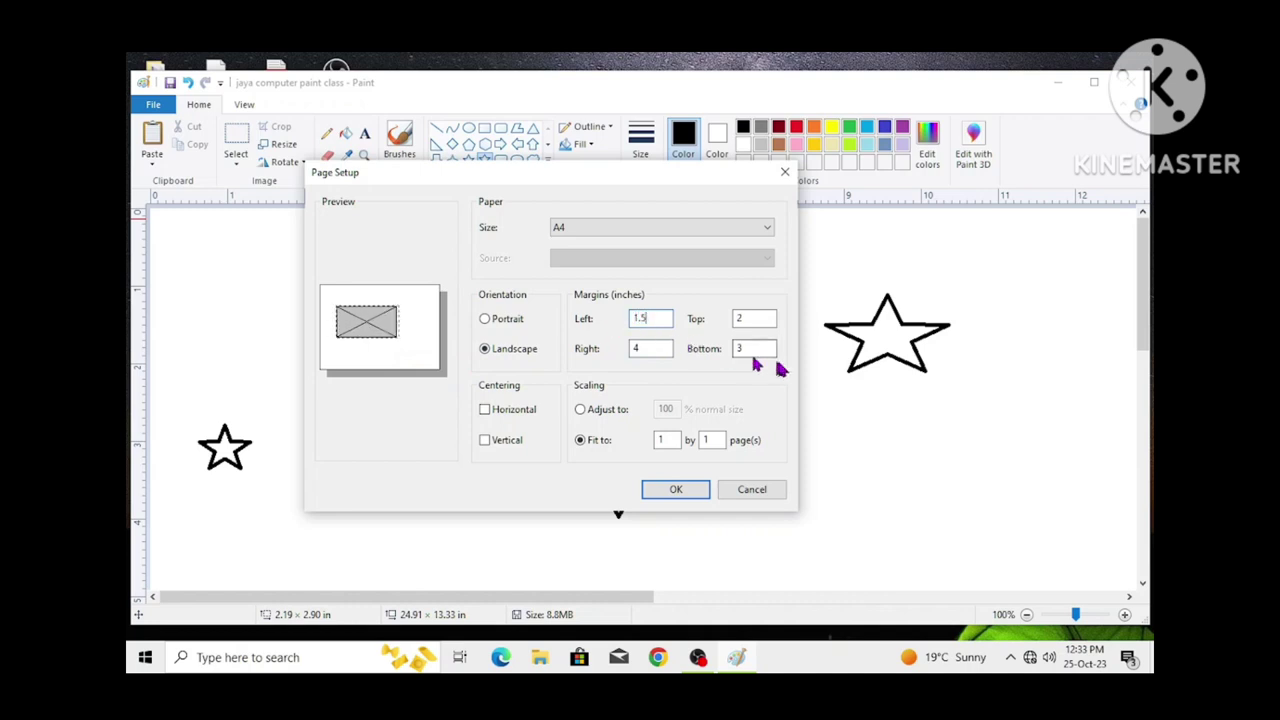
double_click(771, 322)
text(1.5)
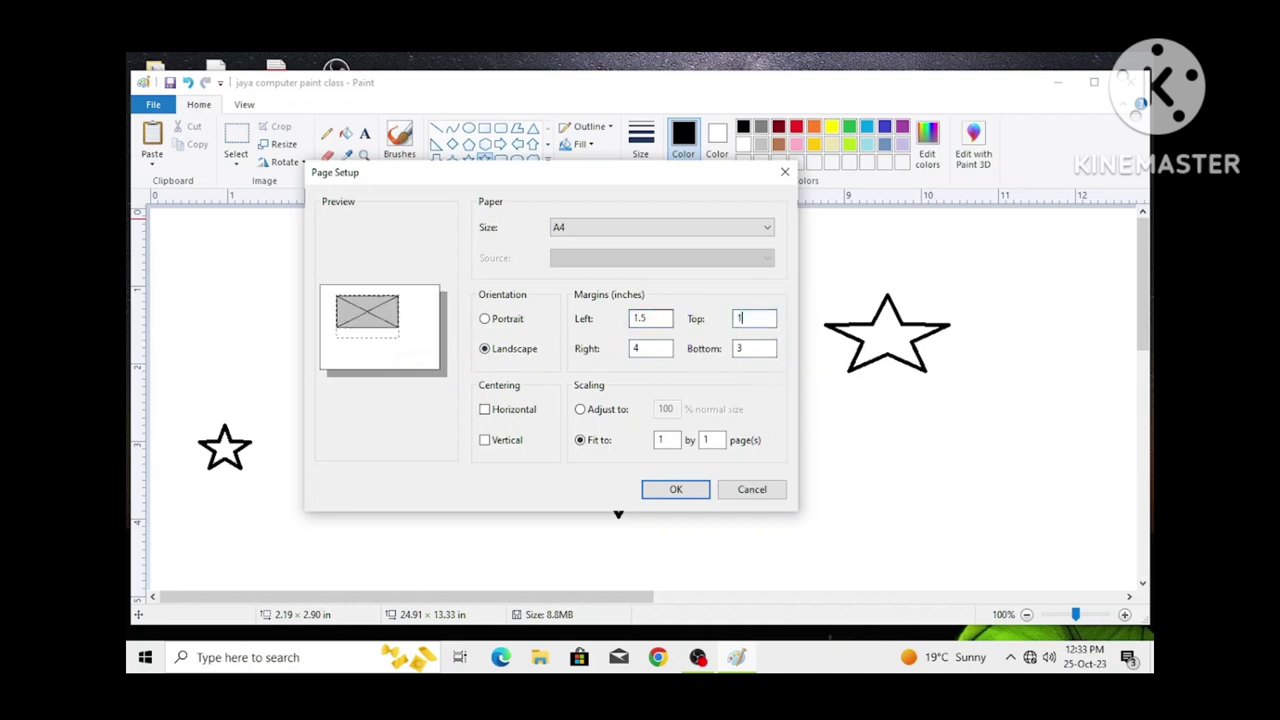
double_click(655, 349)
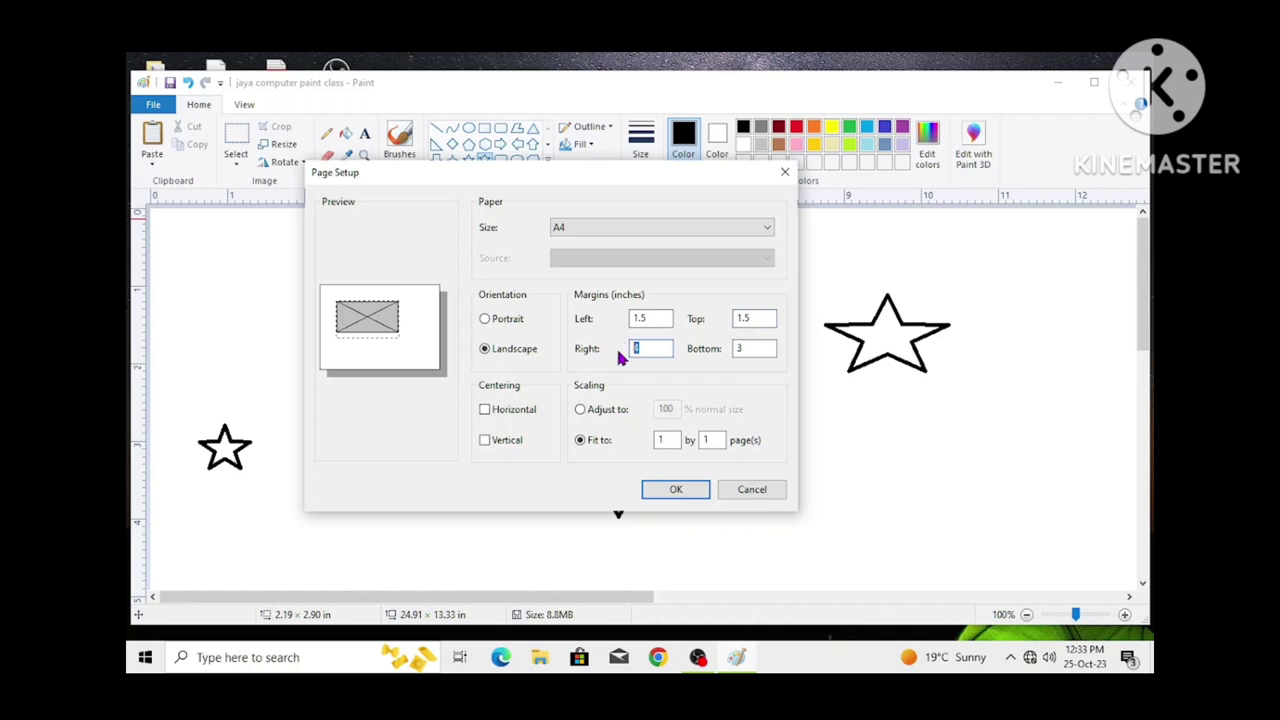
text(1.5)
double_click(749, 349)
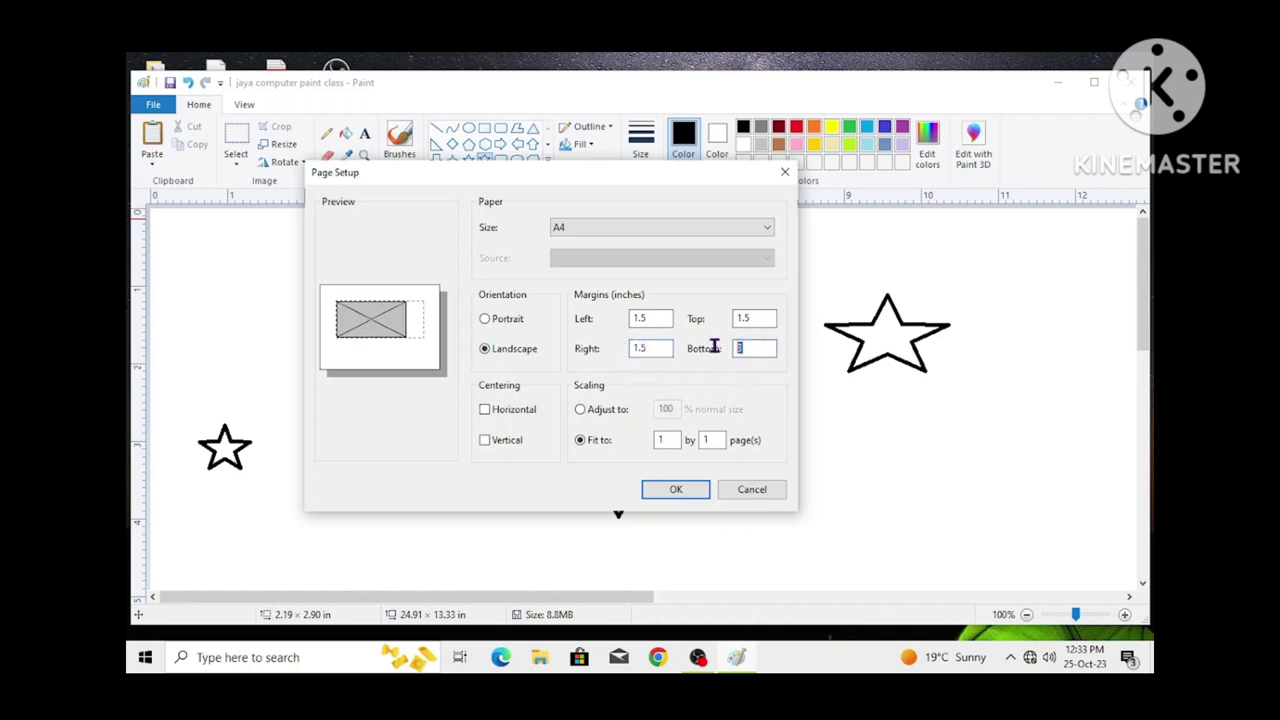
text(1.5)
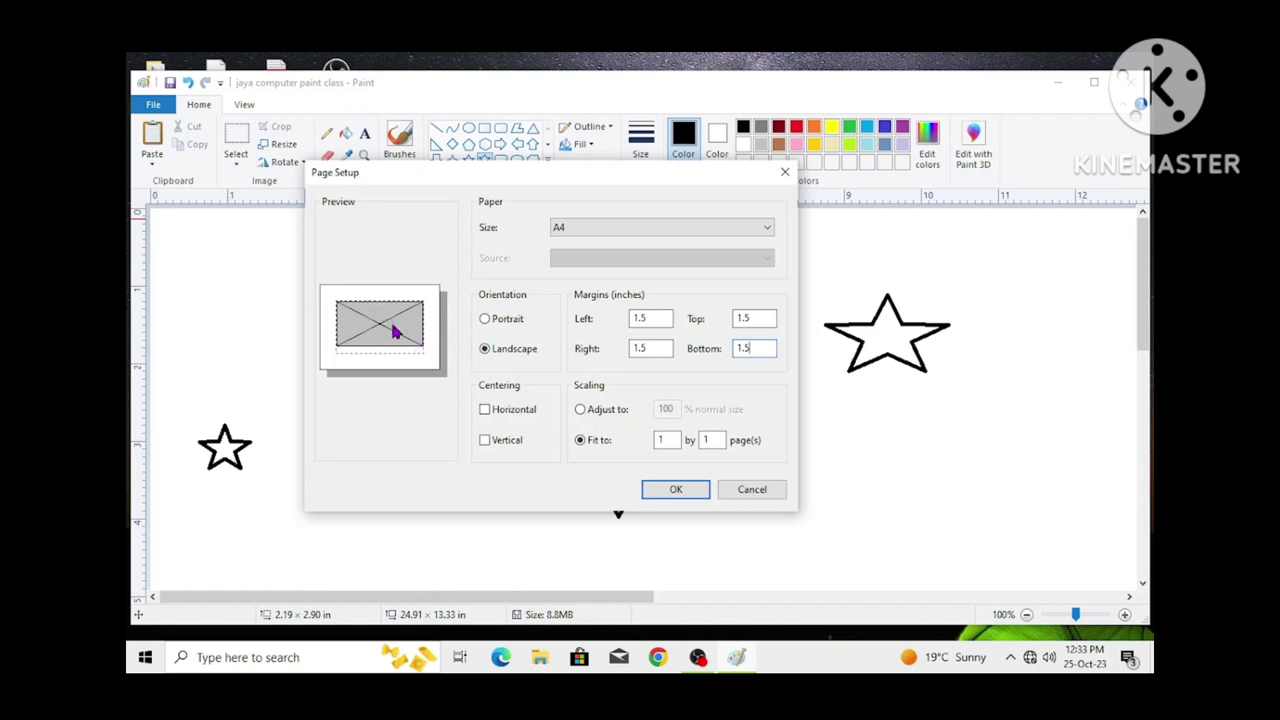
Center the picture horizontally and vertically on the page and adjust the scaling to 50% of normal size.
click(486, 411)
click(485, 442)
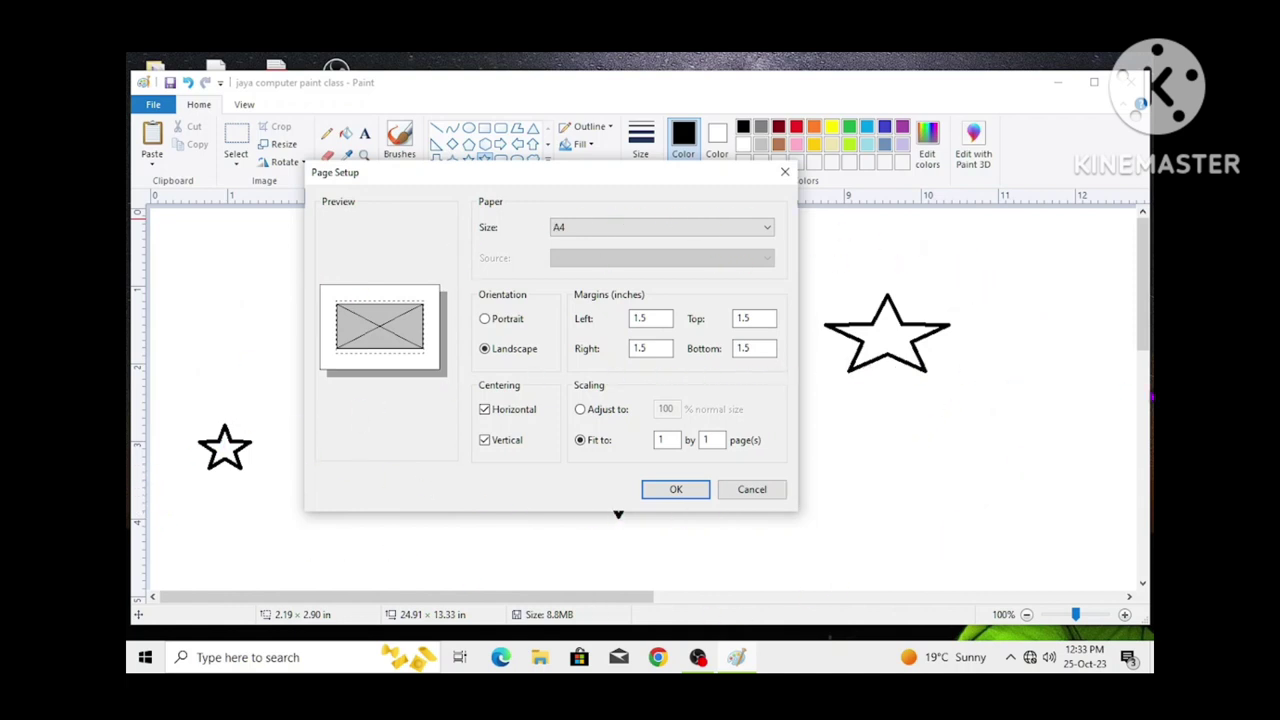
click(590, 411)
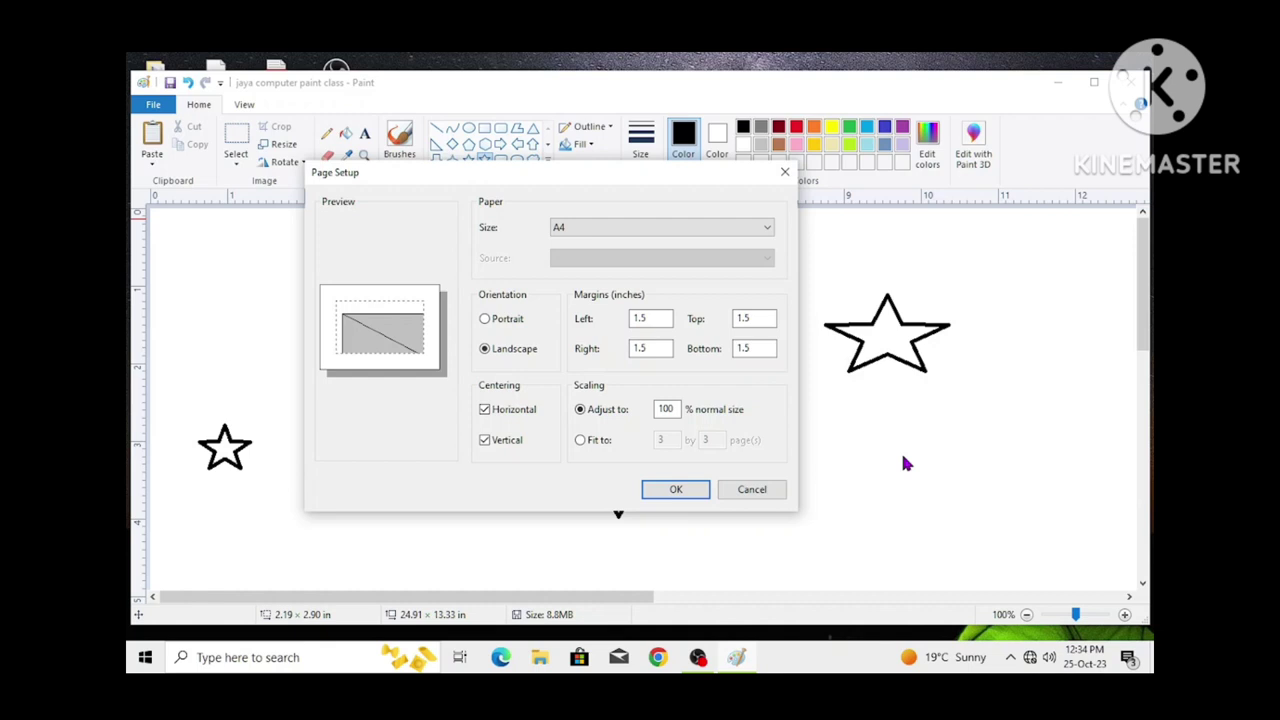
double_click(678, 411)
text(50)
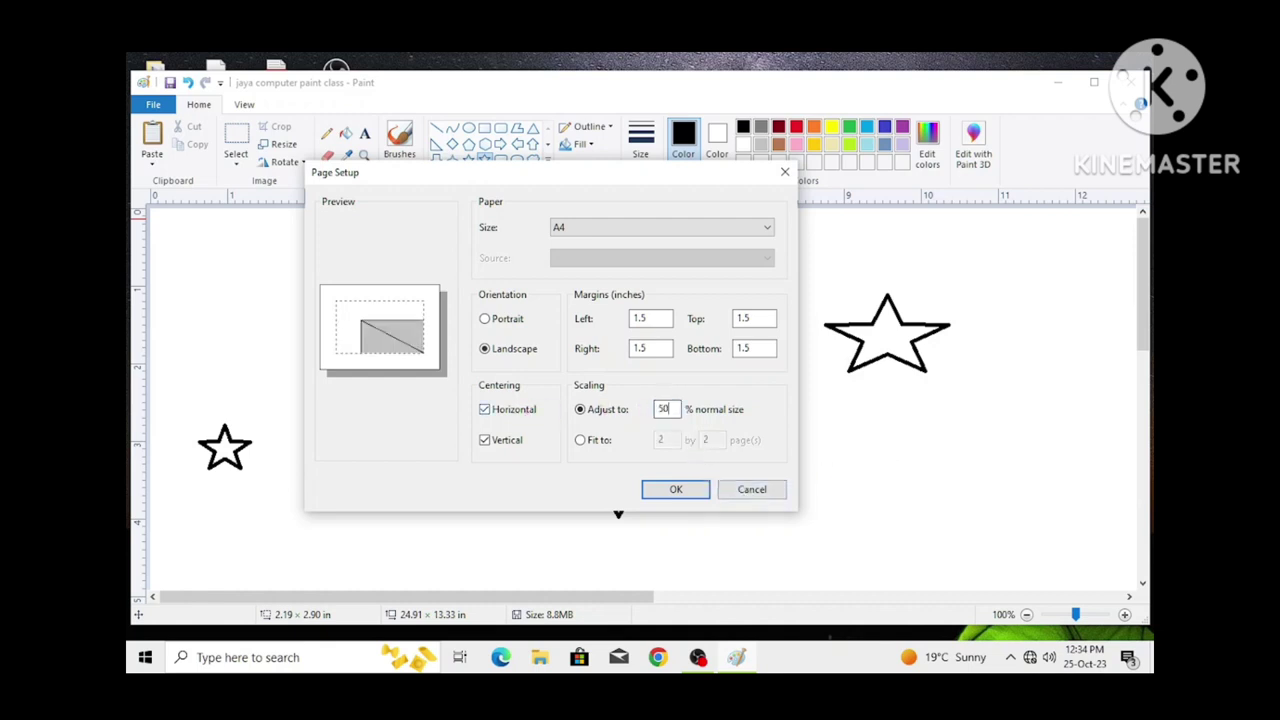
Turn off horizontal centering, try 60% scaling, and accept the page setup with scaling at 100% of normal size.
click(529, 418)
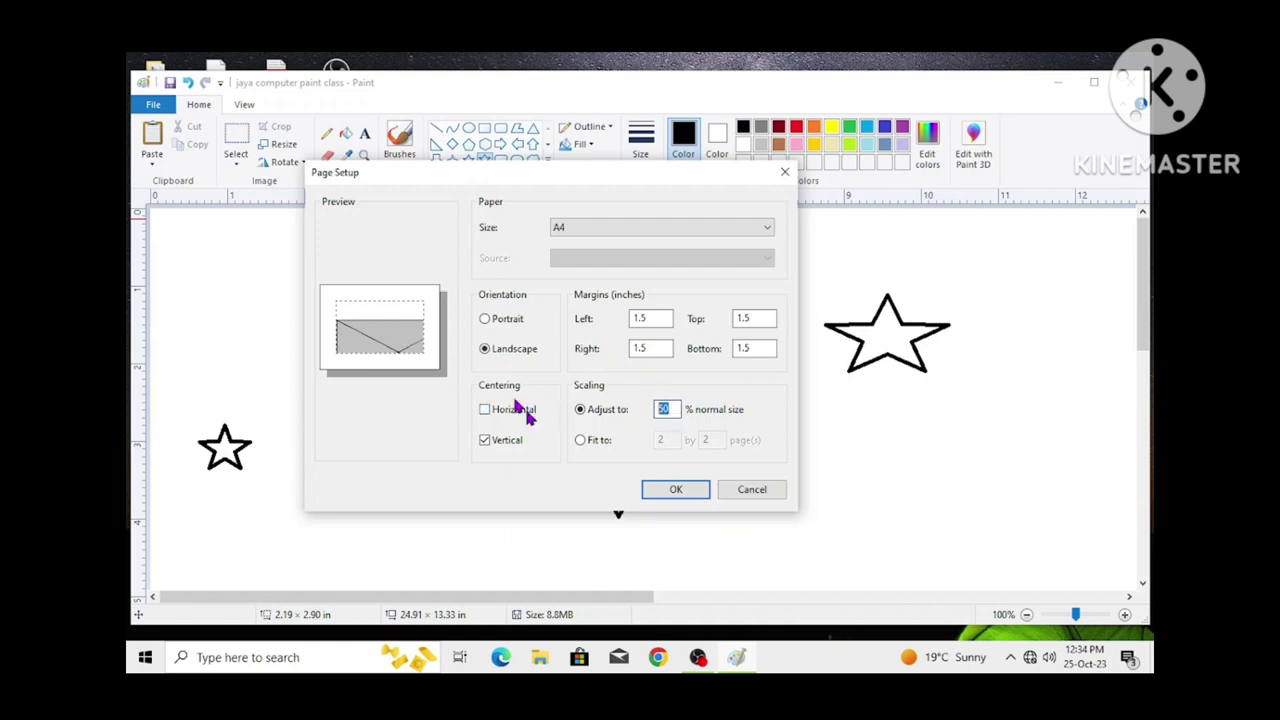
text(60)
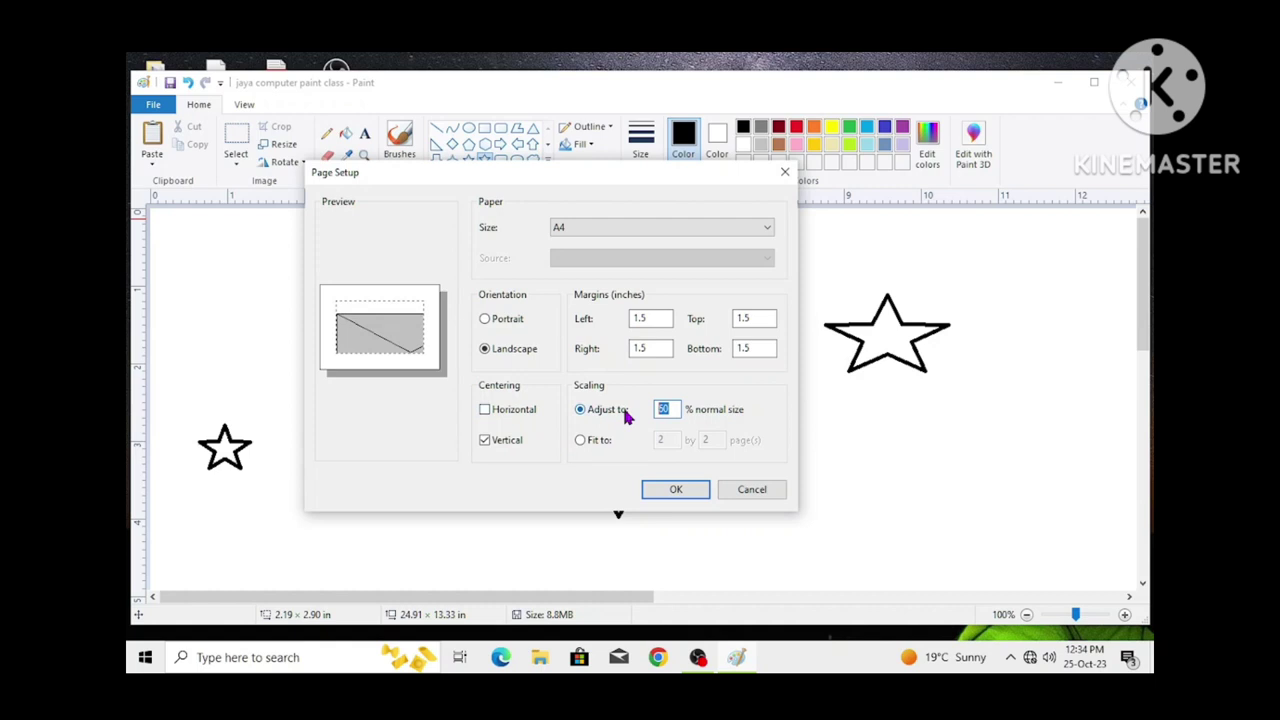
key(ctrl+z)
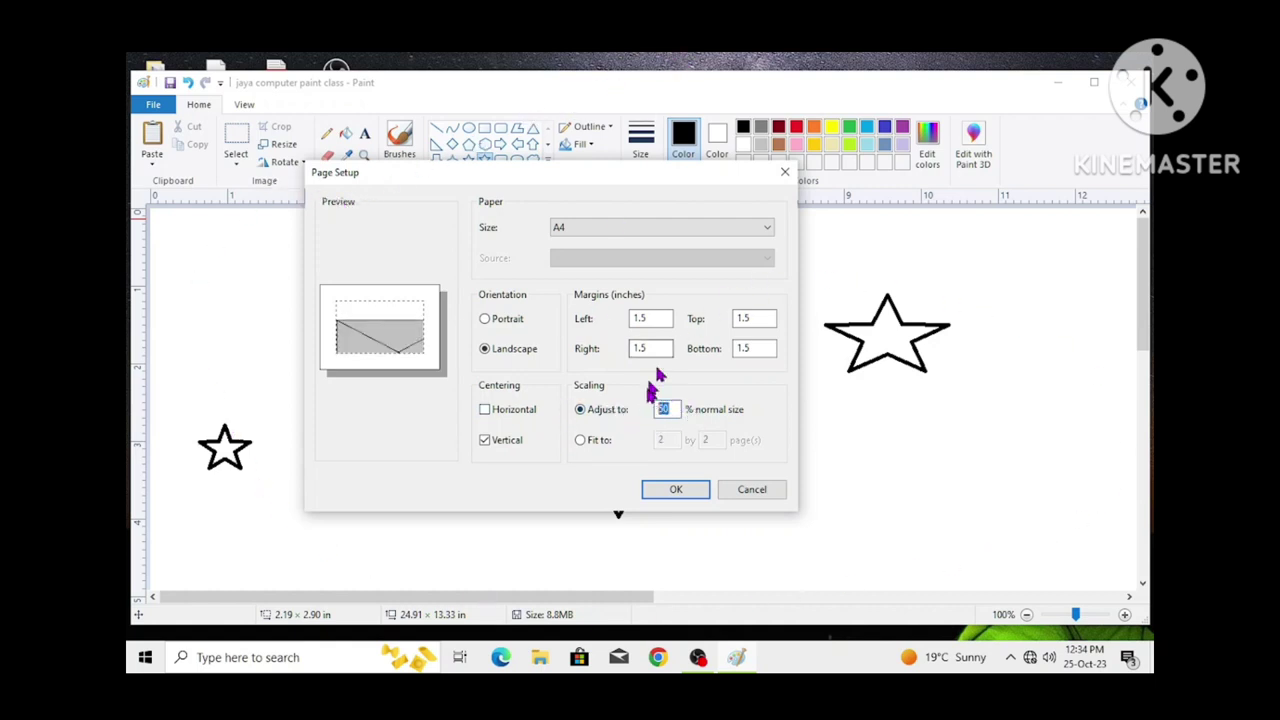
text(100)
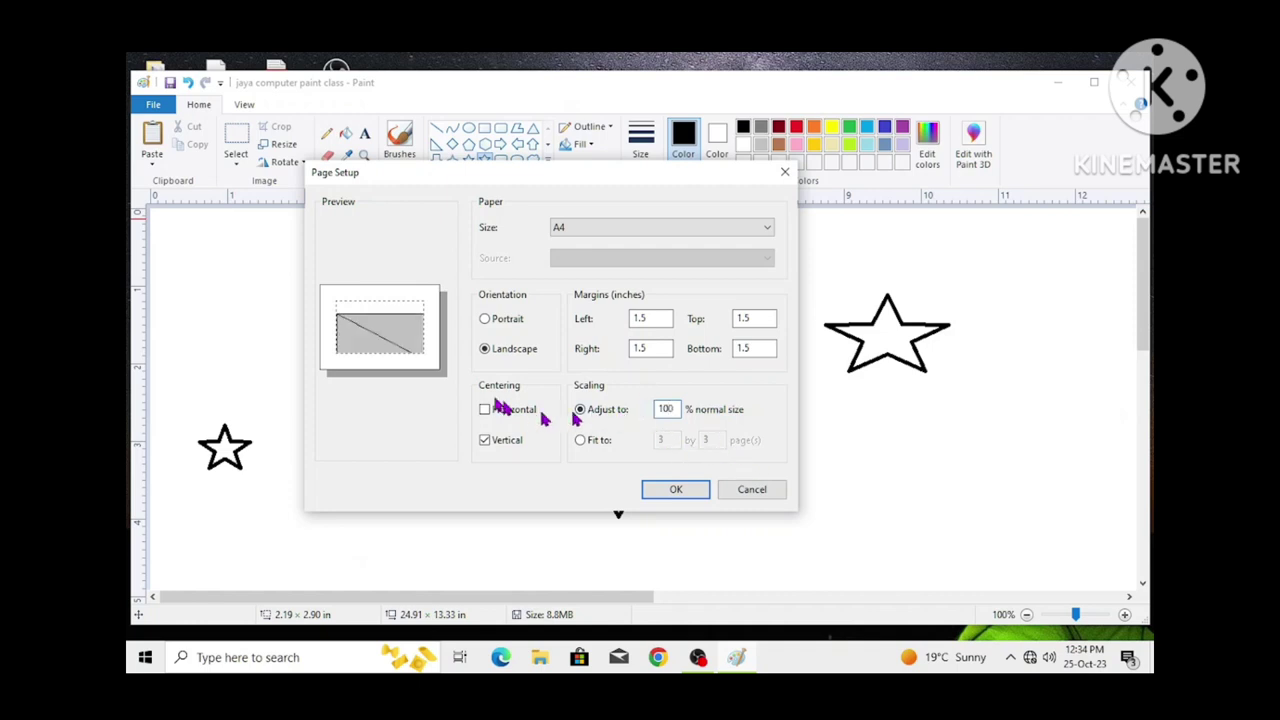
click(680, 494)
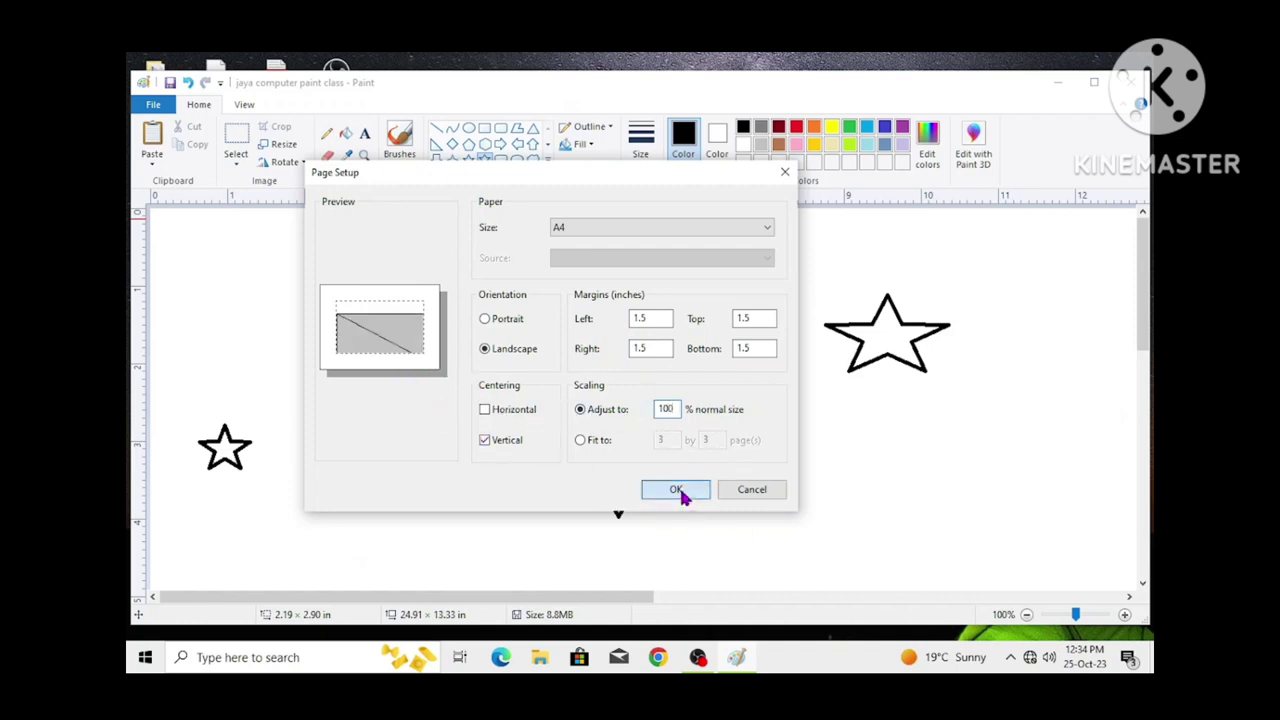
click(679, 493)
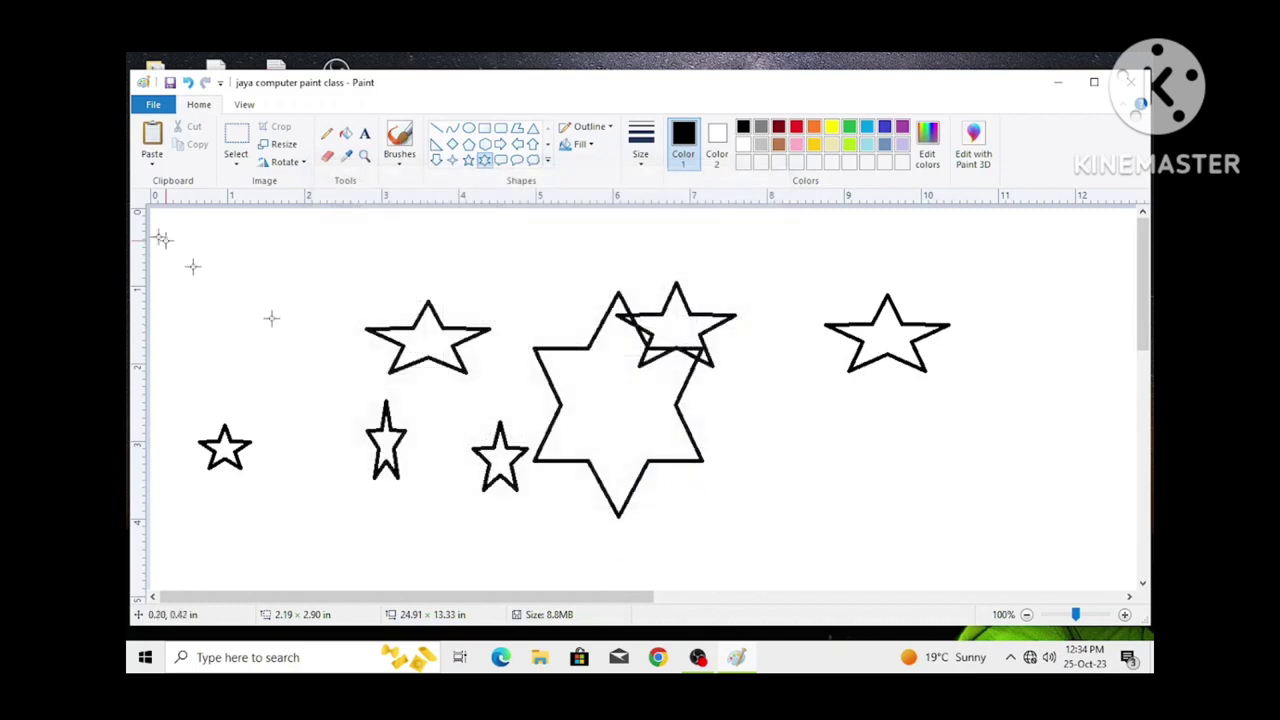
Review the print settings for the picture with the page range set to All, and close them without printing.
click(153, 104)
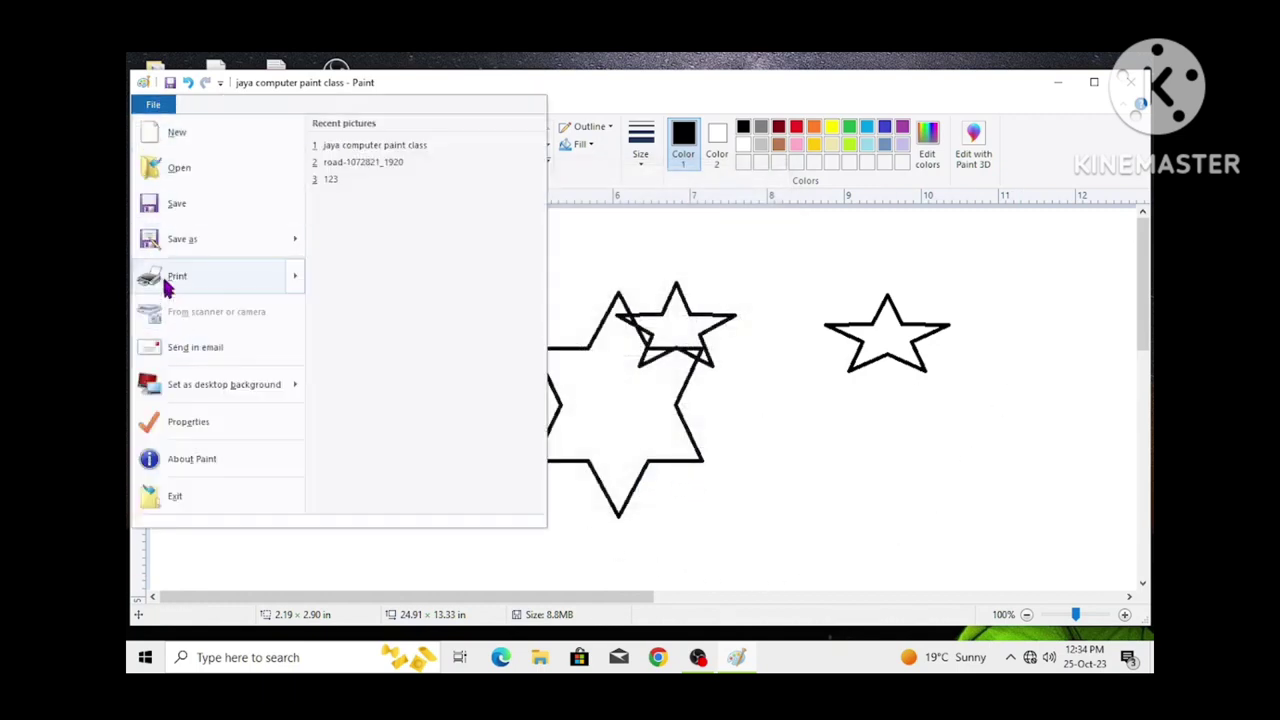
mouse_move(168, 280)
click(428, 156)
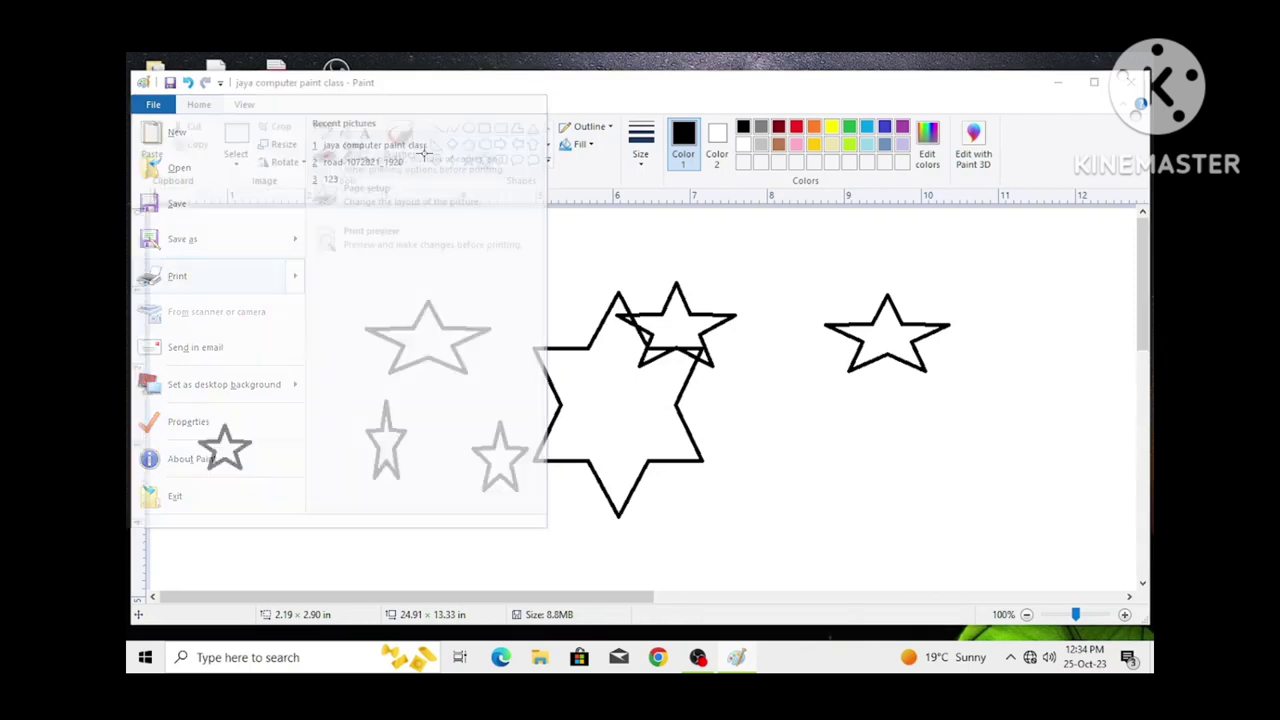
drag(372, 106, 566, 131)
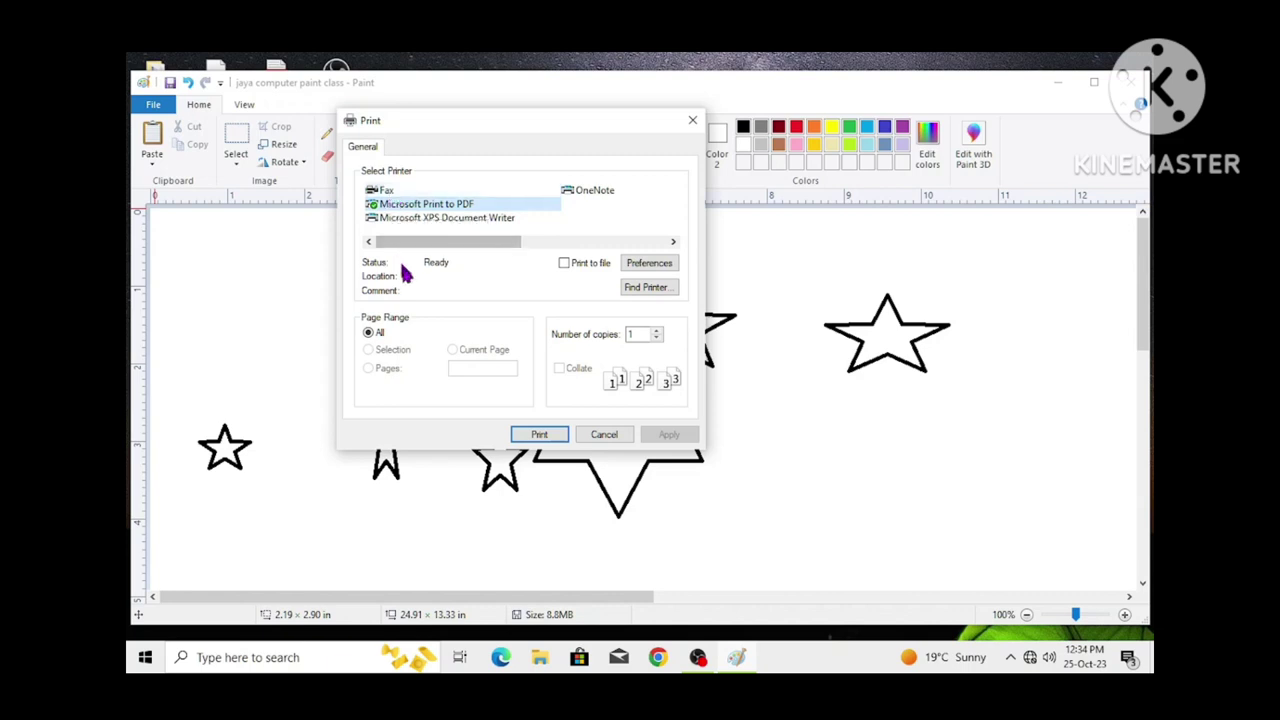
click(369, 334)
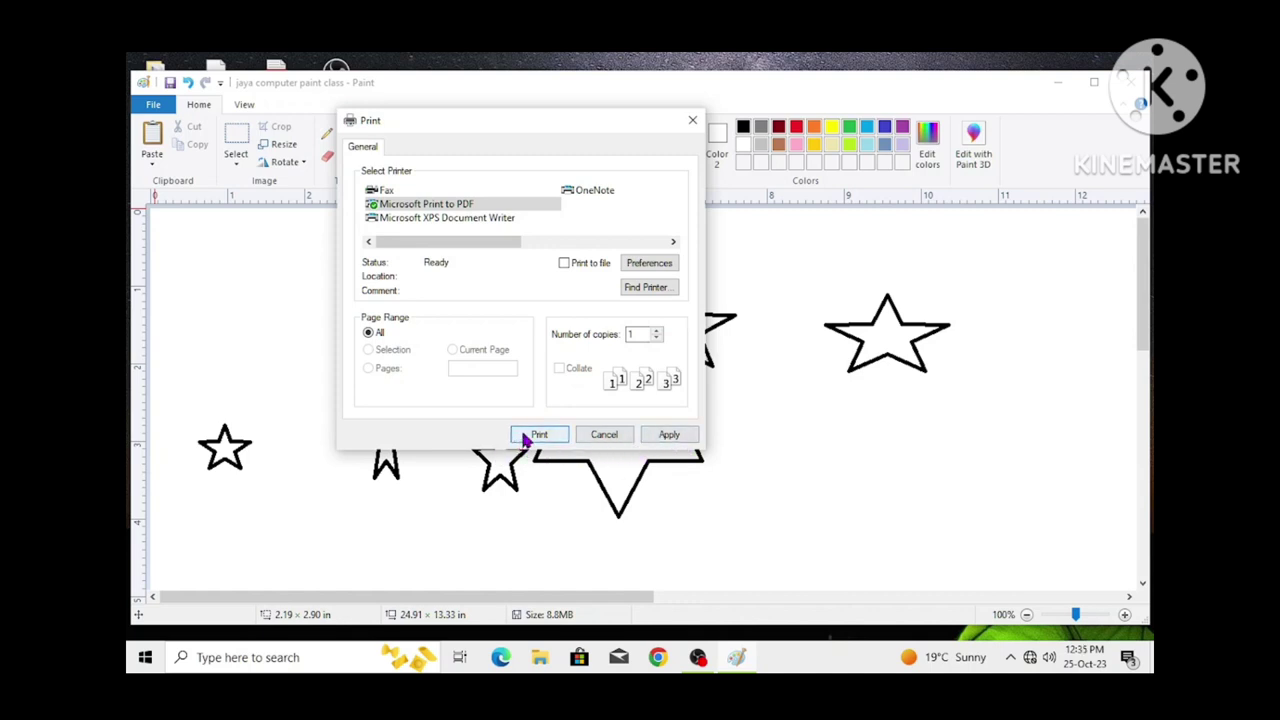
click(695, 116)
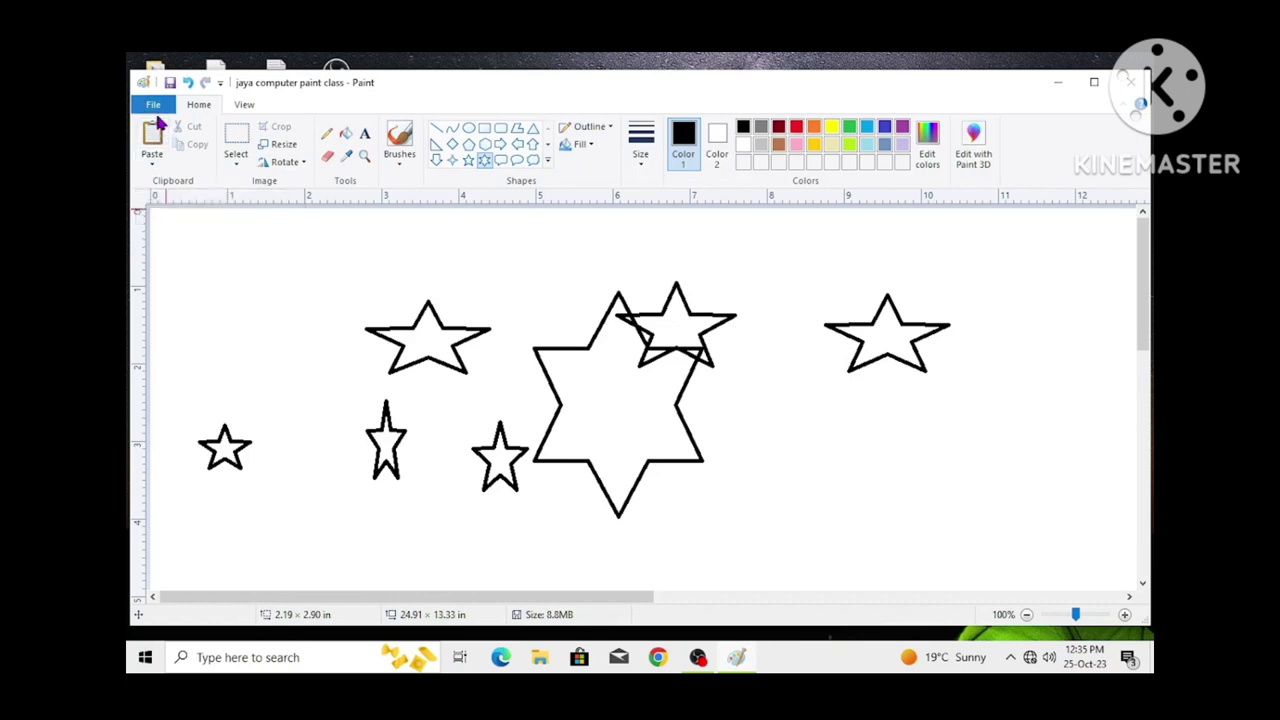
Examine the desktop background options, view the current desktop wallpaper, and return to the star drawing.
click(160, 111)
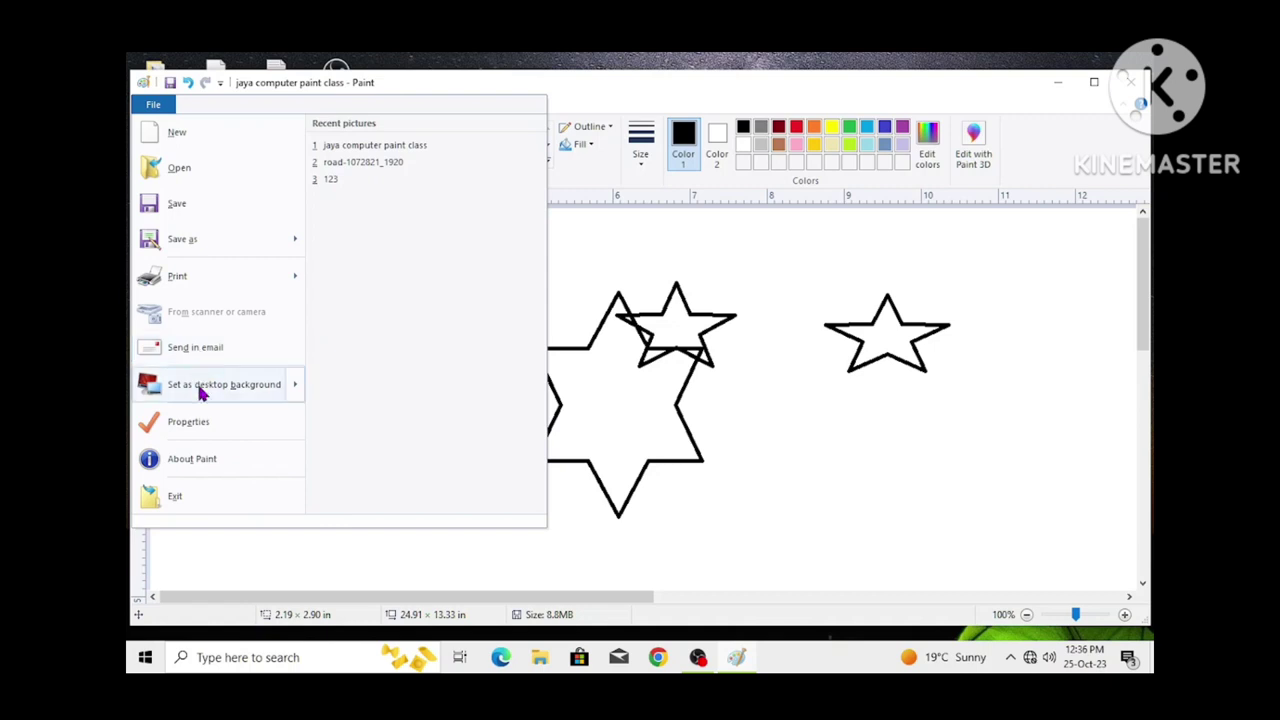
mouse_move(200, 391)
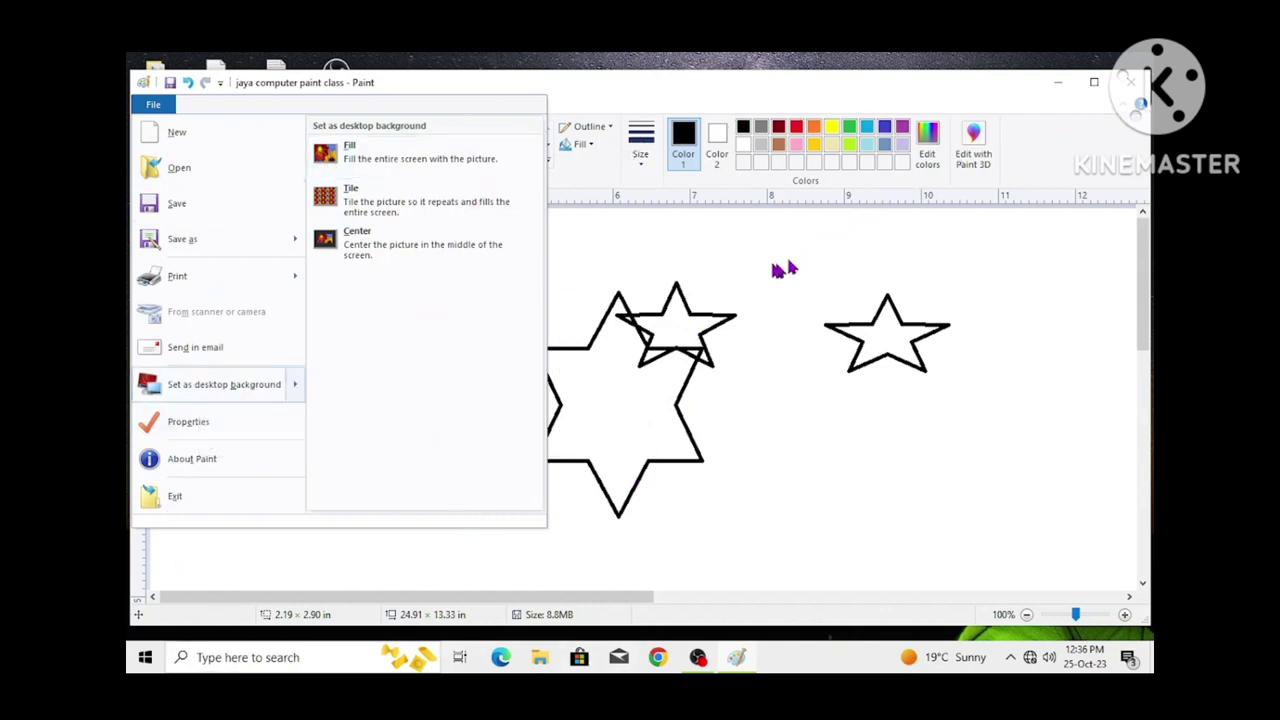
click(695, 236)
click(1058, 82)
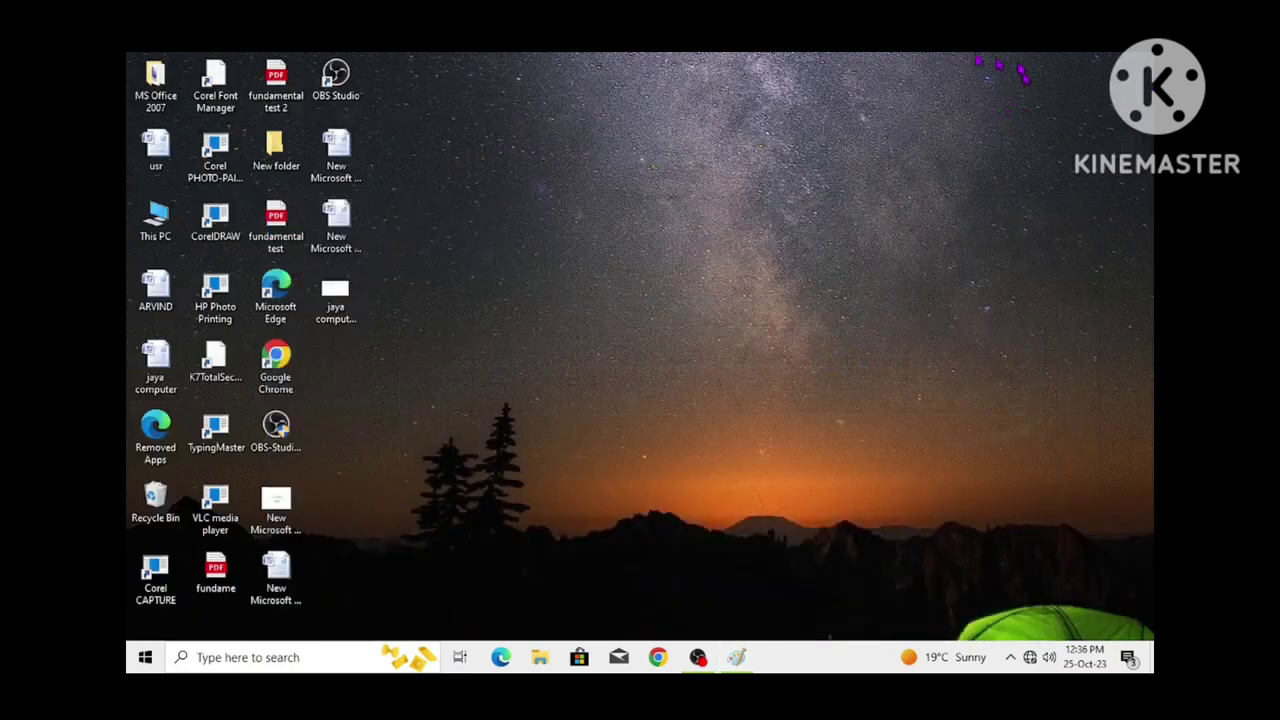
click(737, 659)
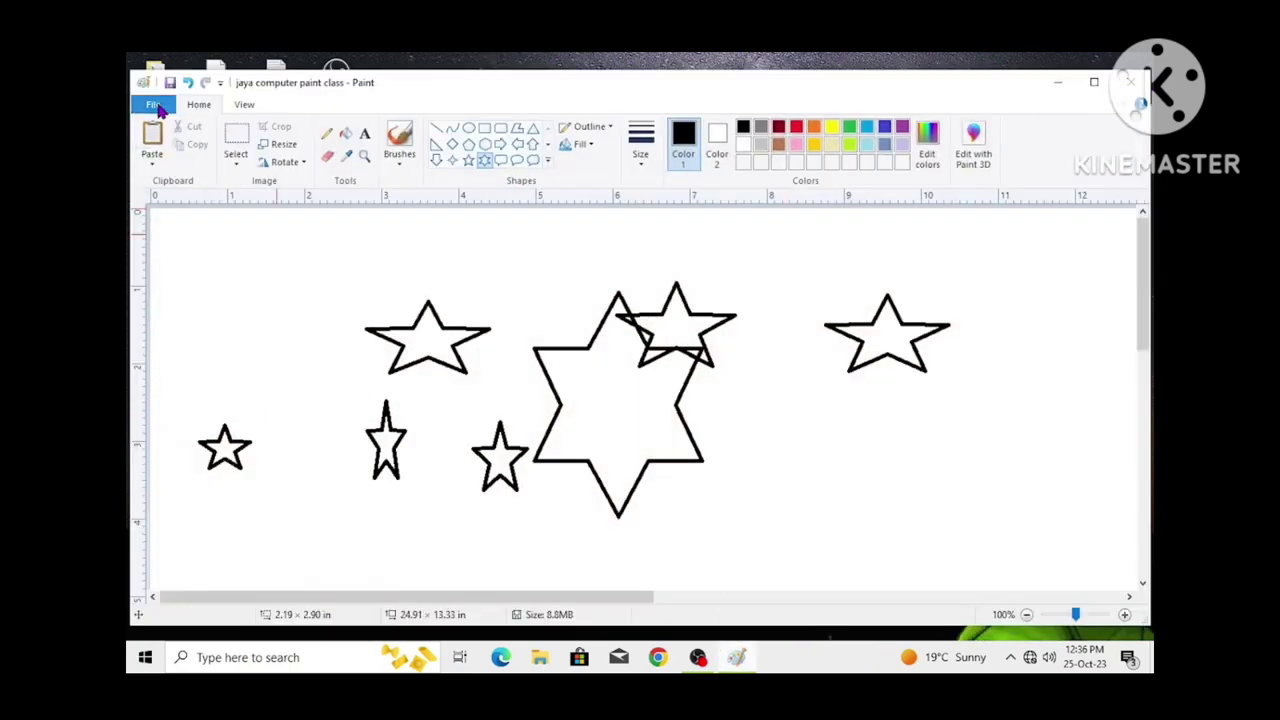
Set the star picture as a centered desktop background, check it on the desktop, and return to the drawing.
click(153, 104)
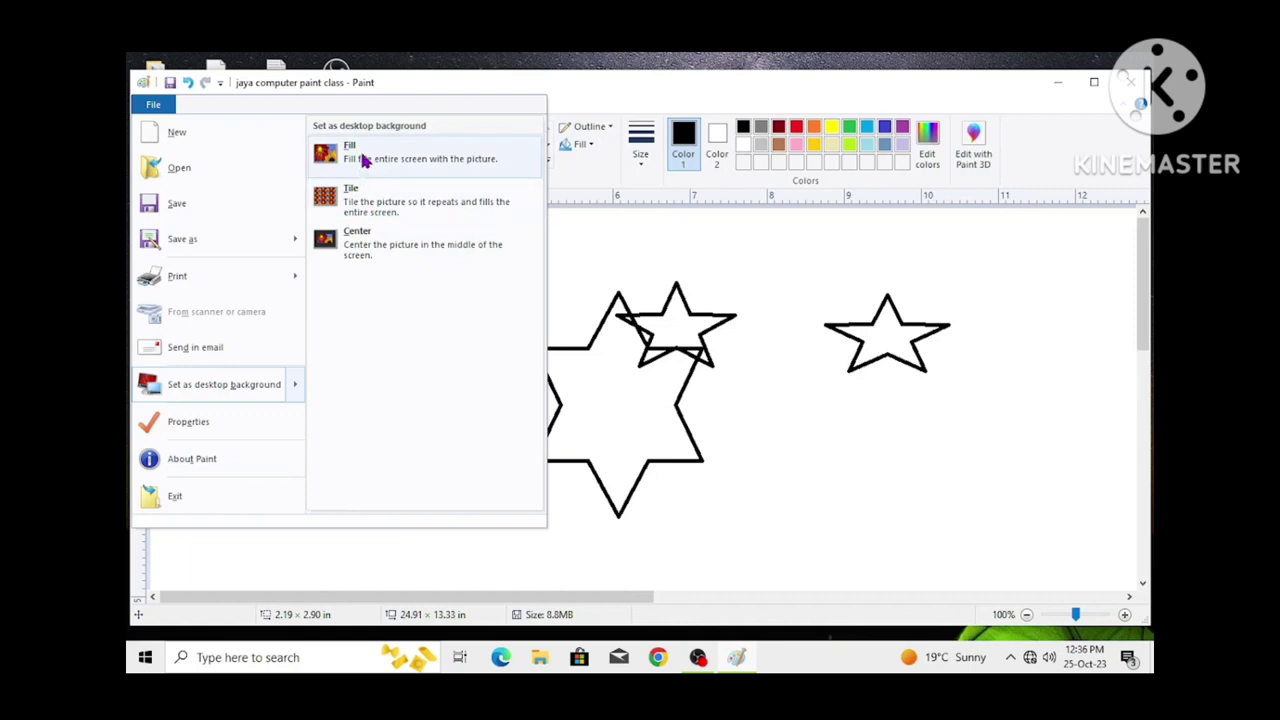
click(375, 244)
click(684, 398)
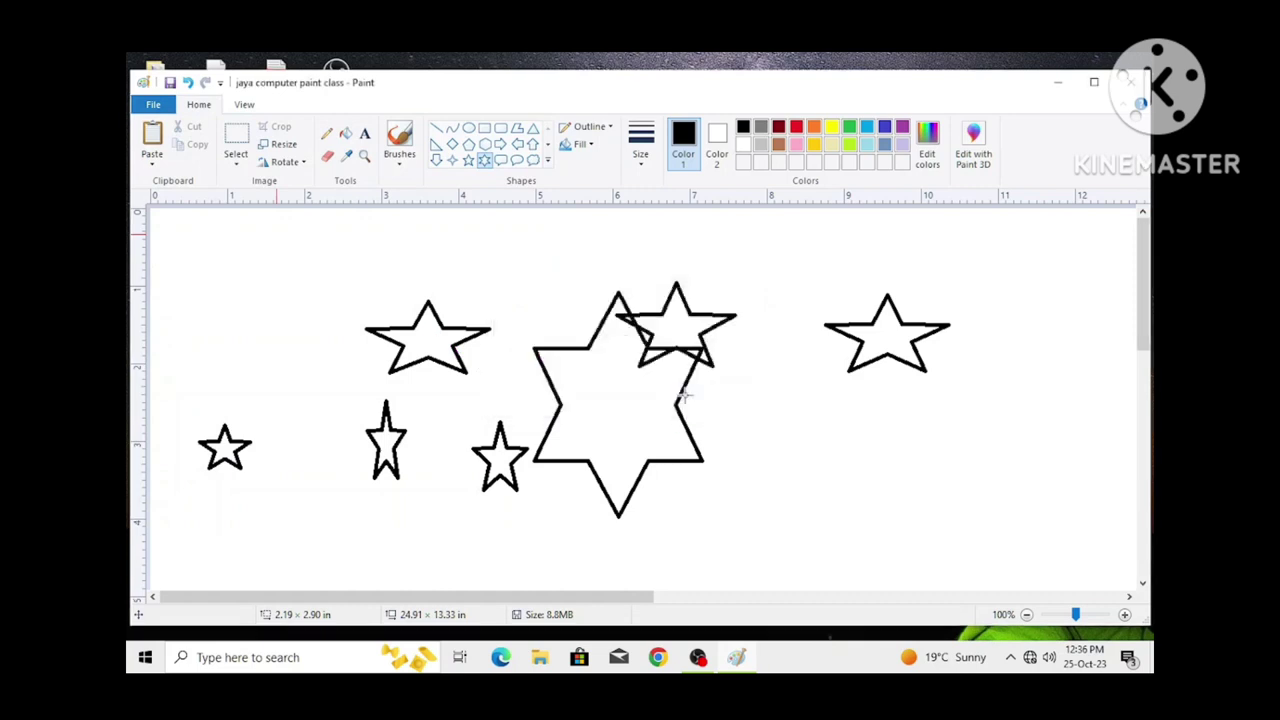
click(1057, 83)
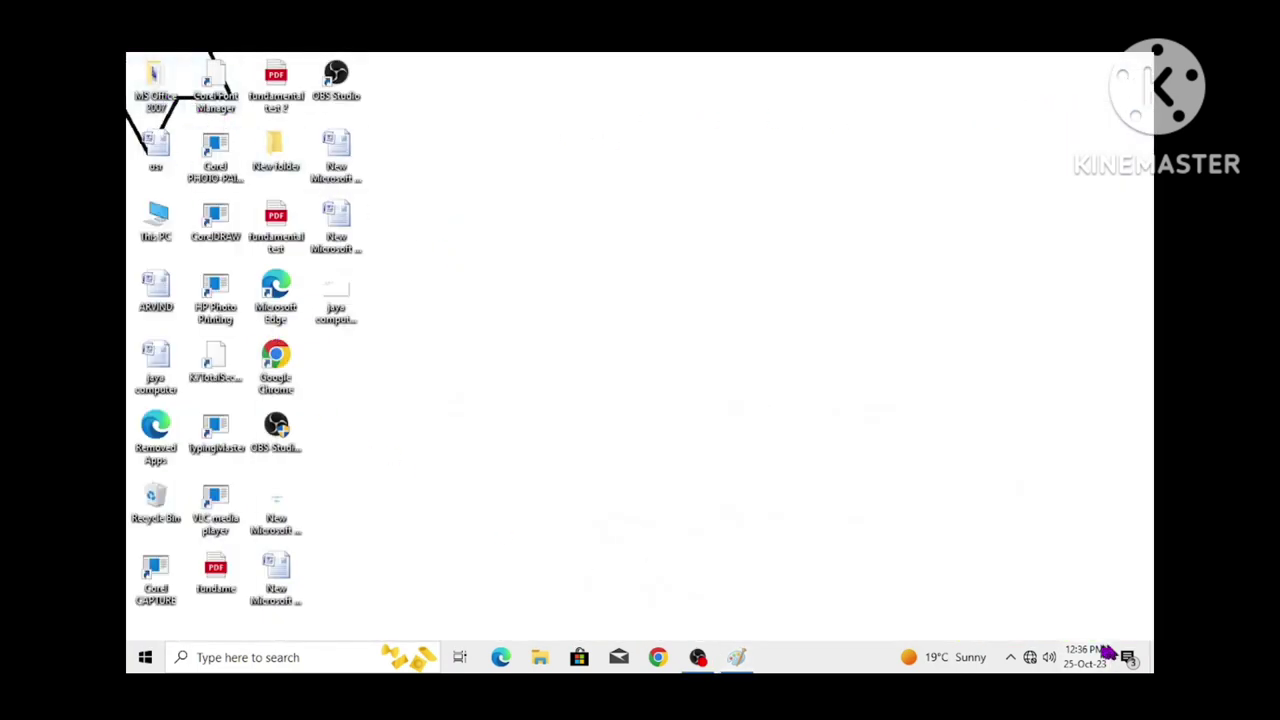
click(737, 657)
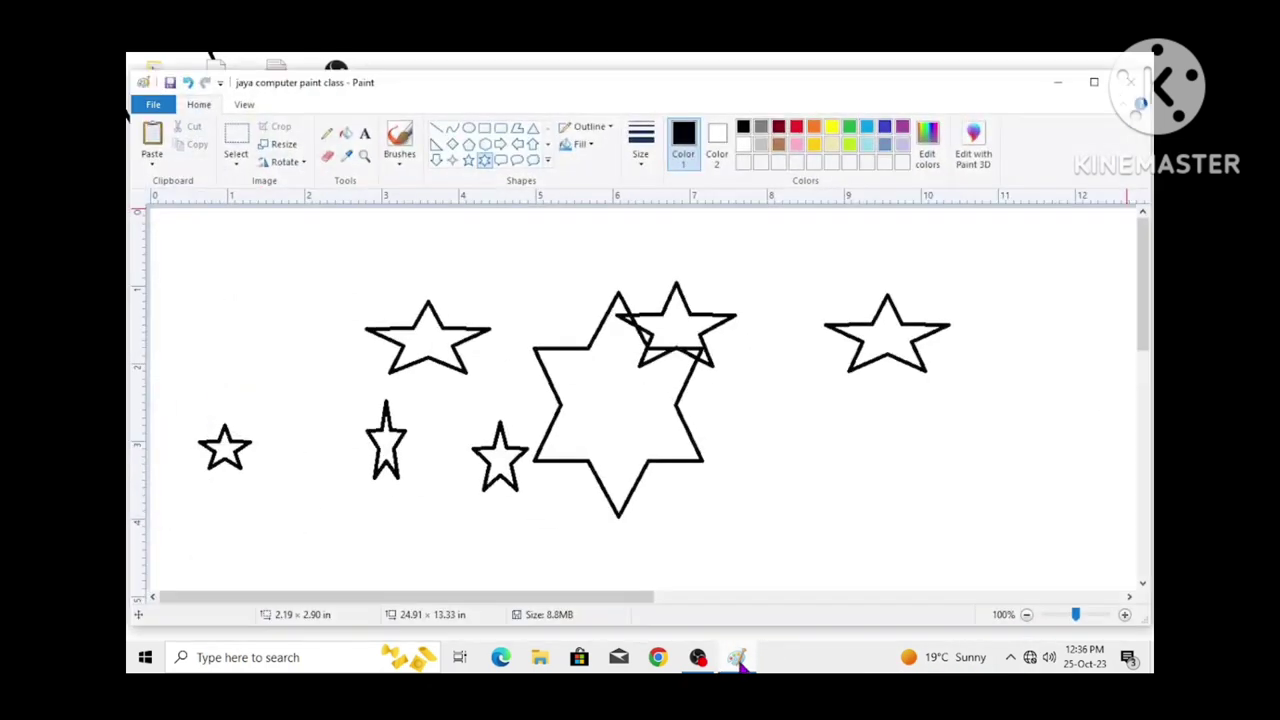
Set the star picture as a tiled desktop background, check it on the desktop, and return to the drawing.
click(153, 104)
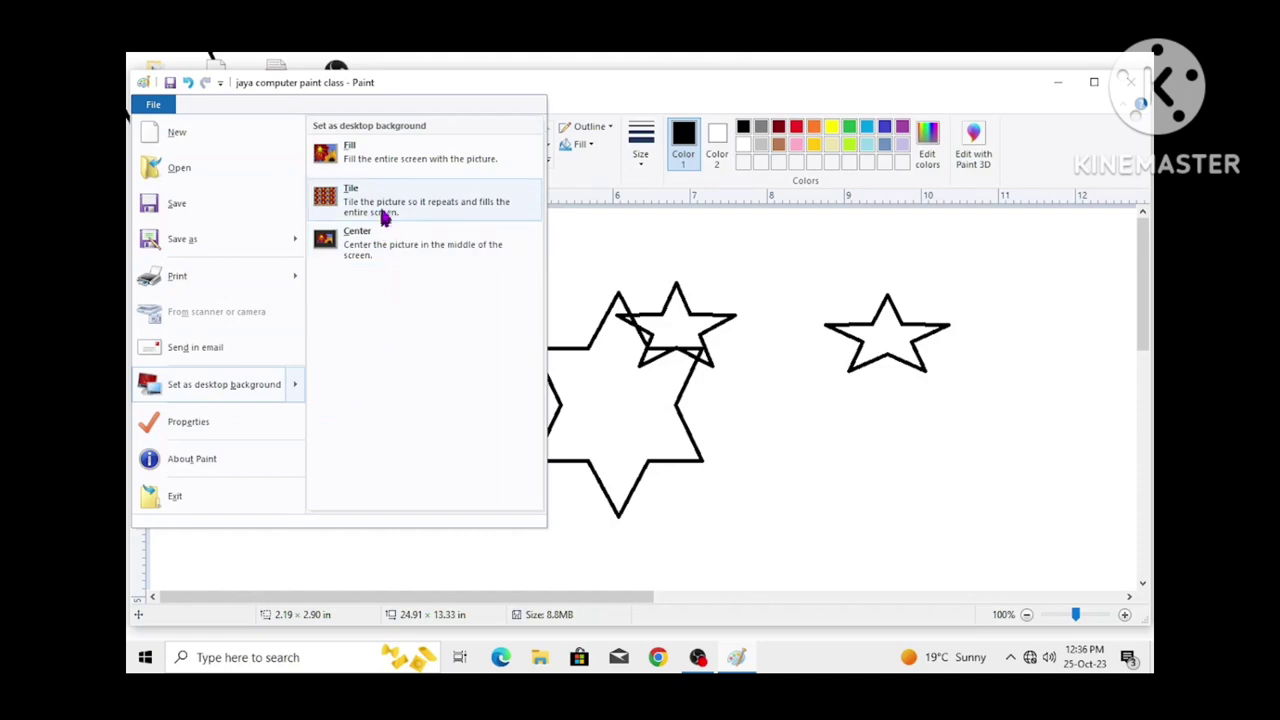
click(385, 211)
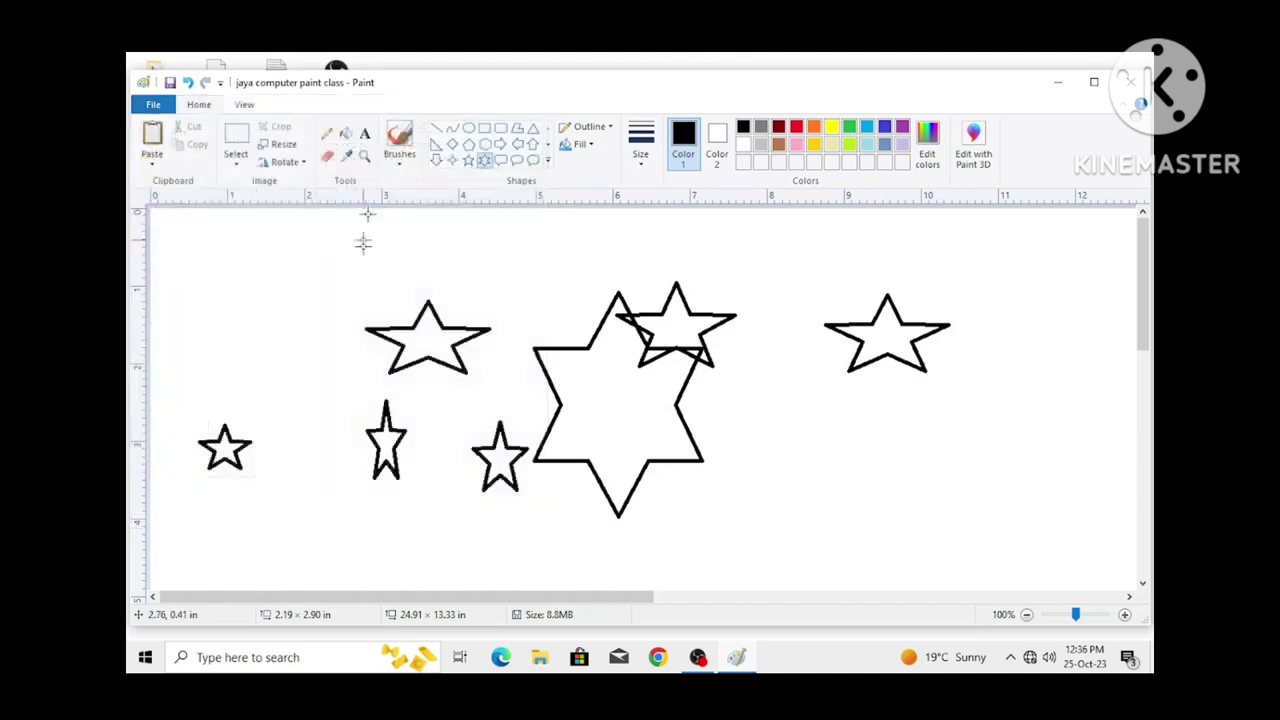
click(1057, 82)
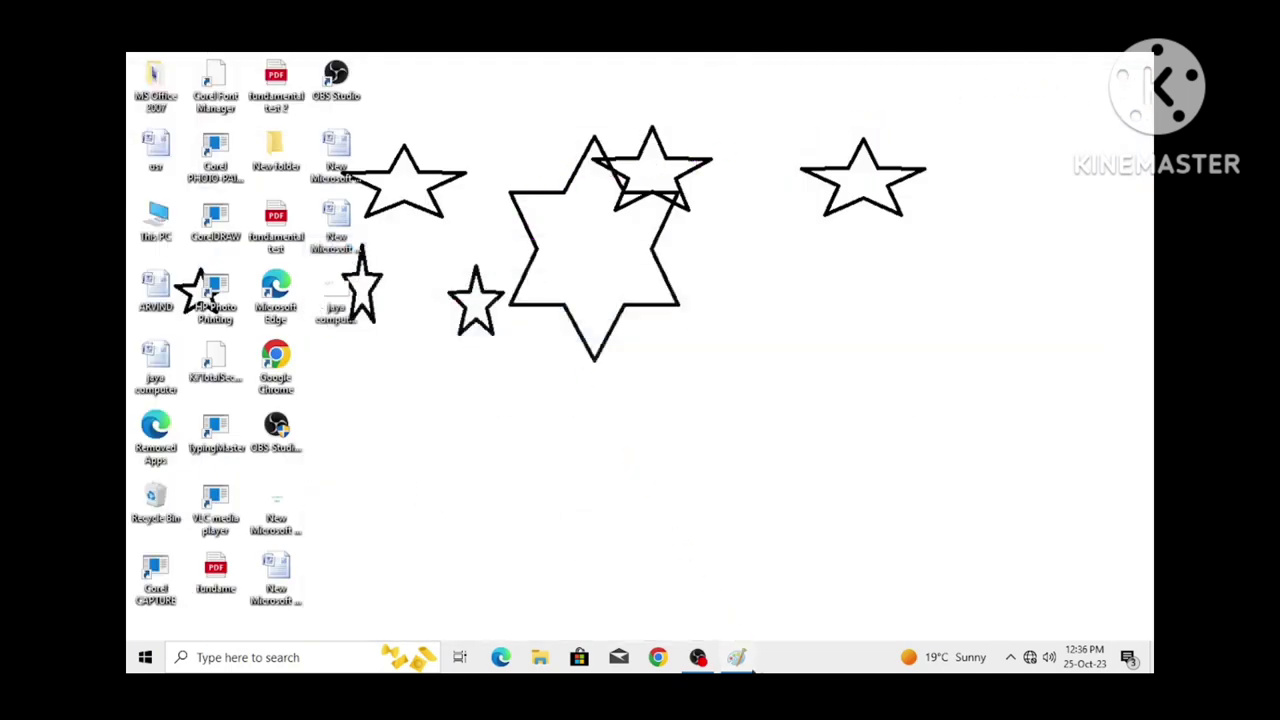
click(736, 657)
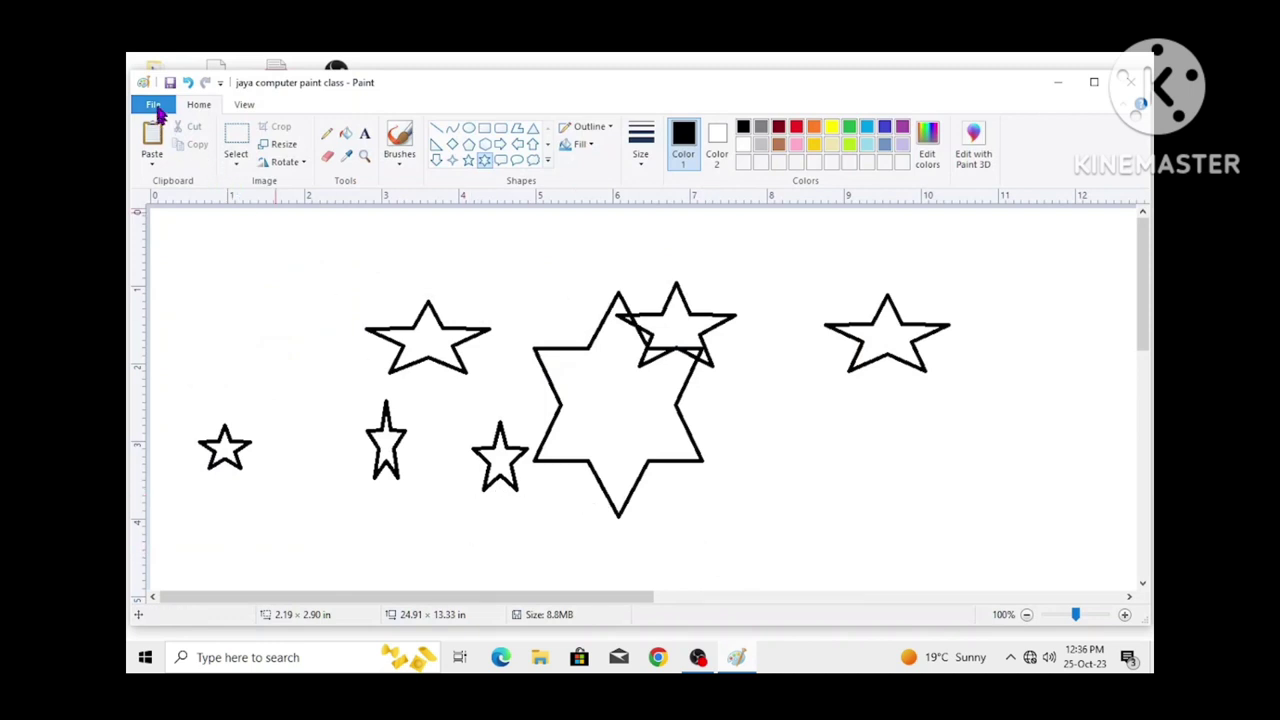
Set the star picture as the desktop background with the Fill option, check it on the desktop, and return to the drawing.
click(153, 104)
mouse_move(298, 388)
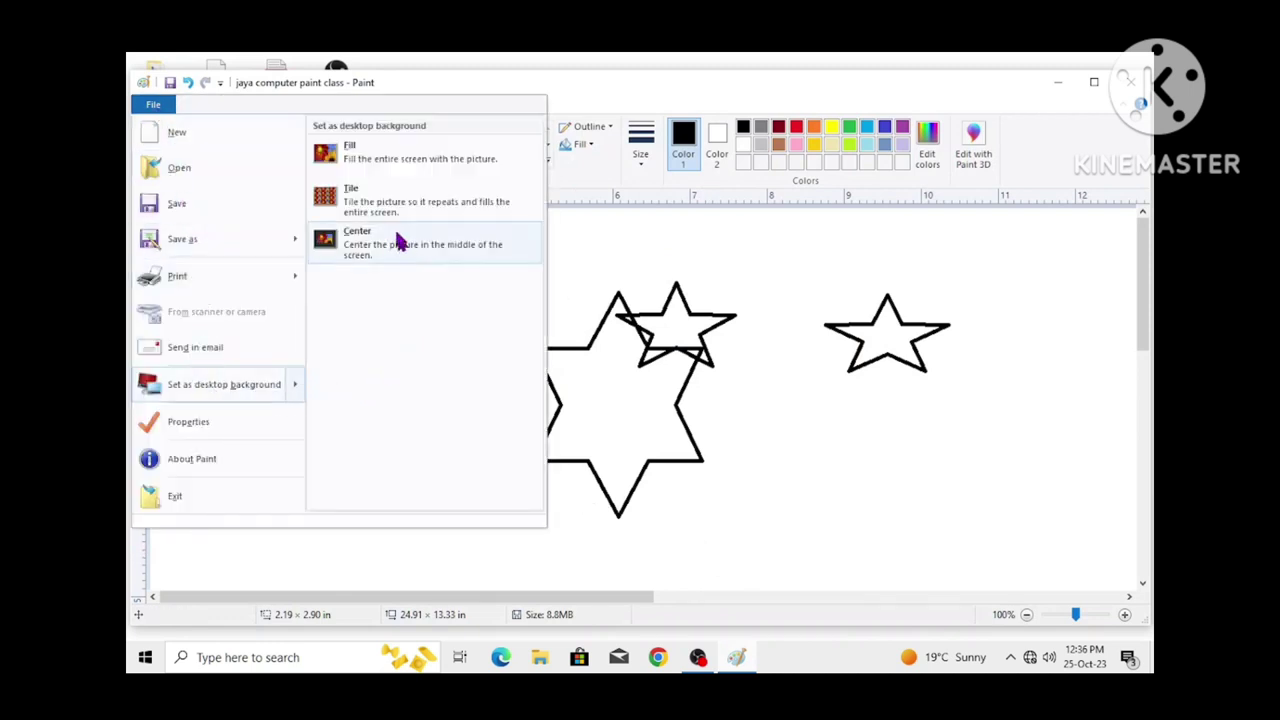
click(388, 190)
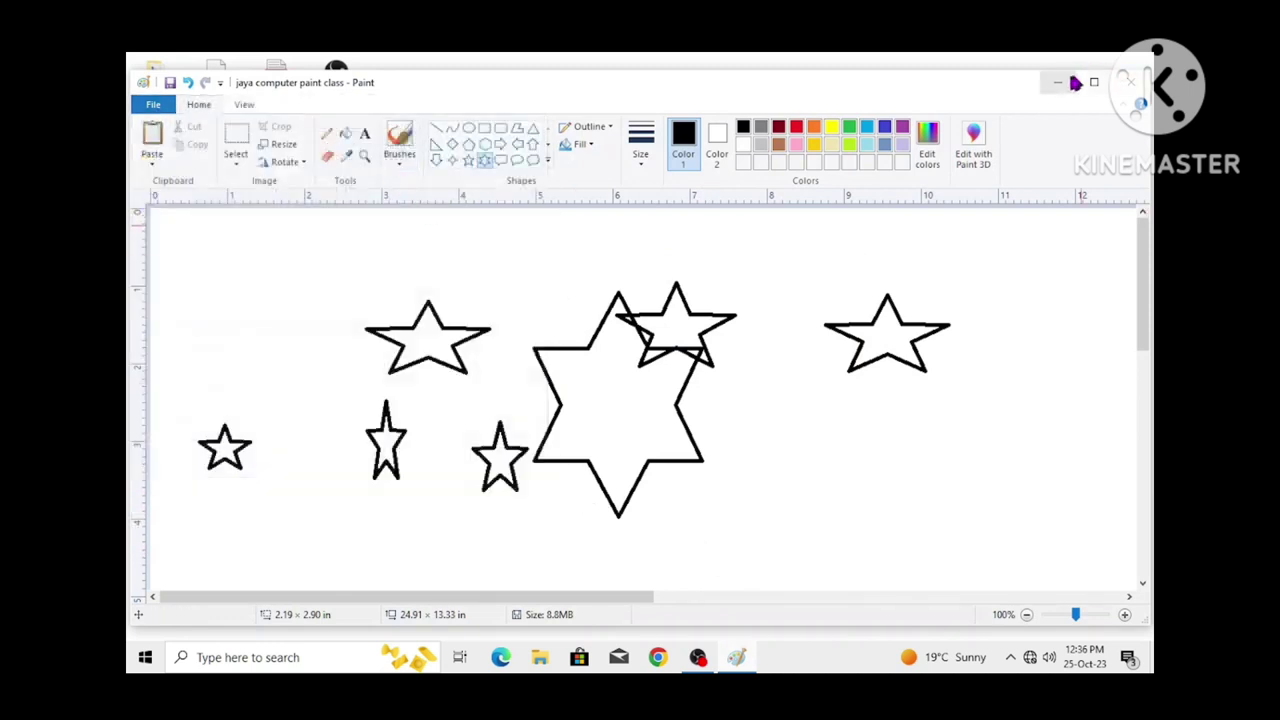
click(1058, 82)
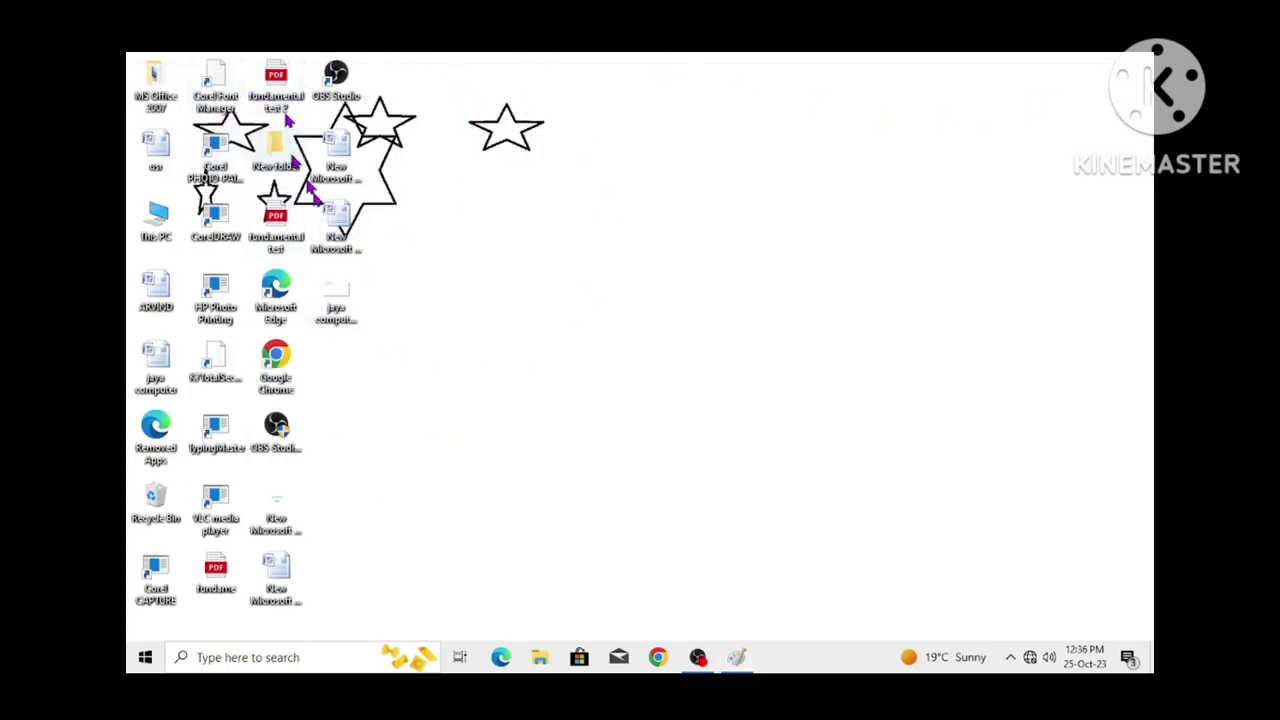
click(736, 658)
Change the measurement units to pixels in the image properties and apply the setting.
click(153, 104)
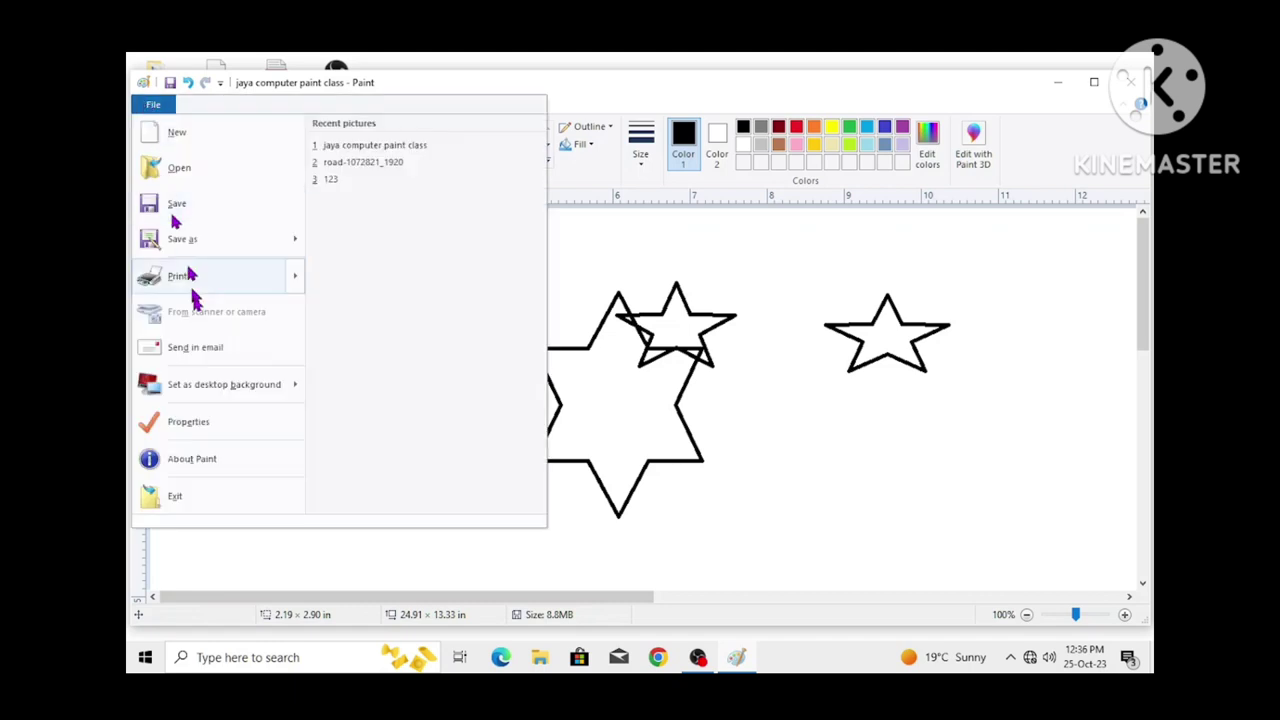
click(200, 428)
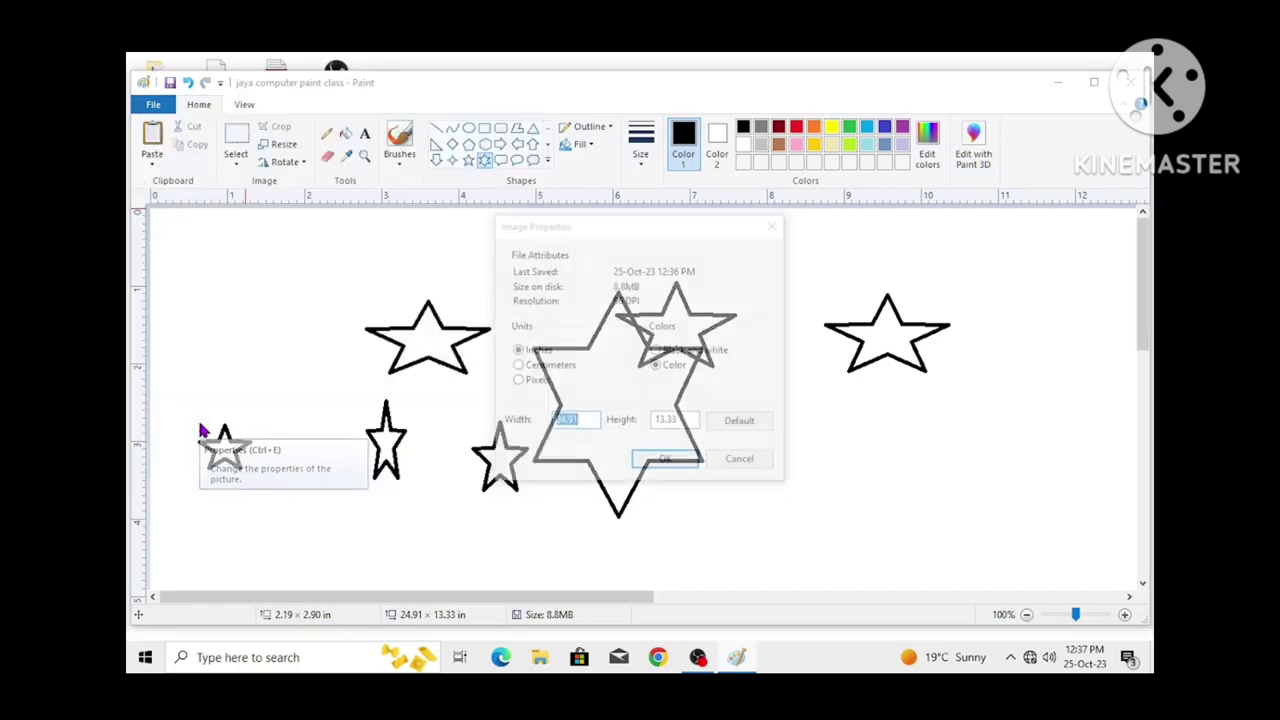
drag(620, 232, 499, 170)
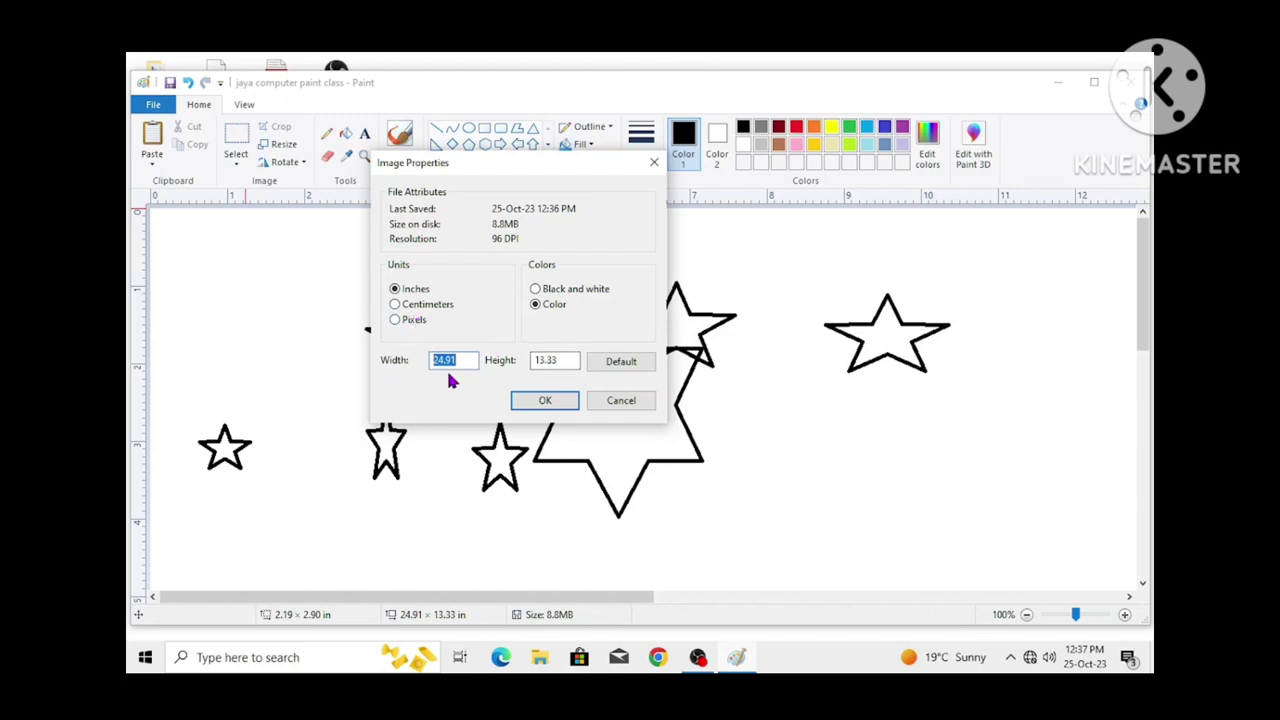
click(410, 310)
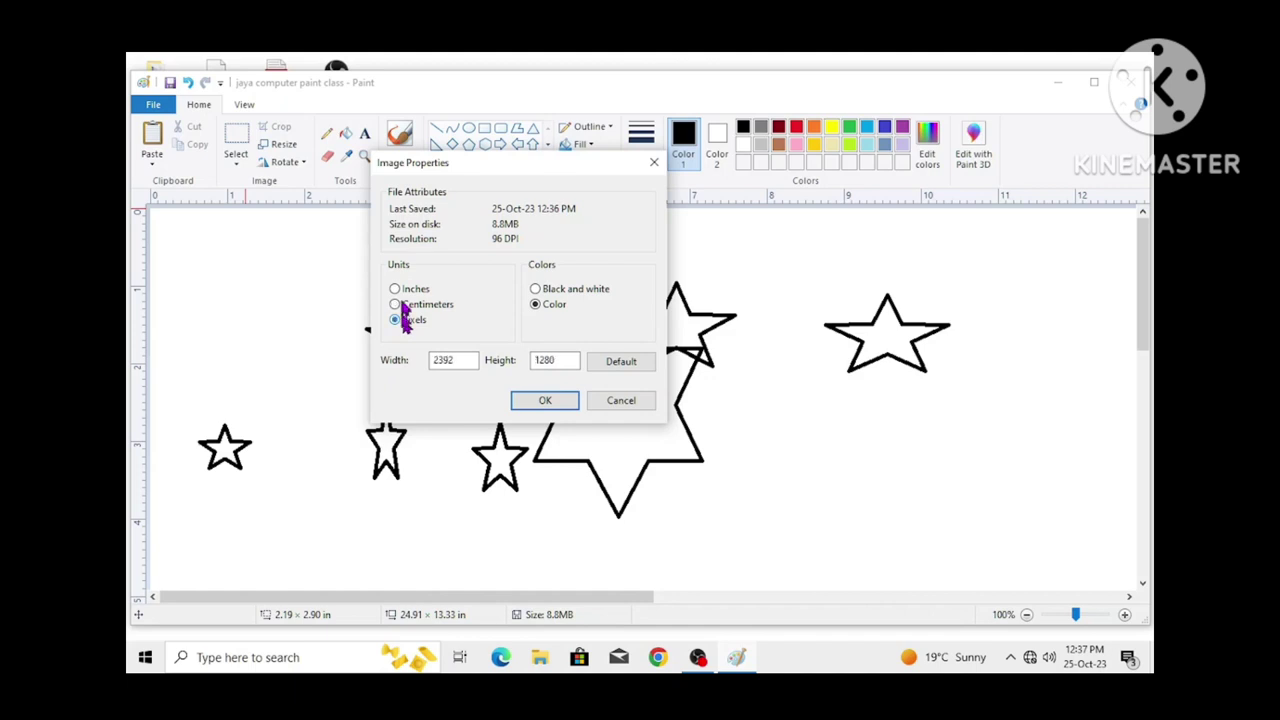
click(547, 401)
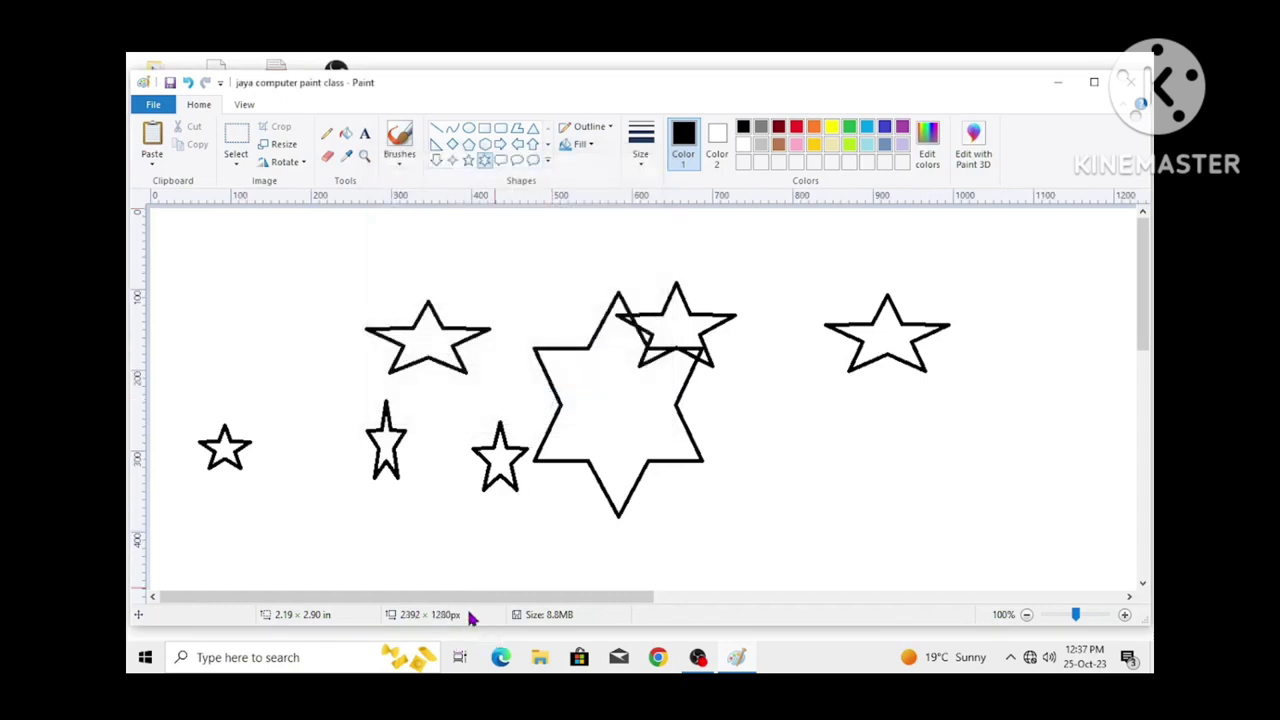
Convert the star picture to black and white in the image properties and accept the conversion.
click(157, 106)
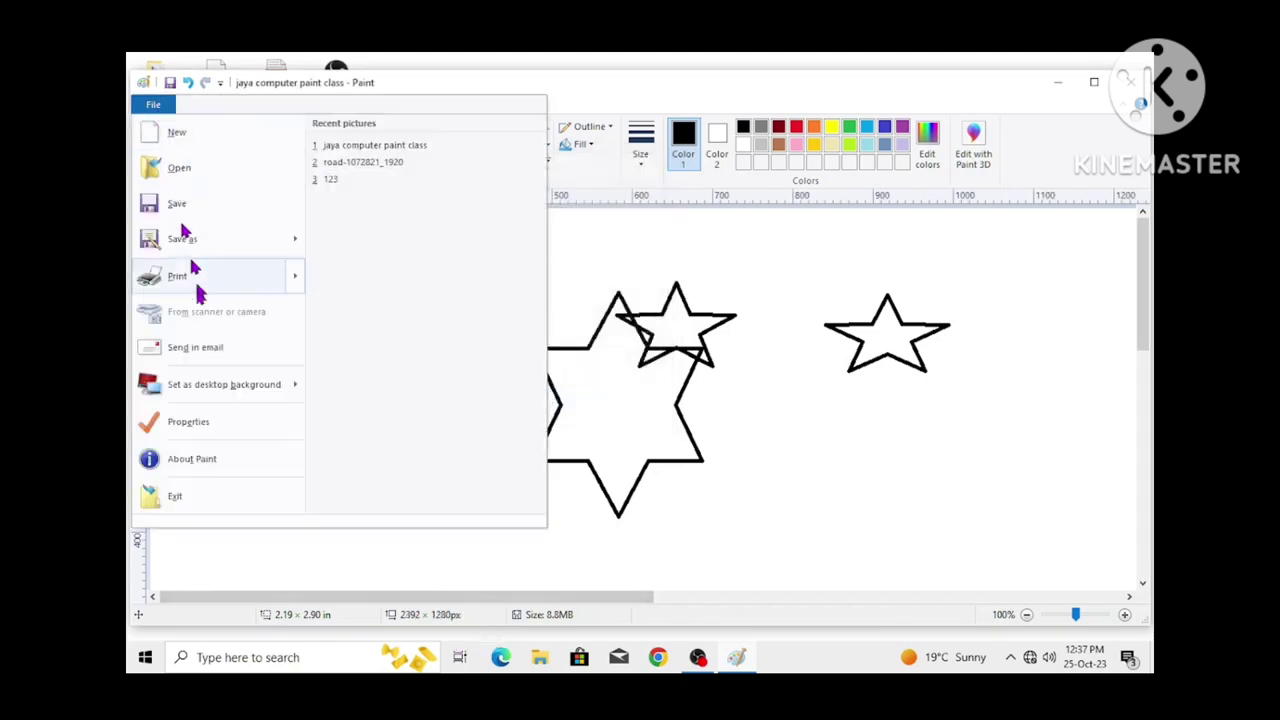
click(206, 420)
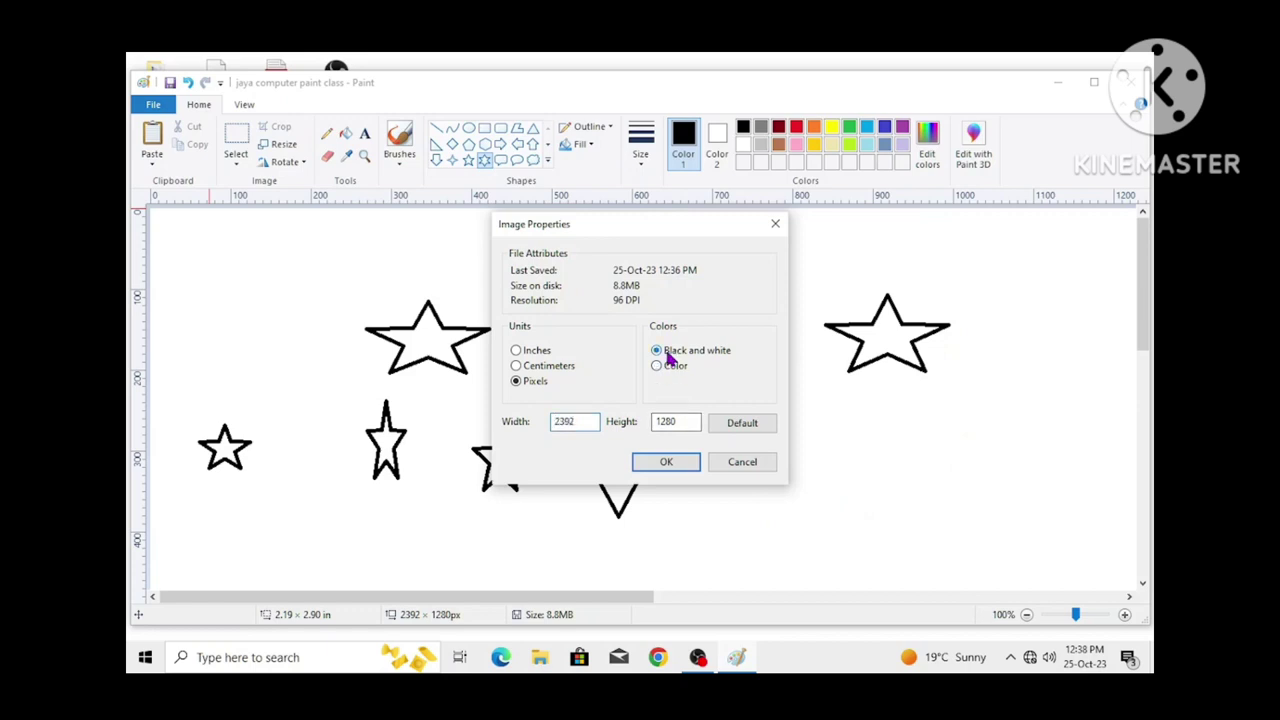
click(666, 458)
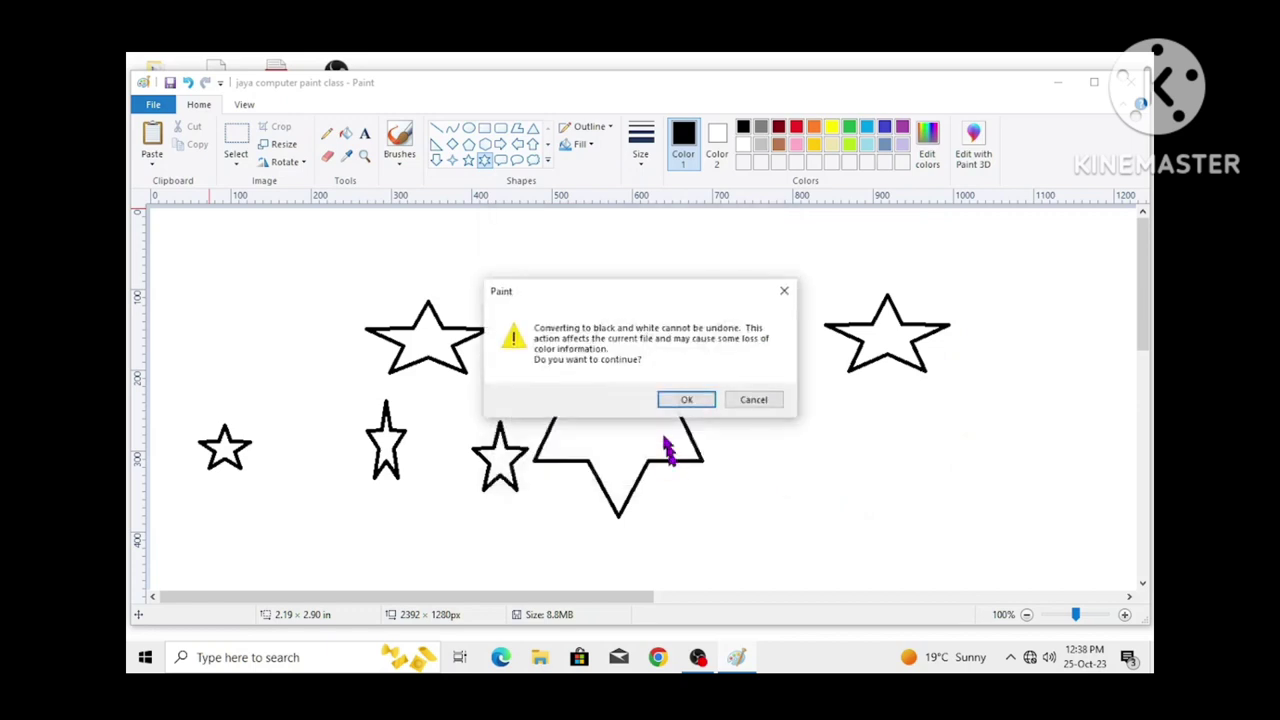
click(682, 400)
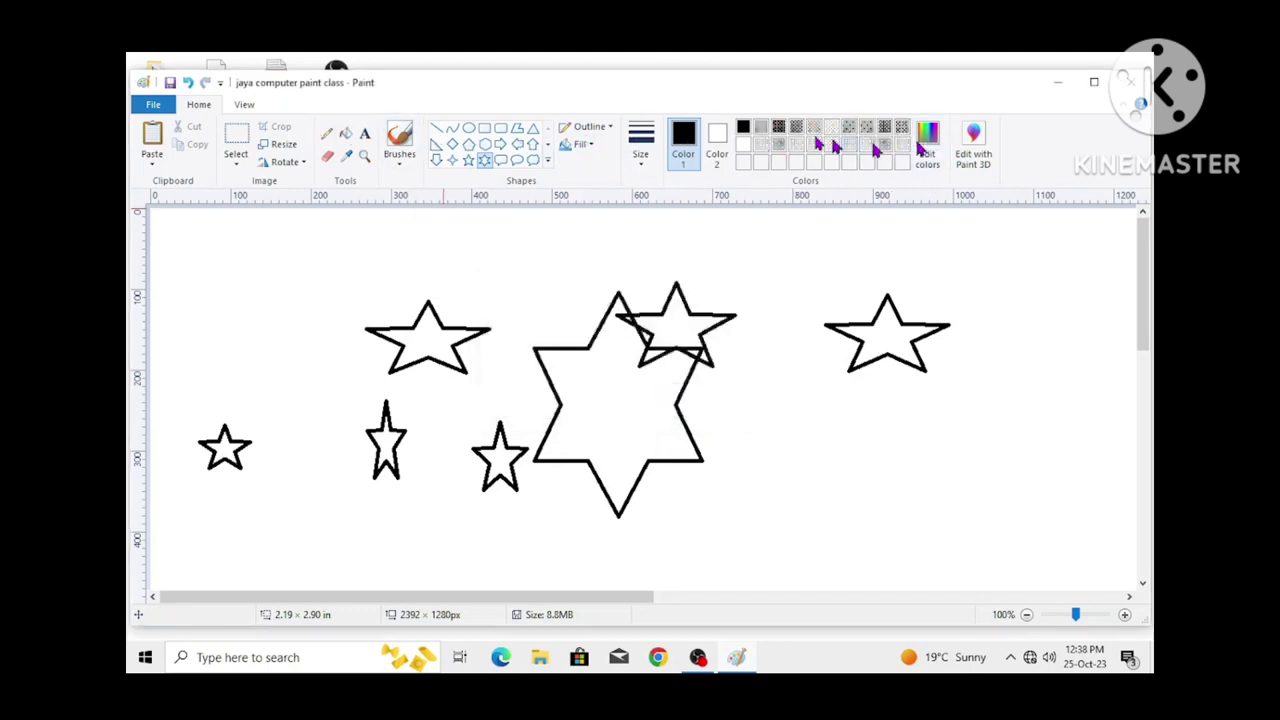
Set the image properties back to Color and the units back to Inches.
click(153, 104)
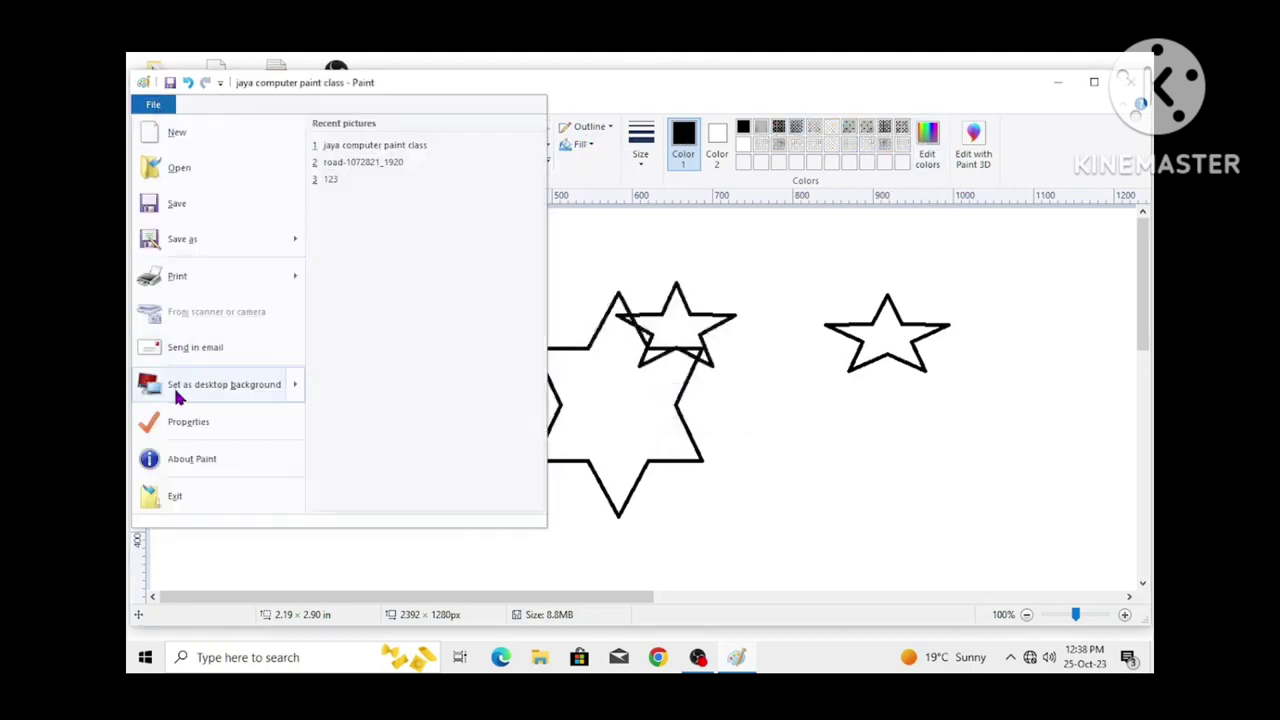
click(176, 421)
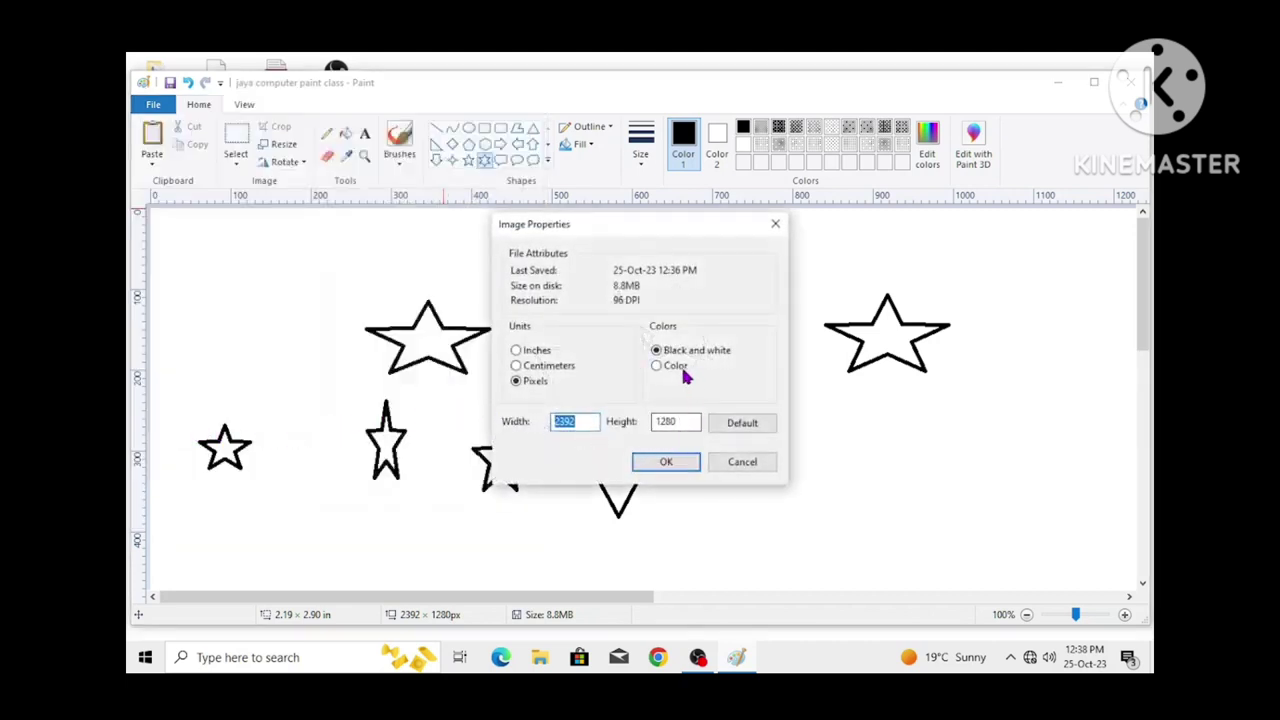
click(686, 370)
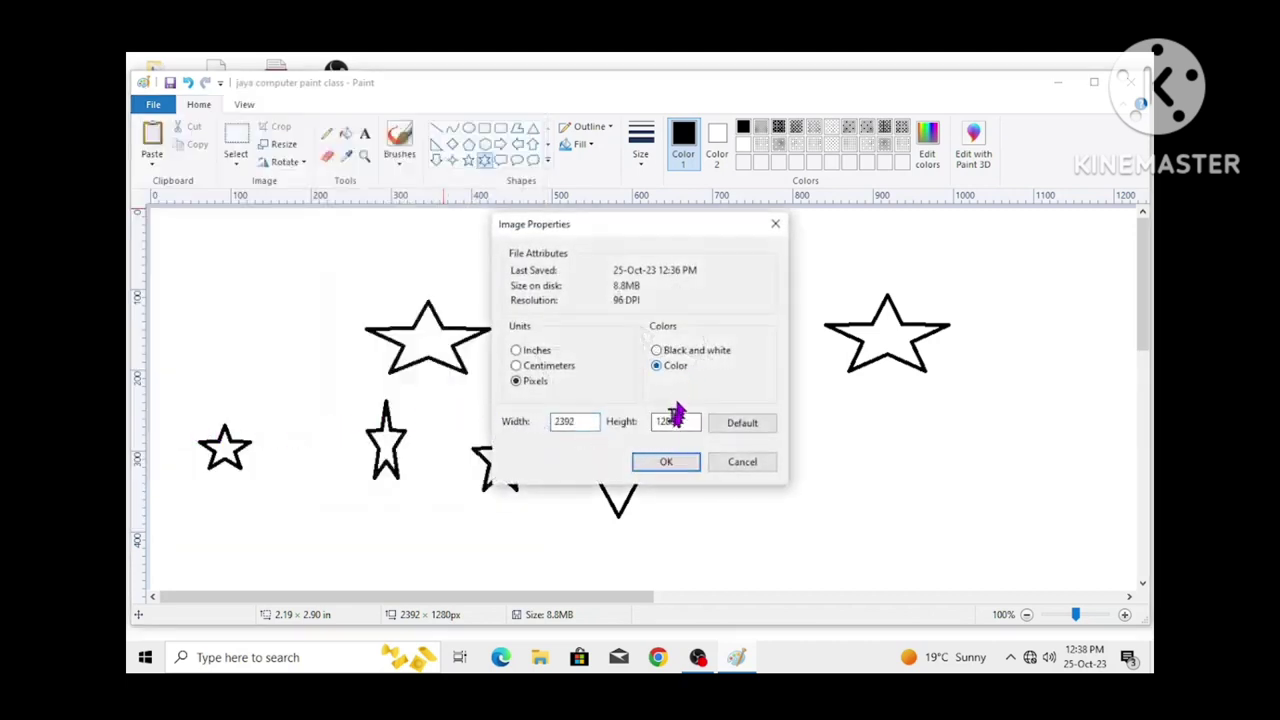
click(516, 350)
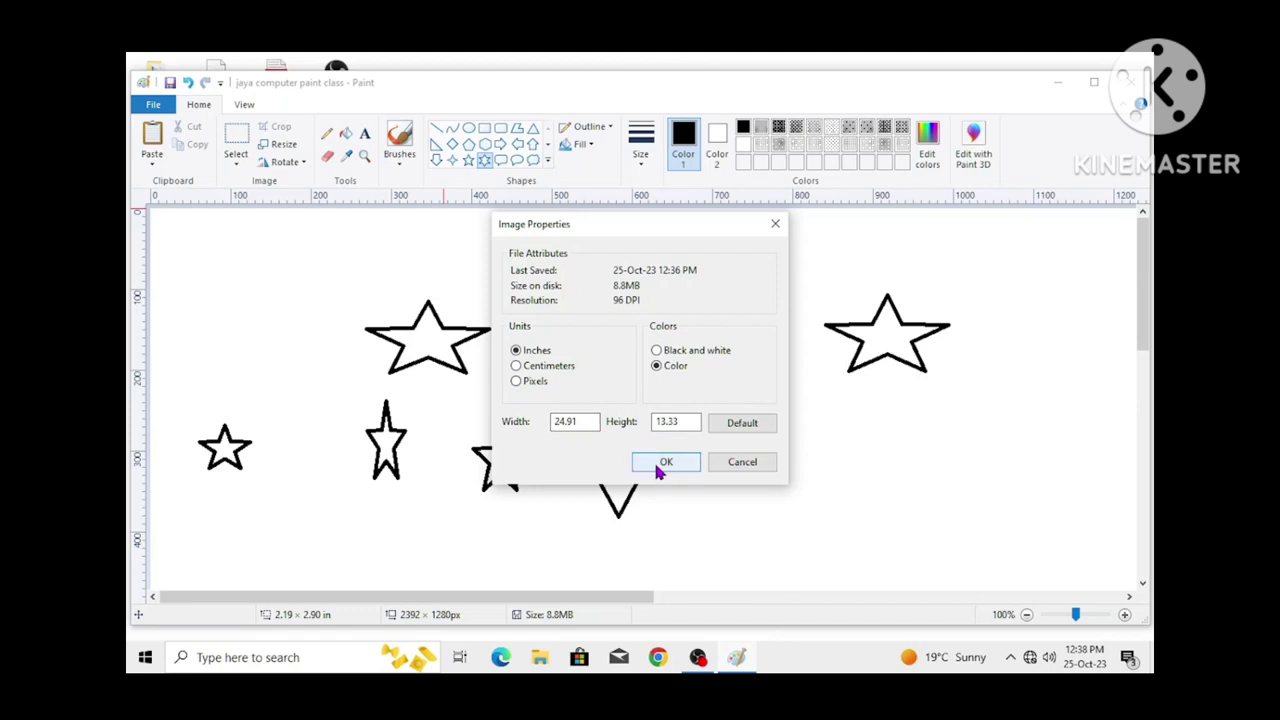
click(660, 463)
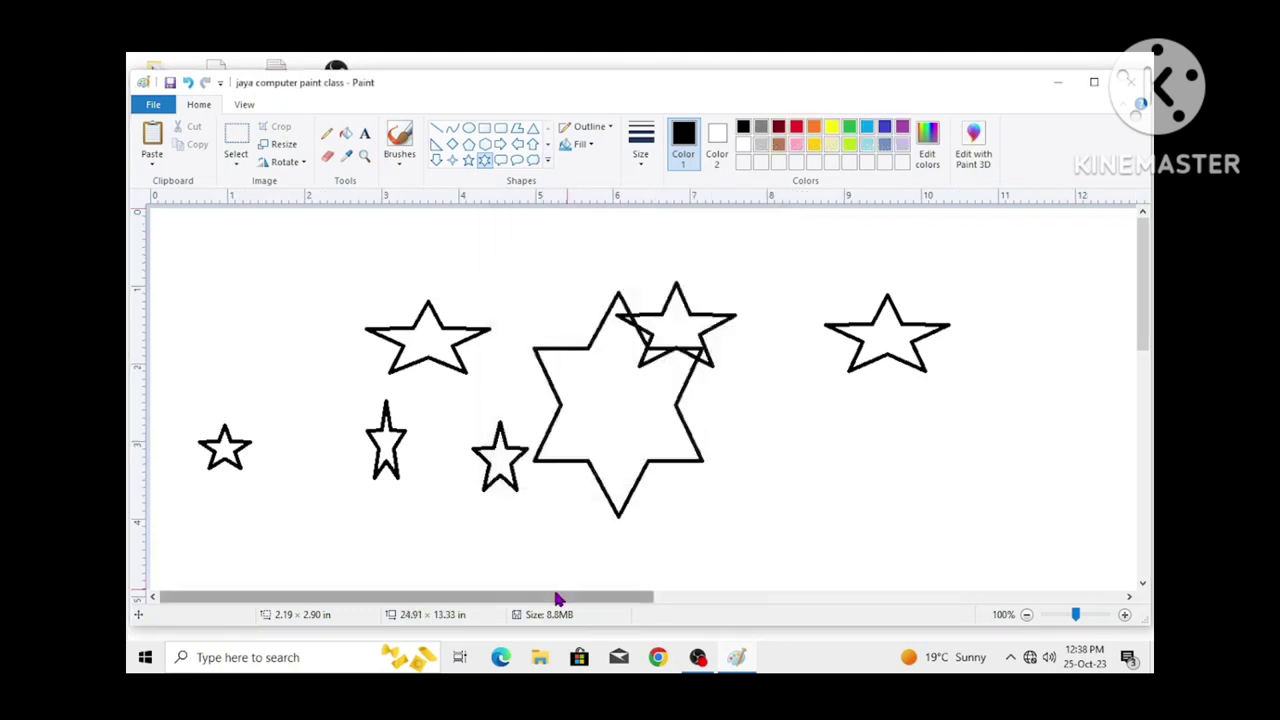
View the About Paint information with the Windows version and licence terms, and return to the drawing.
click(153, 104)
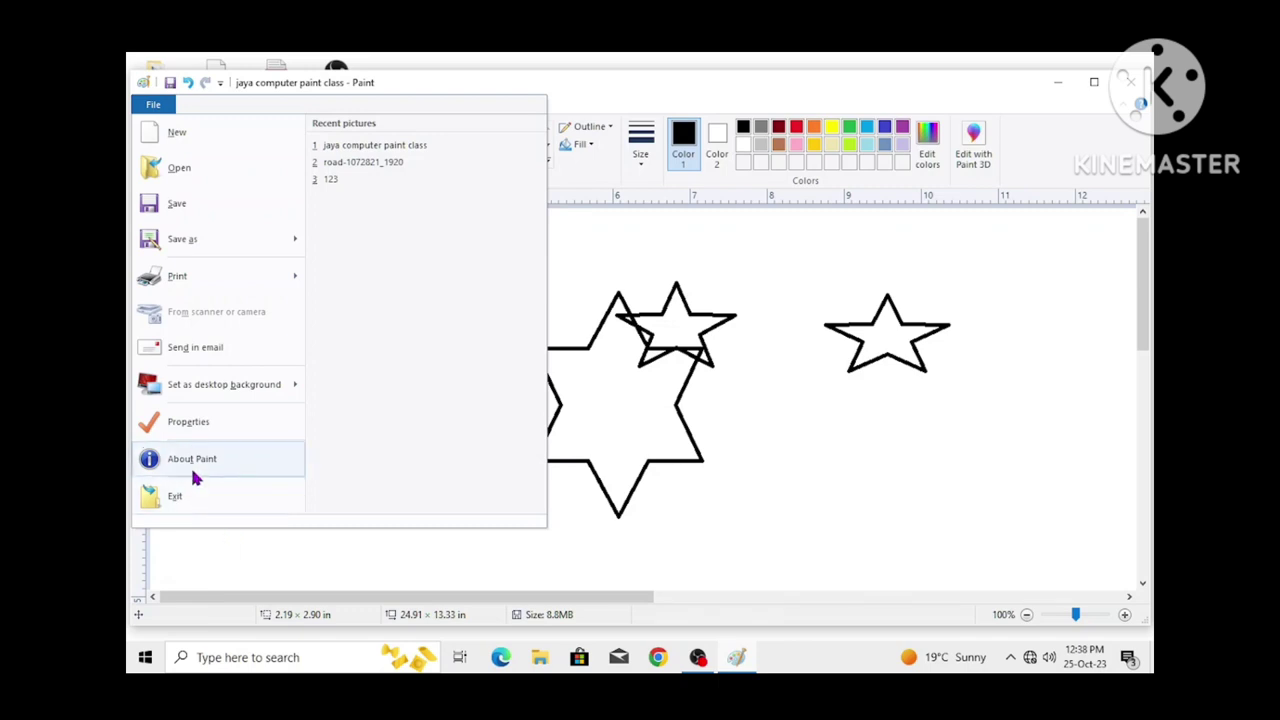
click(198, 459)
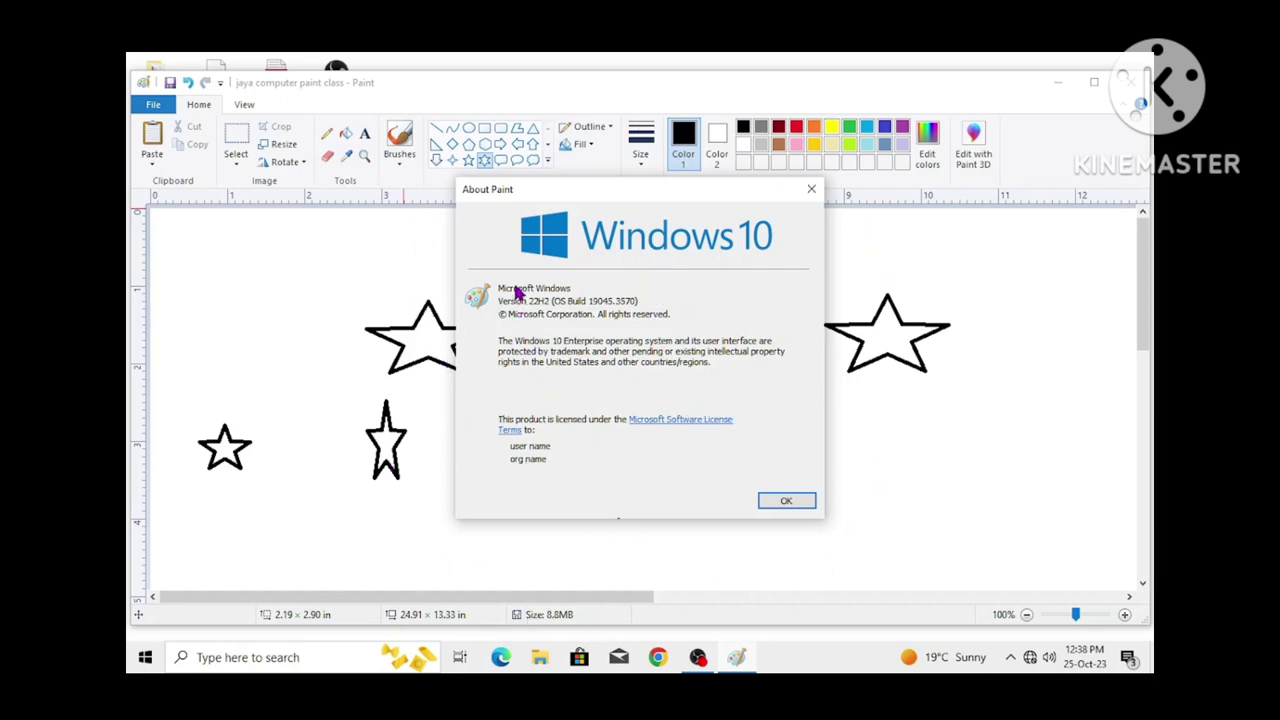
click(786, 503)
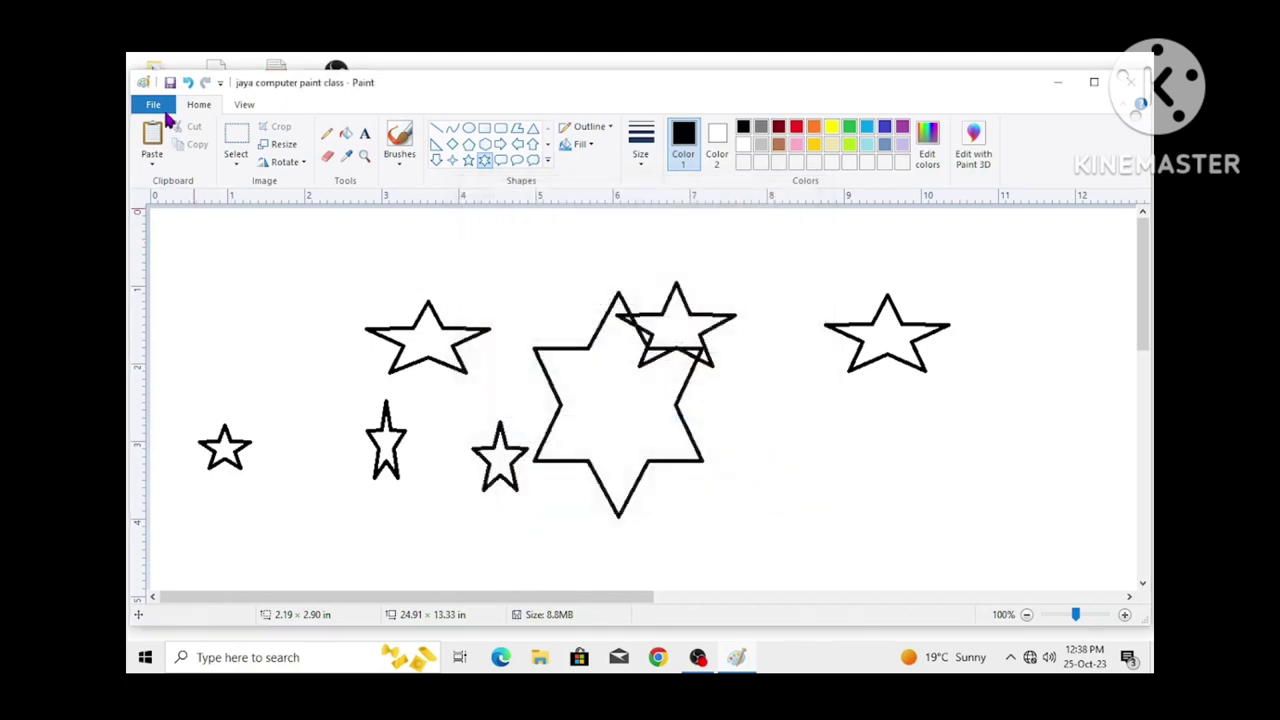
Exit the Paint program from the star drawing.
click(158, 105)
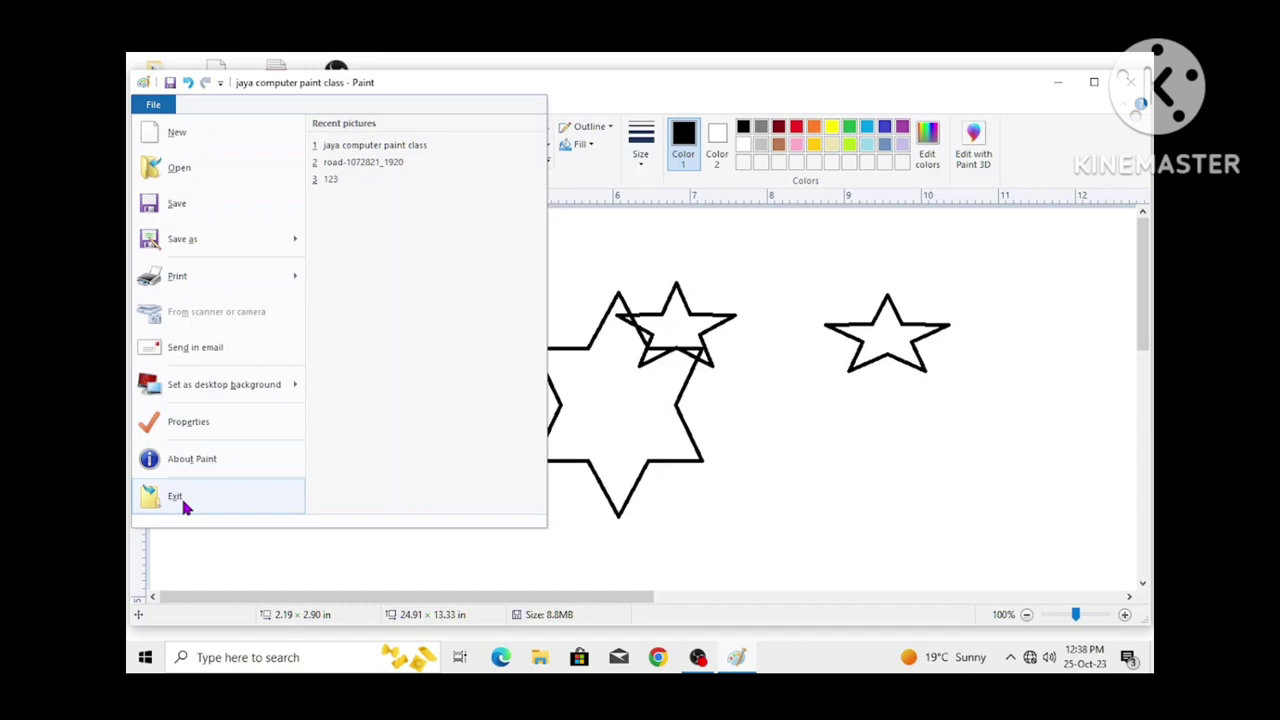